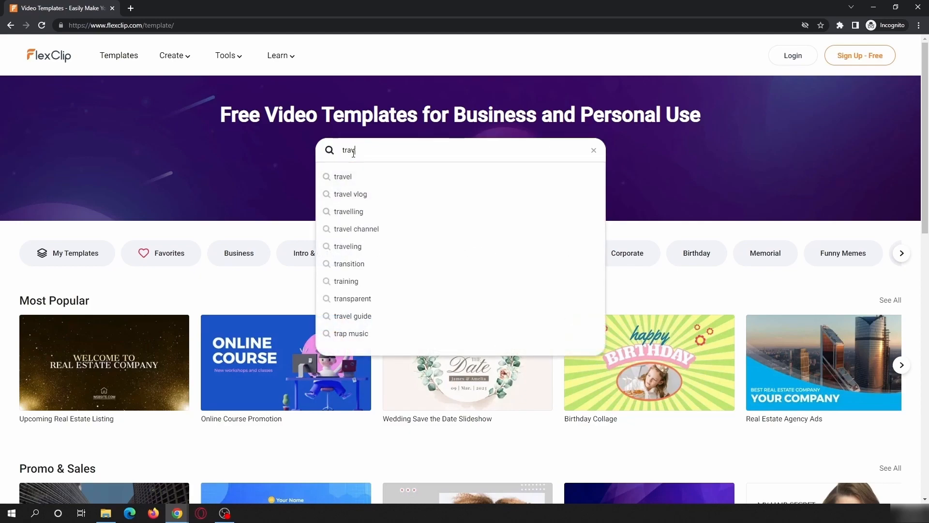
Search the video templates for "travel vlog" and choose the green Europe travel vlog template for customizing.
{"action": "type", "text": "log"}
{"action": "key", "text": "Return"}
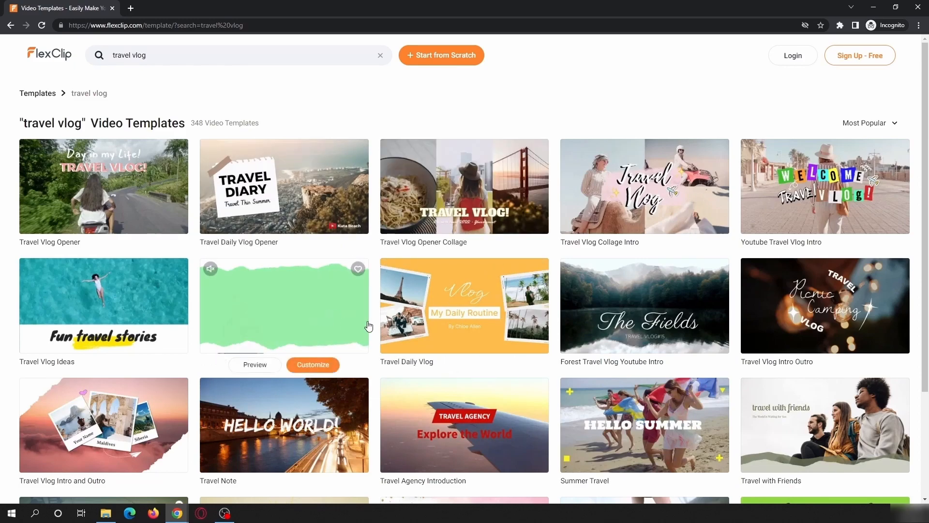
{"action": "mouse_move", "coordinate": [472, 306]}
{"action": "mouse_move", "coordinate": [284, 311]}
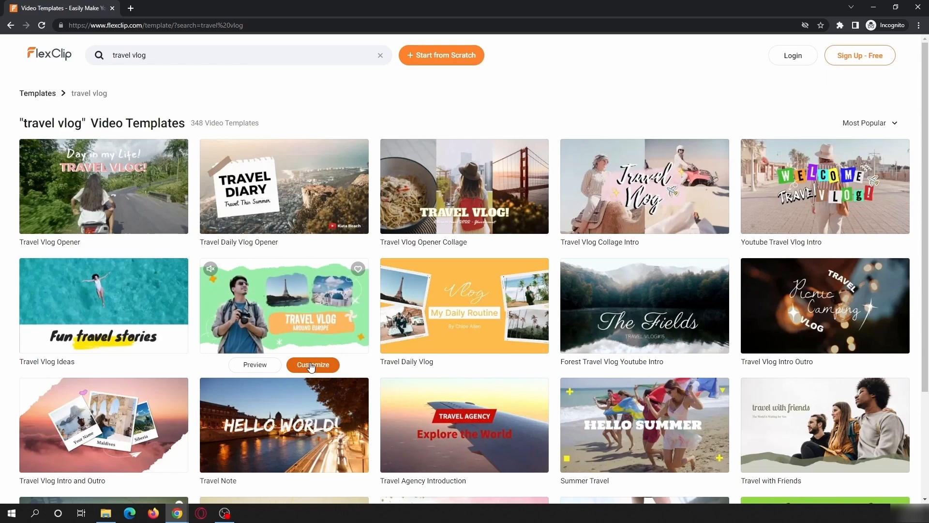
{"action": "left_click", "coordinate": [311, 366]}
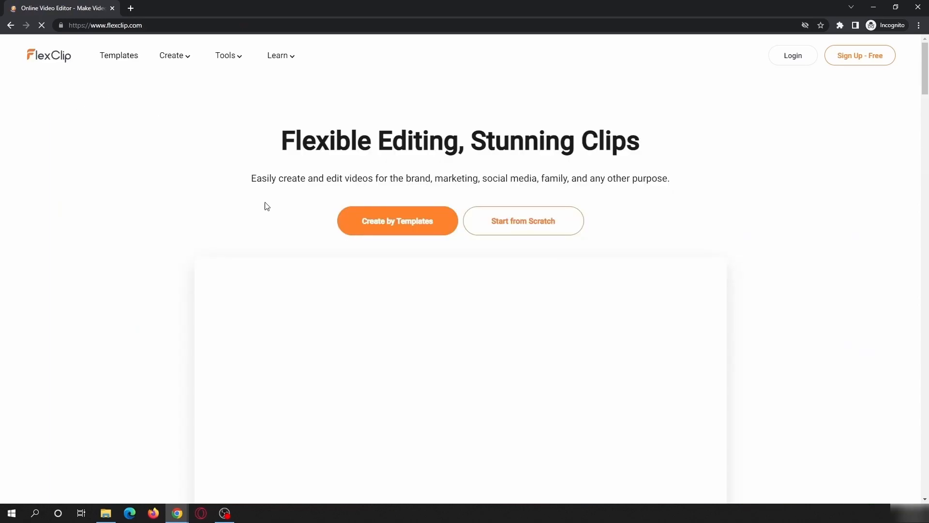
Review the home page sections on vector elements, transitions and overlays, royalty-free stock assets, and creating and sharing videos.
{"action": "scroll", "coordinate": [262, 208], "scroll_direction": "down", "scroll_amount": 15}
{"action": "scroll", "coordinate": [255, 213], "scroll_direction": "down", "scroll_amount": 5}
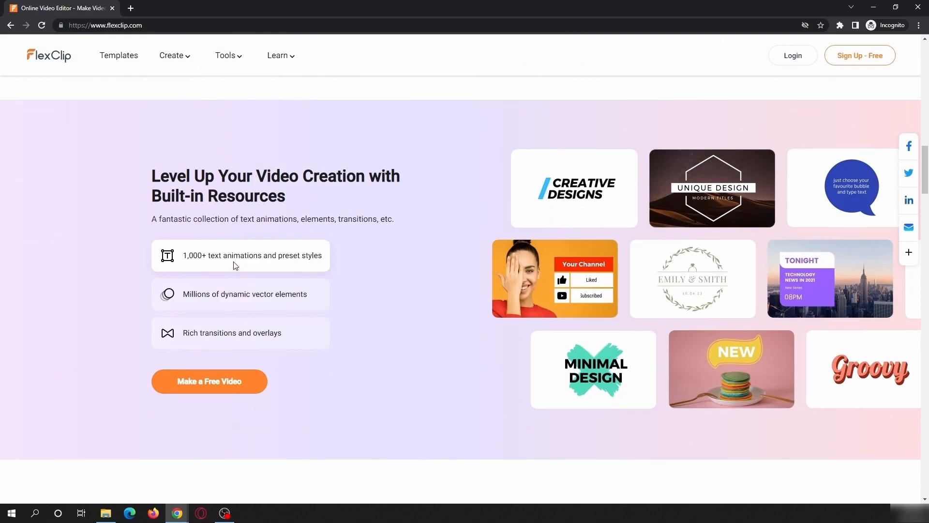
{"action": "left_click", "coordinate": [275, 292]}
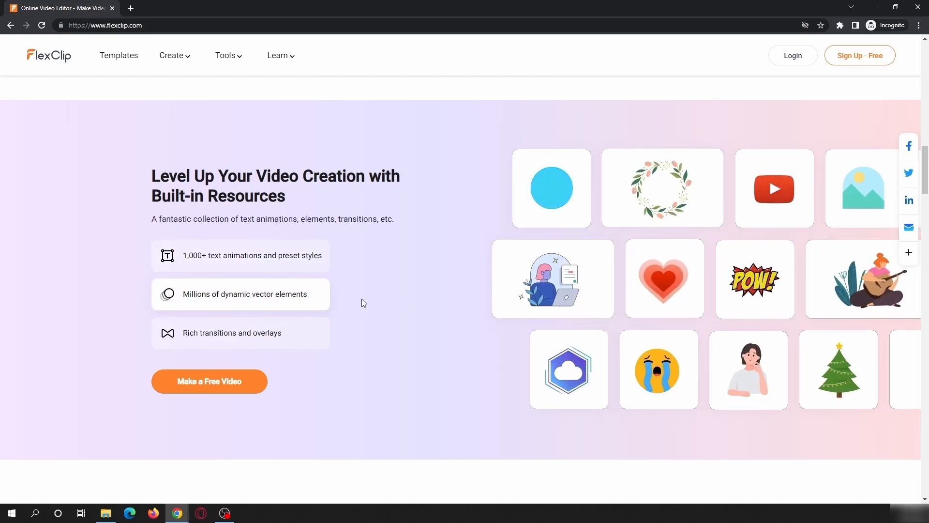
{"action": "left_click", "coordinate": [295, 328]}
{"action": "scroll", "coordinate": [386, 272], "scroll_direction": "down", "scroll_amount": 3}
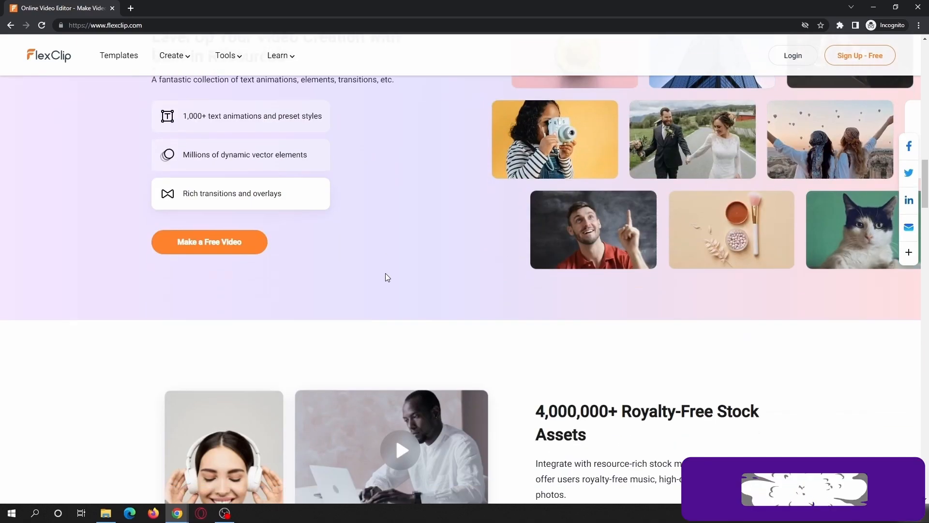
{"action": "scroll", "coordinate": [386, 274], "scroll_direction": "down", "scroll_amount": 5}
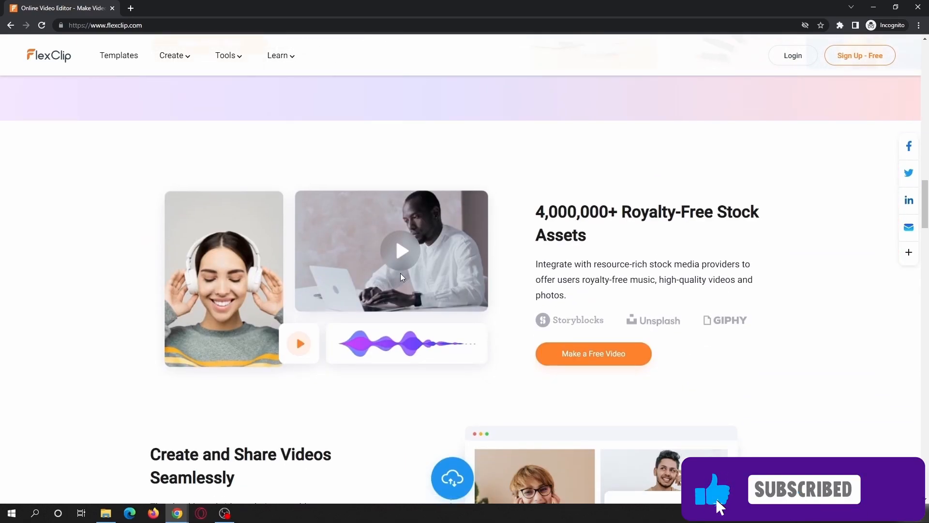
{"action": "scroll", "coordinate": [393, 273], "scroll_direction": "down", "scroll_amount": 1}
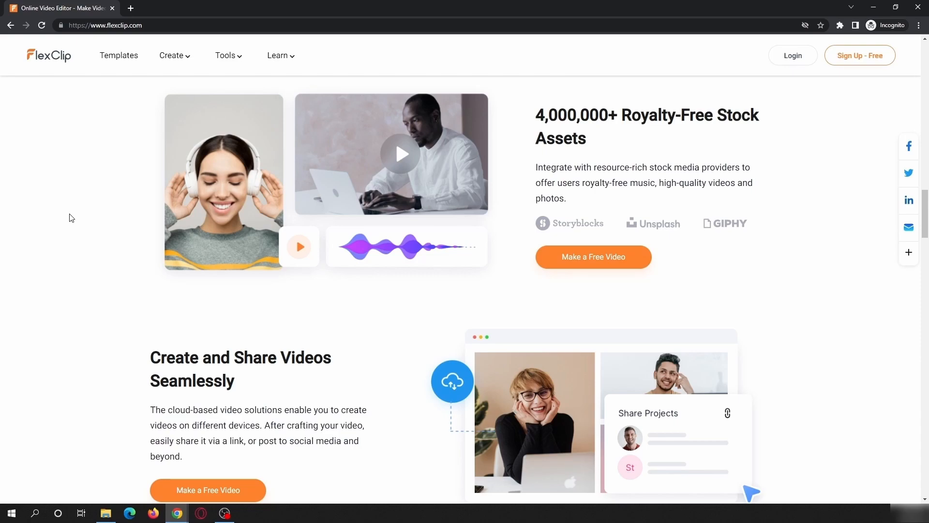
{"action": "scroll", "coordinate": [72, 218], "scroll_direction": "down", "scroll_amount": 4}
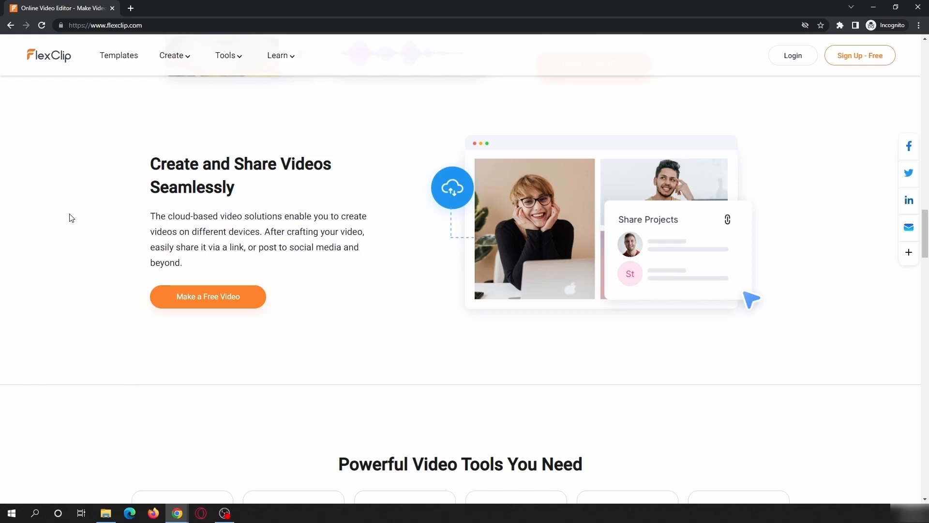
{"action": "scroll", "coordinate": [71, 217], "scroll_direction": "down", "scroll_amount": 7}
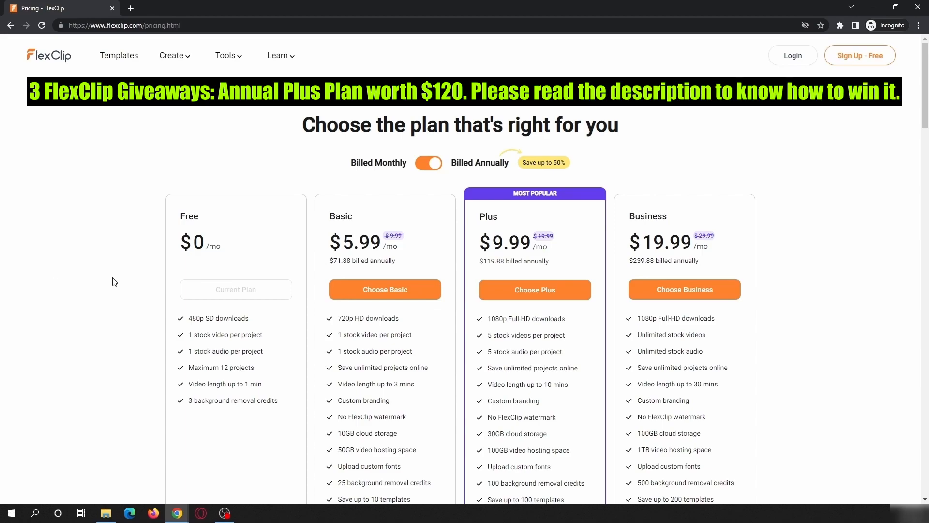
Review the Free, Basic, Plus and Business plan features on the pricing page, including the Compare plans table.
{"action": "scroll", "coordinate": [114, 281], "scroll_direction": "down", "scroll_amount": 3}
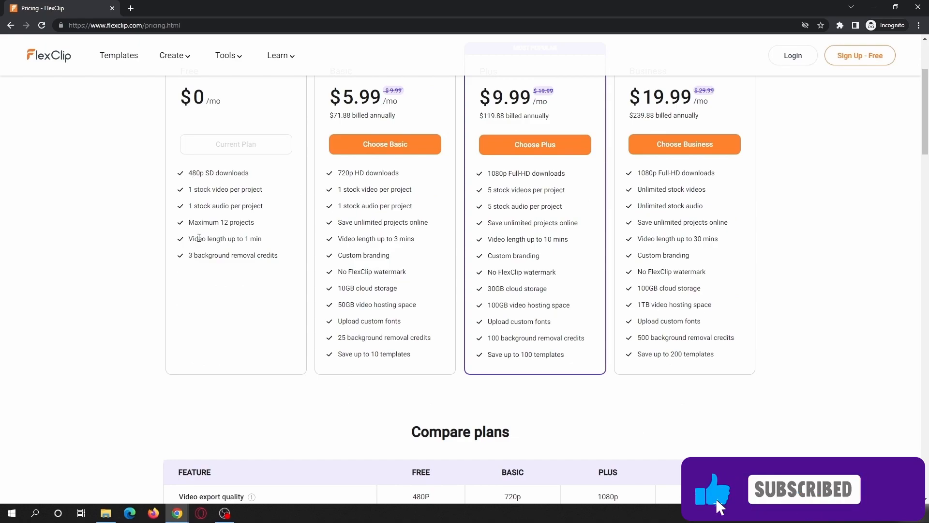
{"action": "scroll", "coordinate": [242, 259], "scroll_direction": "down", "scroll_amount": 6}
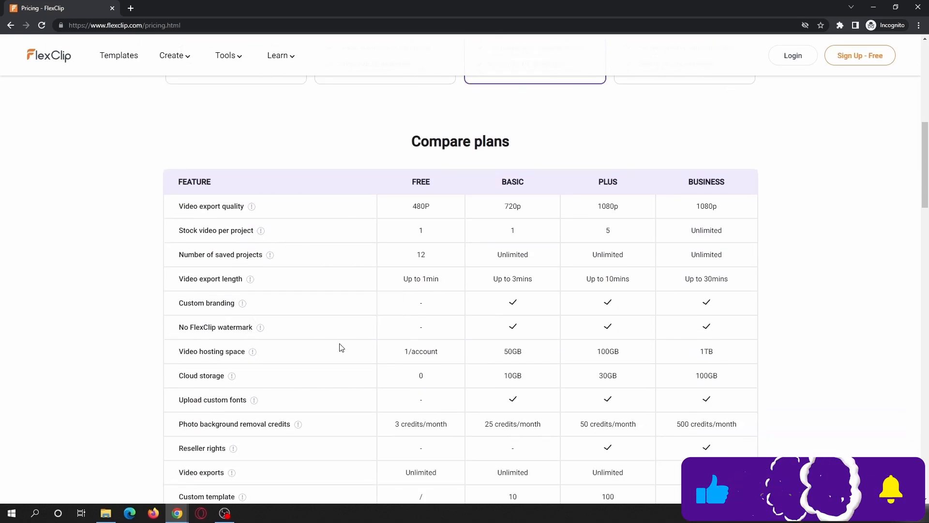
{"action": "scroll", "coordinate": [103, 308], "scroll_direction": "up", "scroll_amount": 3}
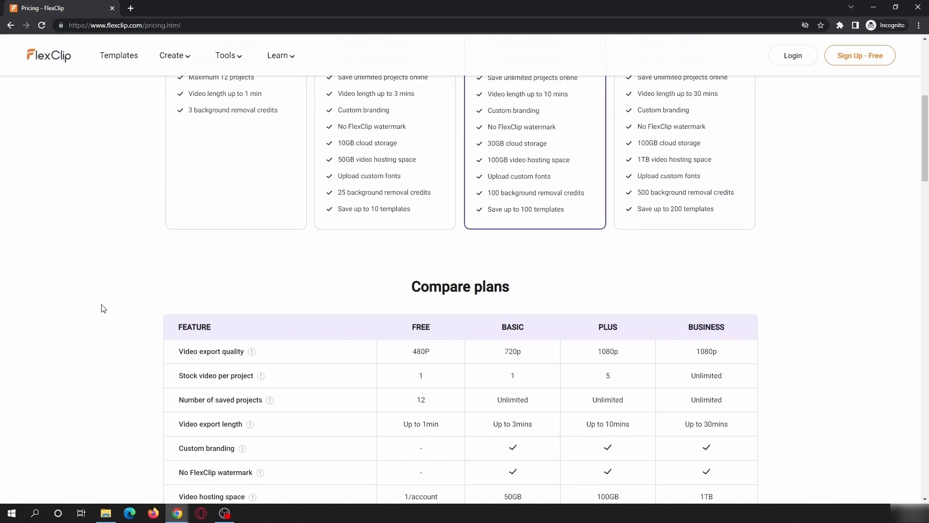
{"action": "scroll", "coordinate": [103, 309], "scroll_direction": "up", "scroll_amount": 4}
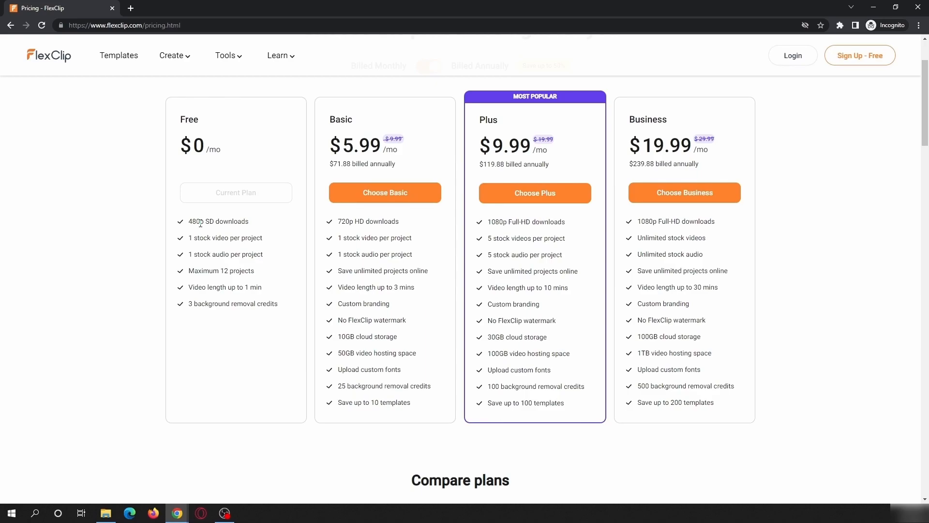
Switch to the other browser window and read the YouTube copyright strike help and the account's White list page.
{"action": "mouse_move", "coordinate": [177, 512]}
{"action": "left_click", "coordinate": [147, 468]}
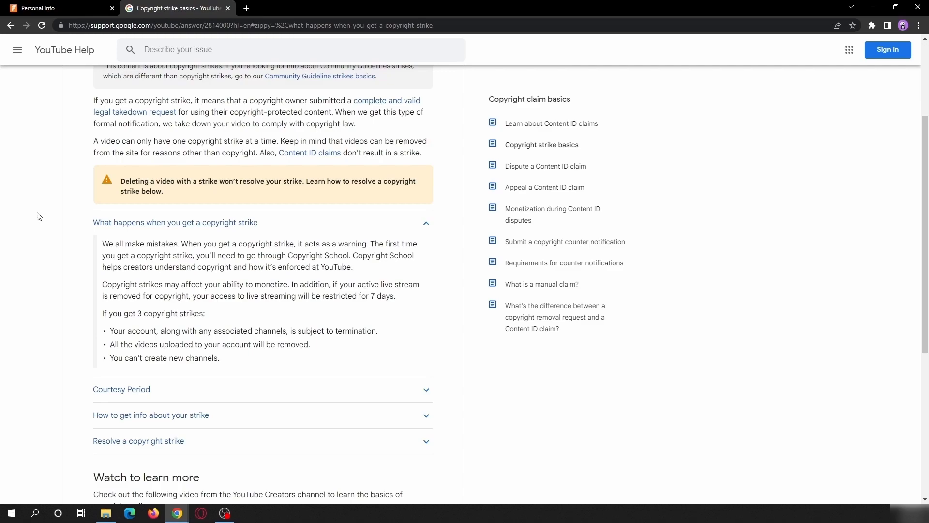
{"action": "left_click", "coordinate": [22, 8]}
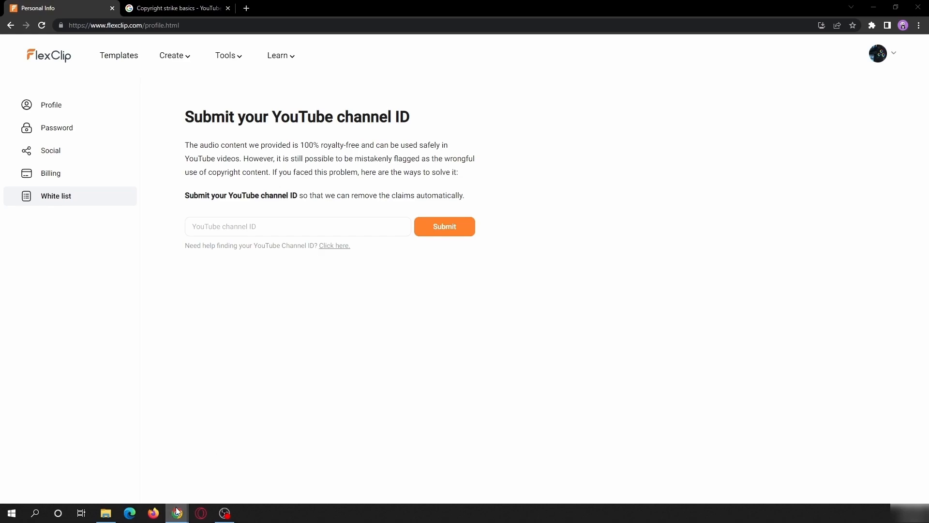
Return to the pricing page and compare the plans' monthly billing prices with the annual ones.
{"action": "left_click", "coordinate": [225, 472]}
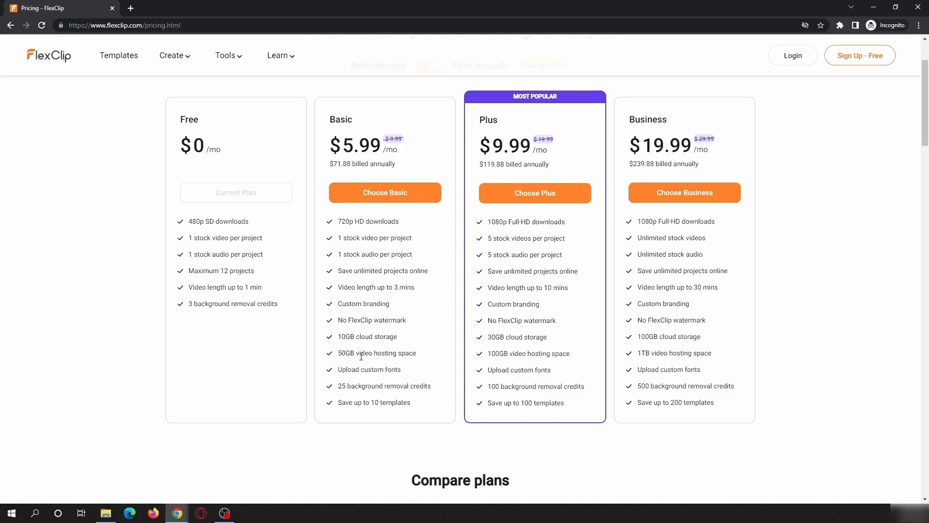
{"action": "scroll", "coordinate": [369, 355], "scroll_direction": "up", "scroll_amount": 1}
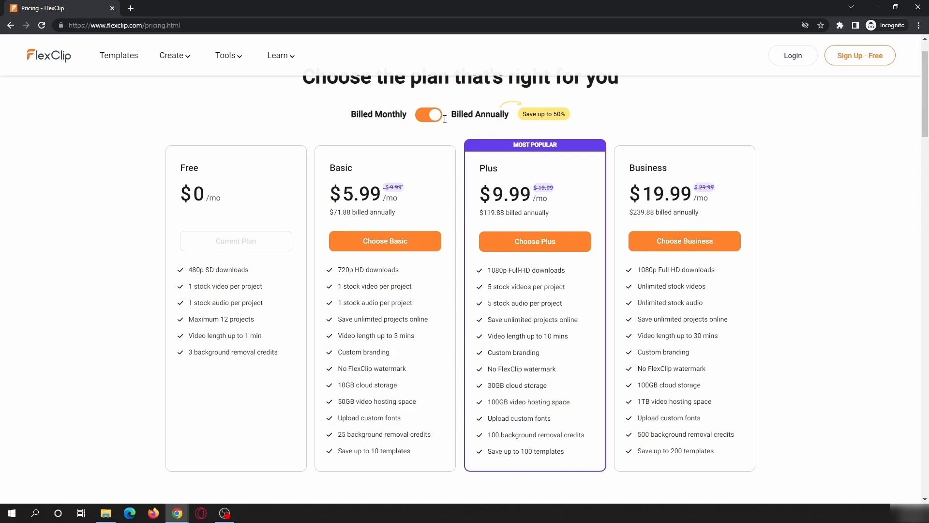
{"action": "left_click", "coordinate": [417, 117]}
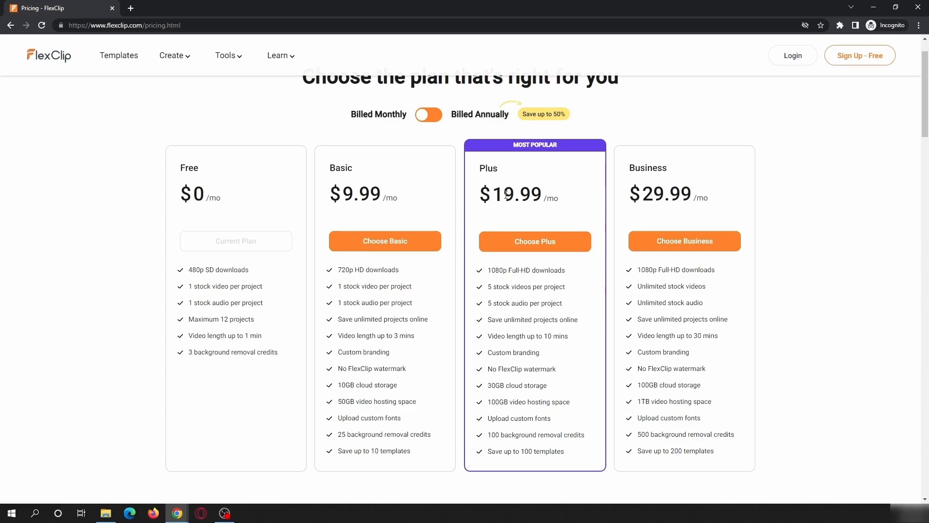
{"action": "left_click", "coordinate": [439, 119]}
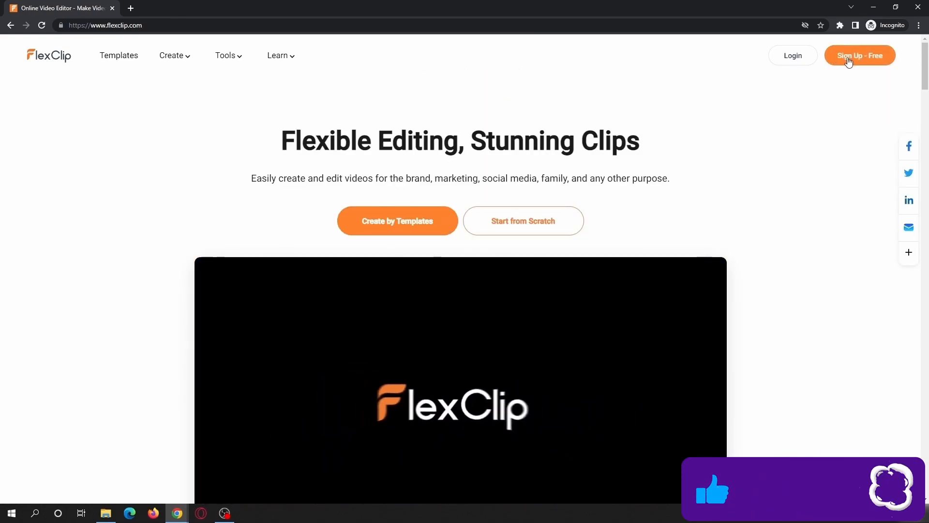
Open the free sign-up form and switch to logging in with an existing account.
{"action": "left_click", "coordinate": [846, 61]}
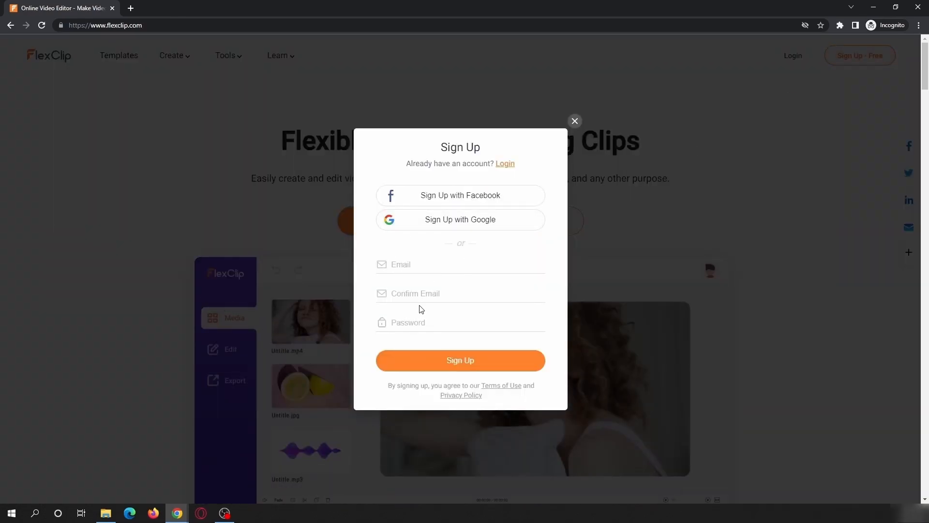
{"action": "left_click", "coordinate": [510, 165]}
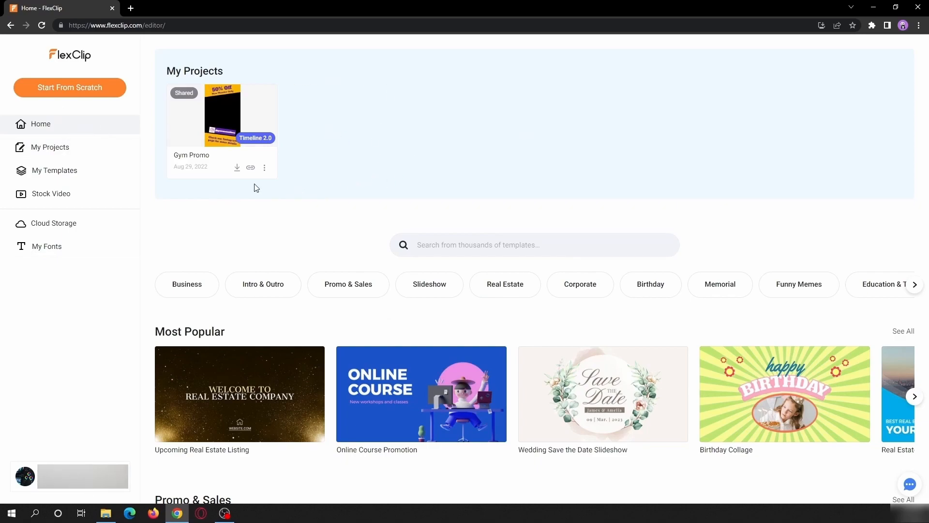
Look through My Projects, My Templates, Stock Video, Cloud Storage and My Fonts, and return to the dashboard home.
{"action": "left_click", "coordinate": [60, 154]}
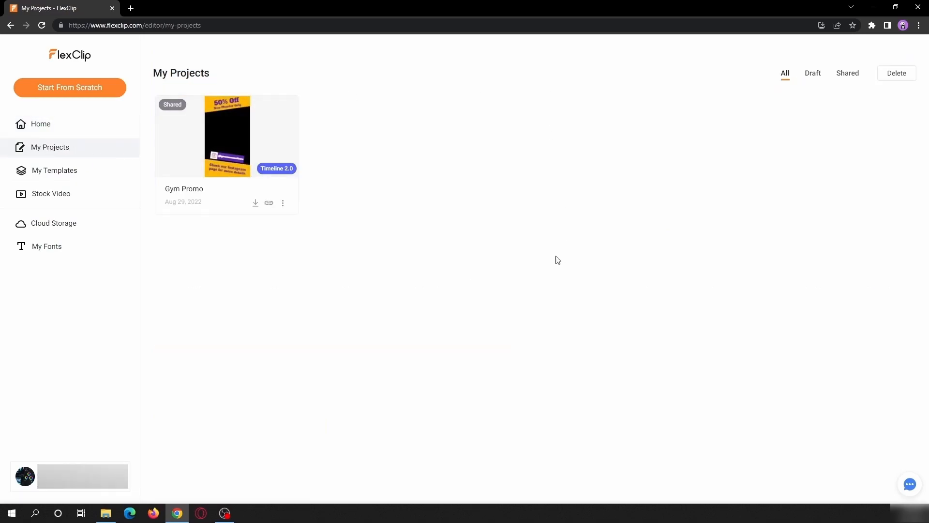
{"action": "left_click", "coordinate": [50, 172]}
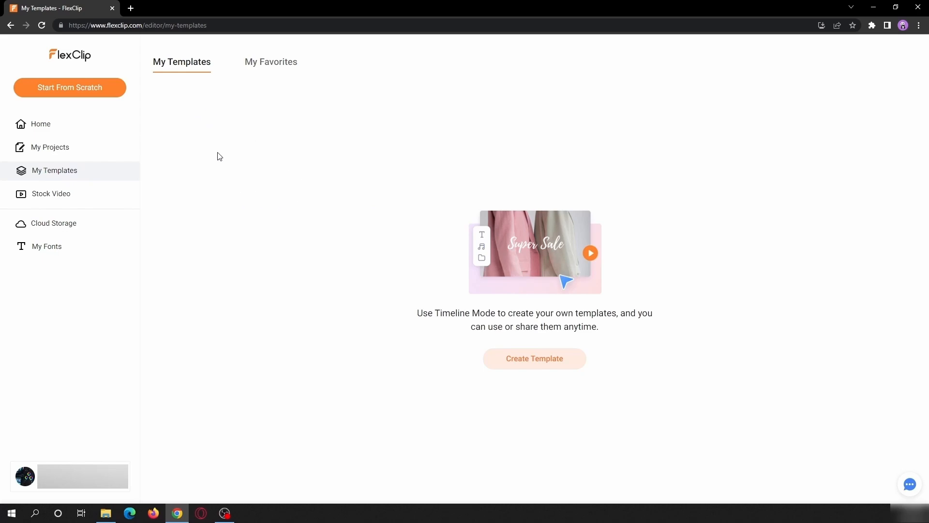
{"action": "left_click", "coordinate": [54, 193]}
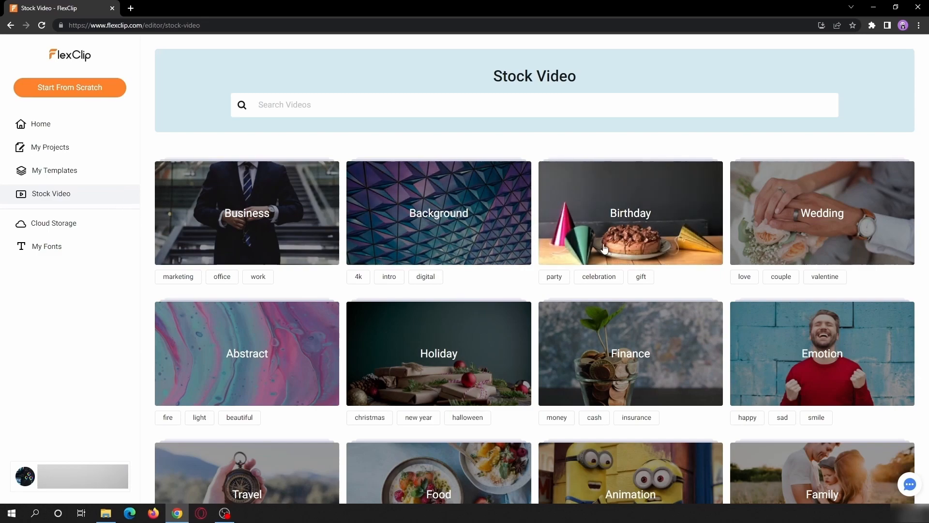
{"action": "scroll", "coordinate": [691, 317], "scroll_direction": "down", "scroll_amount": 3}
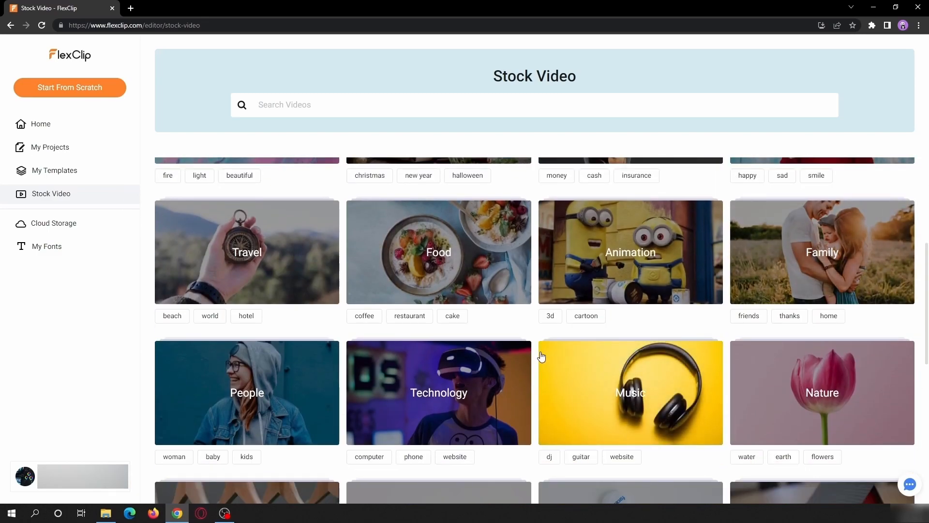
{"action": "scroll", "coordinate": [543, 356], "scroll_direction": "down", "scroll_amount": 3}
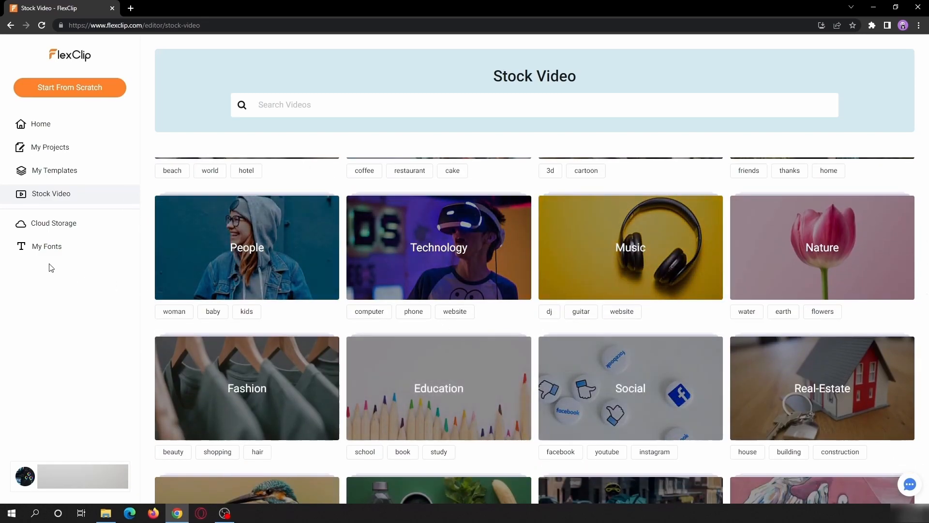
{"action": "left_click", "coordinate": [52, 225]}
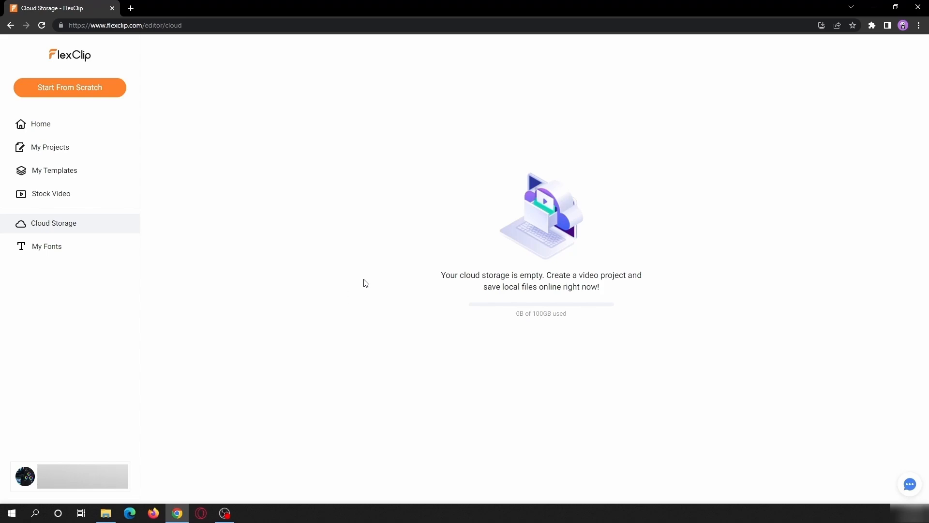
{"action": "left_click", "coordinate": [64, 255]}
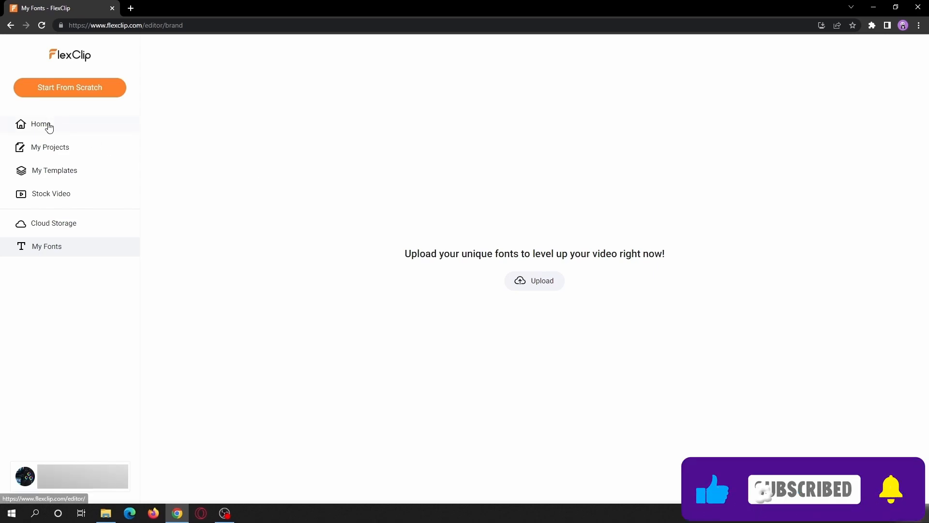
{"action": "left_click", "coordinate": [75, 127]}
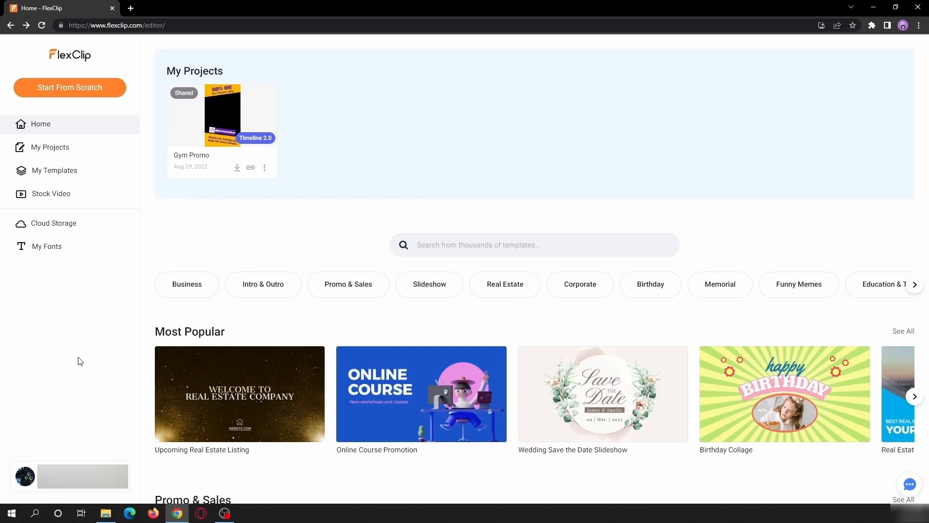
Customize the Online Course Promotion template in Storyboard Mode.
{"action": "mouse_move", "coordinate": [392, 373]}
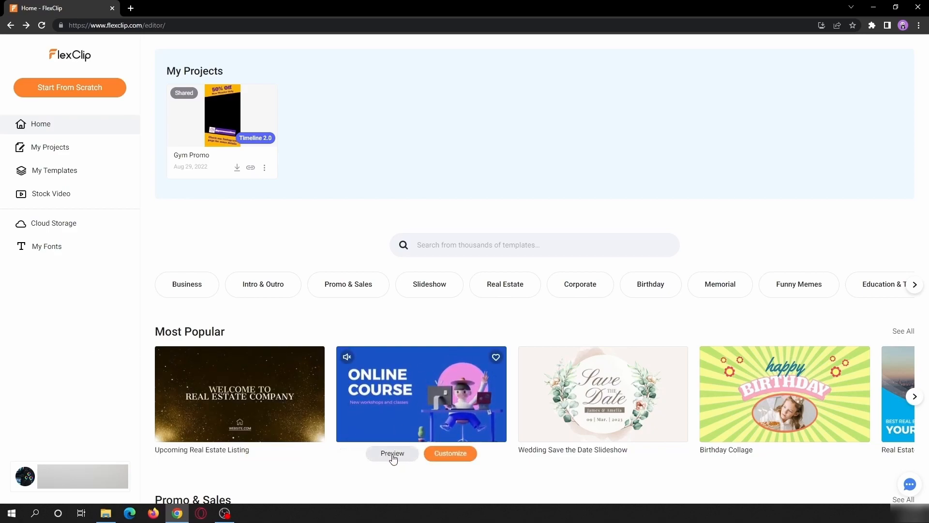
{"action": "left_click", "coordinate": [447, 457]}
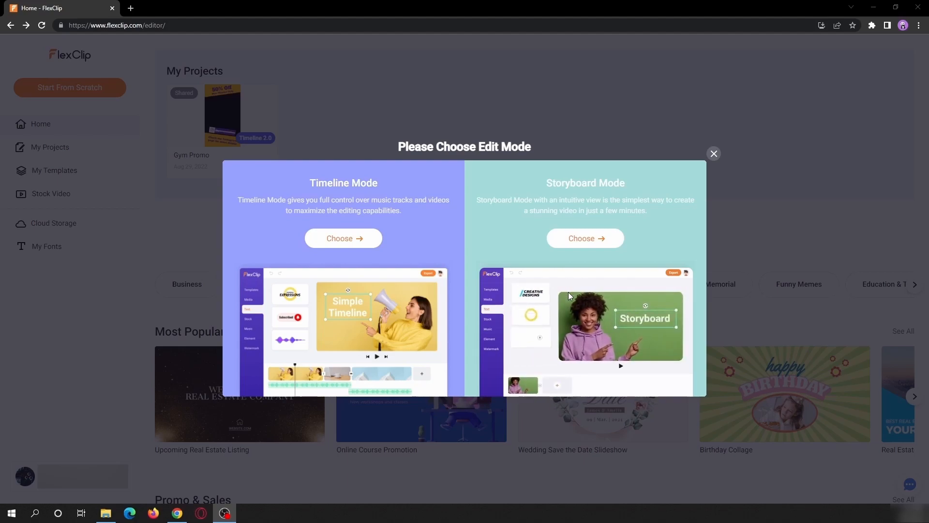
{"action": "left_click", "coordinate": [588, 239]}
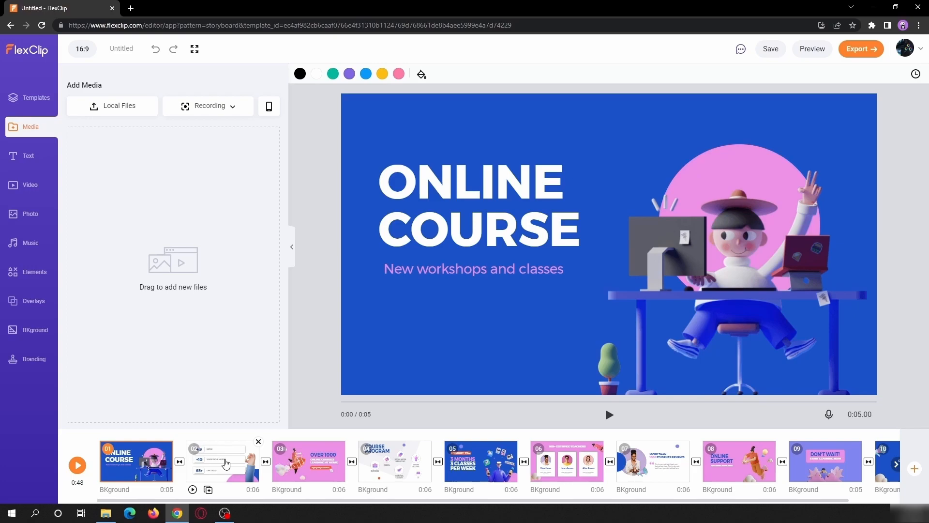
Inspect the transition between the first two scenes and the project's background music settings.
{"action": "left_click", "coordinate": [179, 463]}
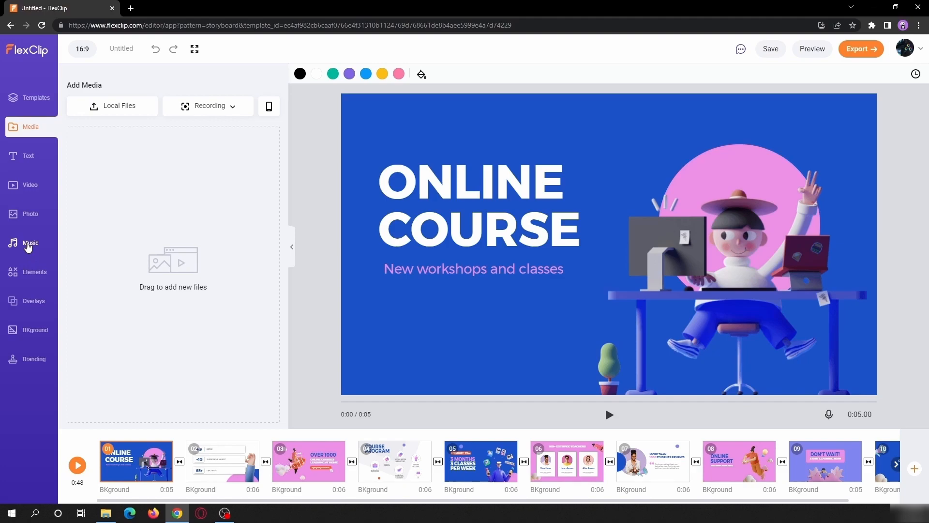
{"action": "left_click", "coordinate": [28, 246]}
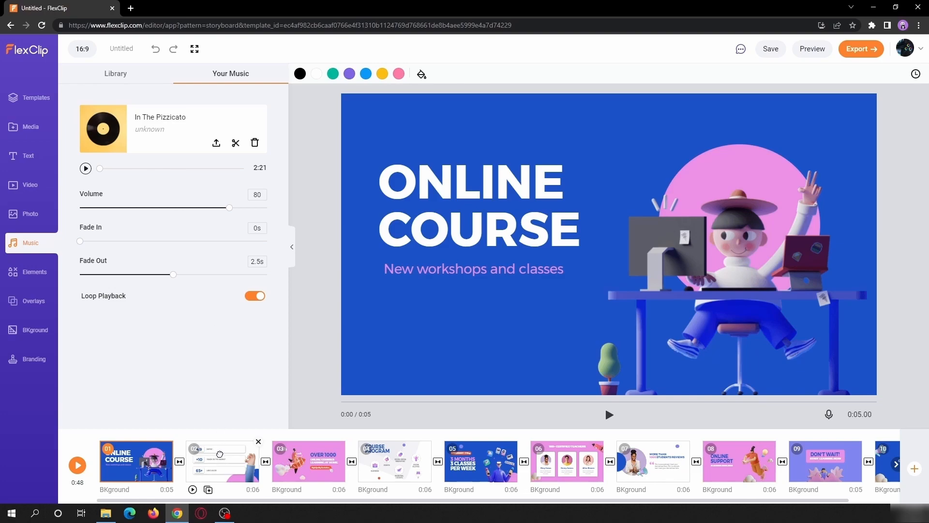
Look at the second and third scenes, and leave the project for the dashboard without saving.
{"action": "left_click", "coordinate": [221, 460]}
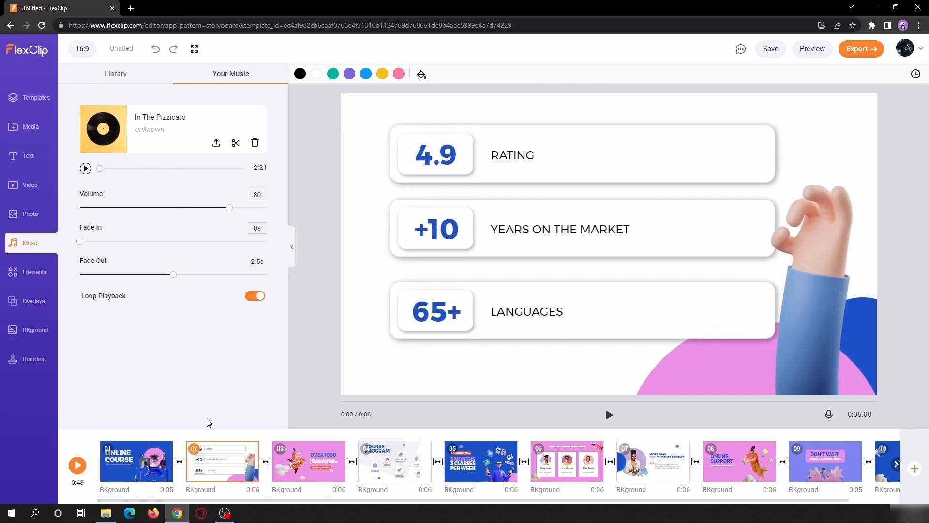
{"action": "left_click", "coordinate": [308, 462]}
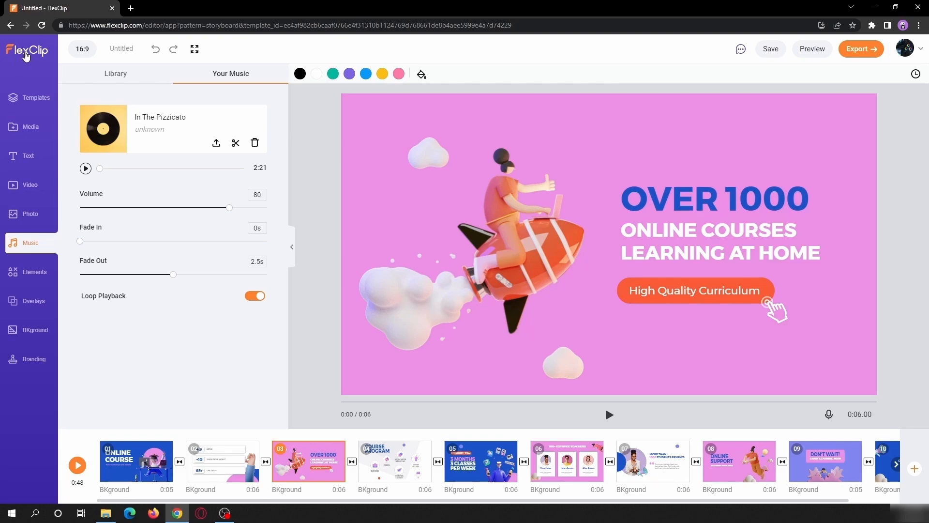
{"action": "left_click", "coordinate": [25, 55]}
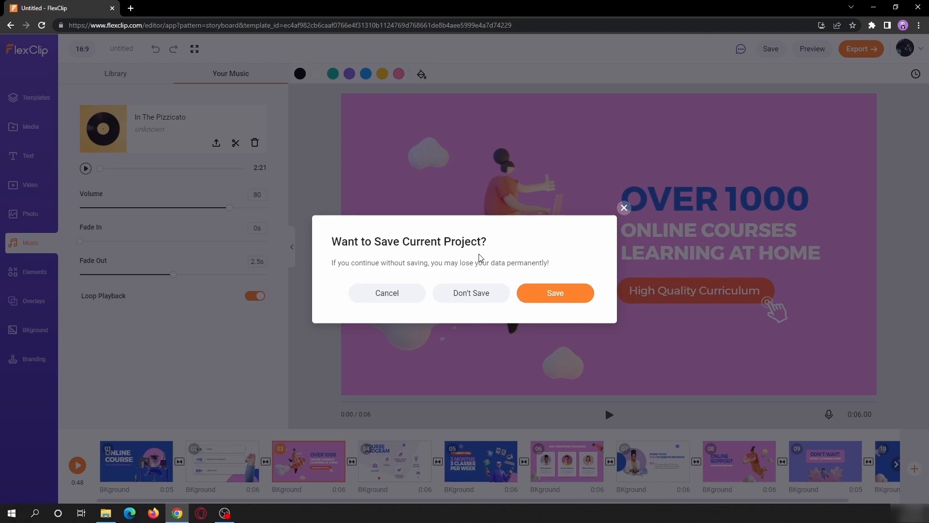
{"action": "left_click", "coordinate": [472, 294]}
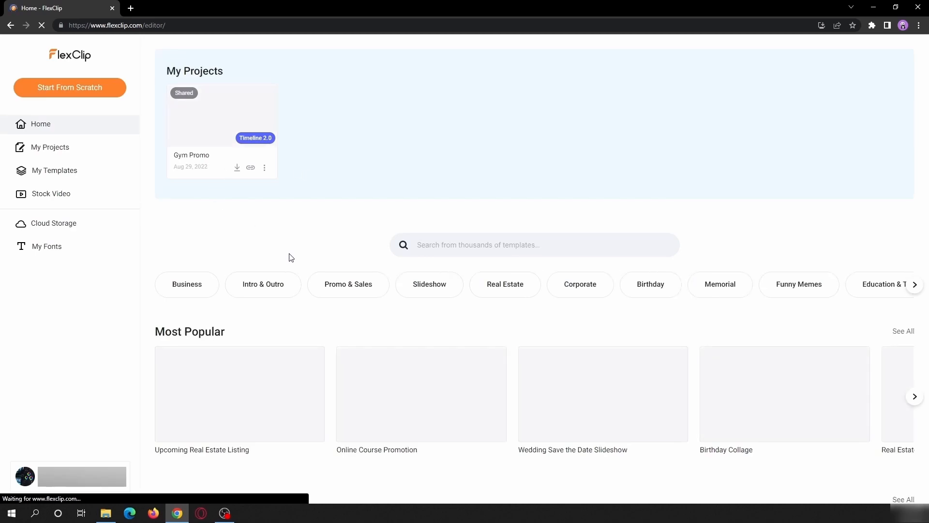
Customize the Online Course Promotion template in Timeline Mode.
{"action": "mouse_move", "coordinate": [450, 460]}
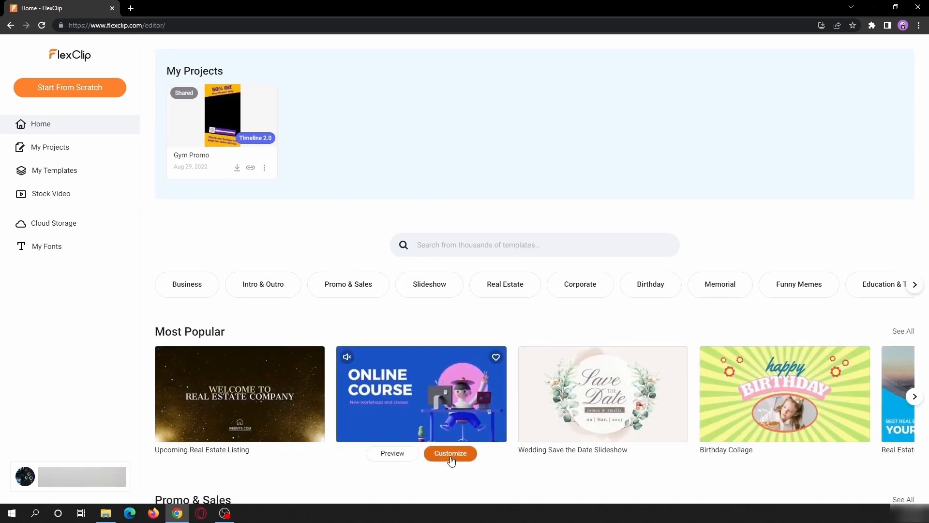
{"action": "left_click", "coordinate": [450, 455]}
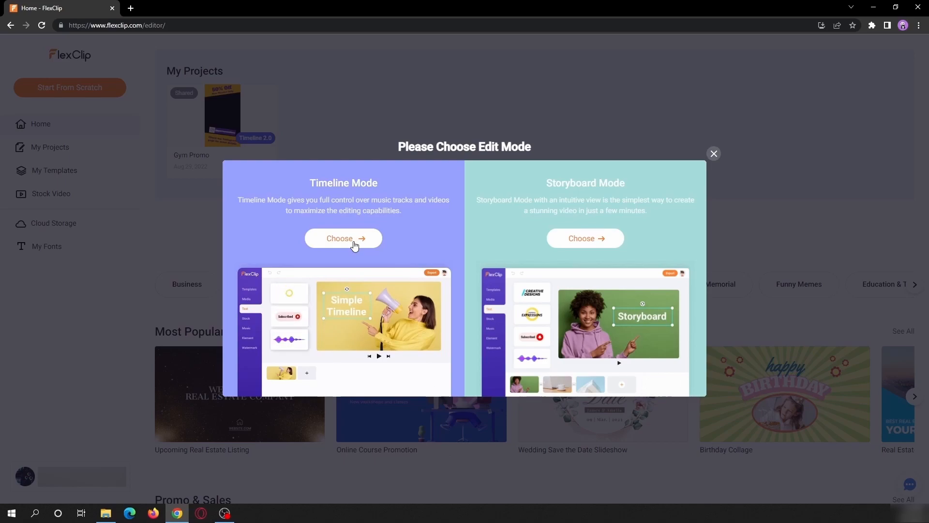
{"action": "left_click", "coordinate": [354, 242]}
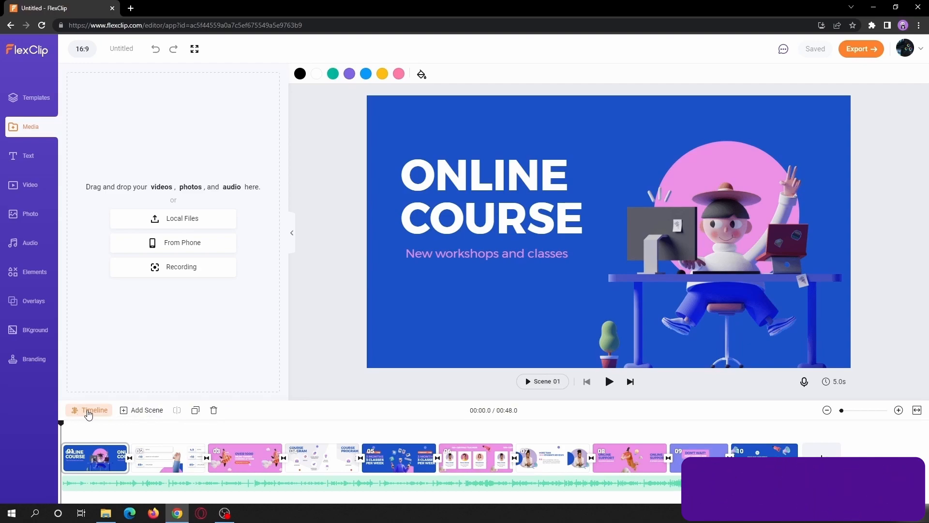
Inspect the first scene's layer timeline and title text, and look through the project's aspect ratio options.
{"action": "left_click", "coordinate": [88, 409]}
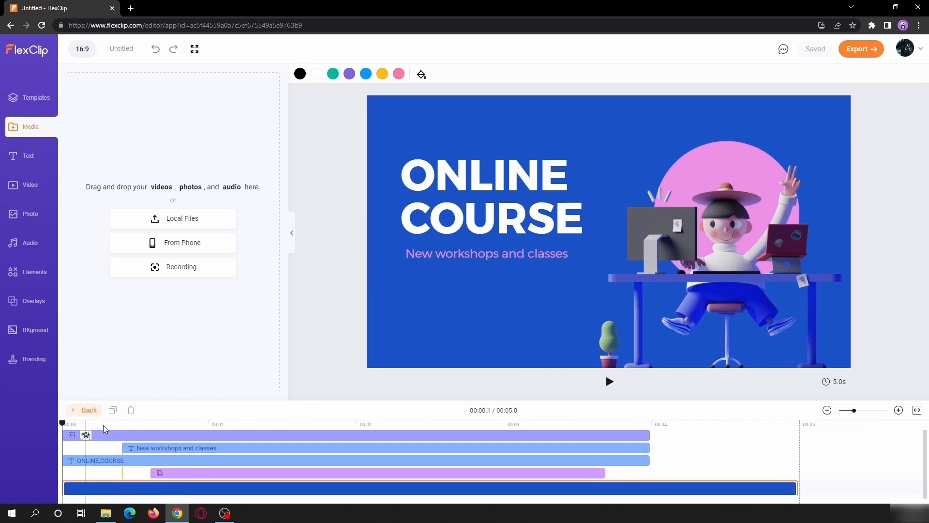
{"action": "left_click", "coordinate": [467, 193]}
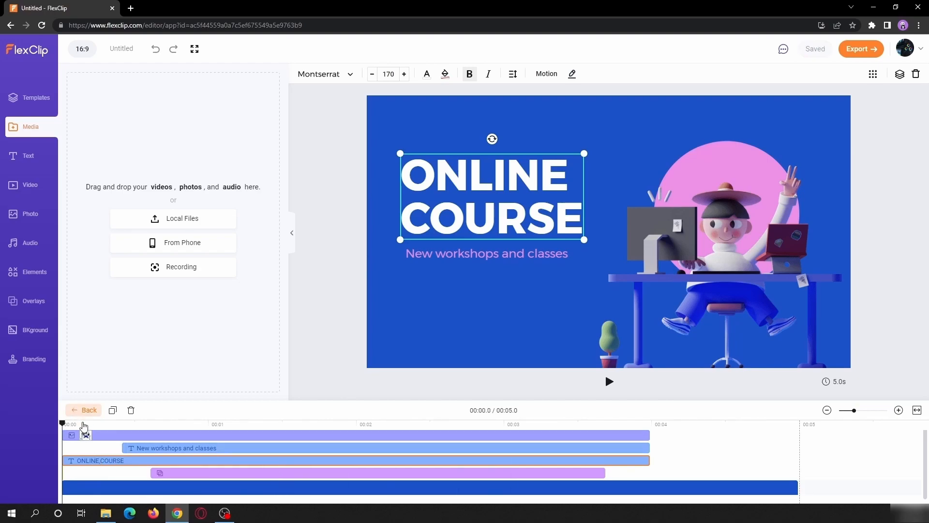
{"action": "left_click", "coordinate": [83, 410]}
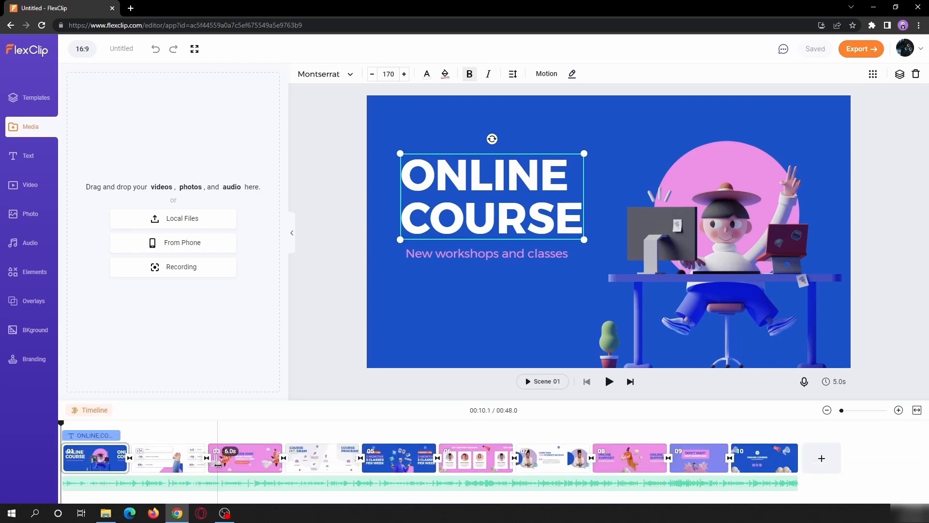
{"action": "left_click", "coordinate": [327, 329]}
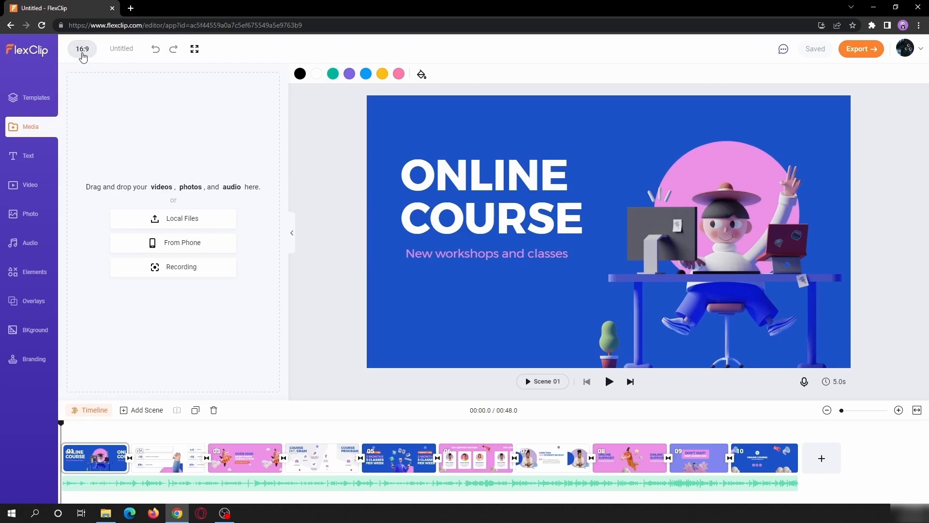
{"action": "left_click", "coordinate": [83, 56]}
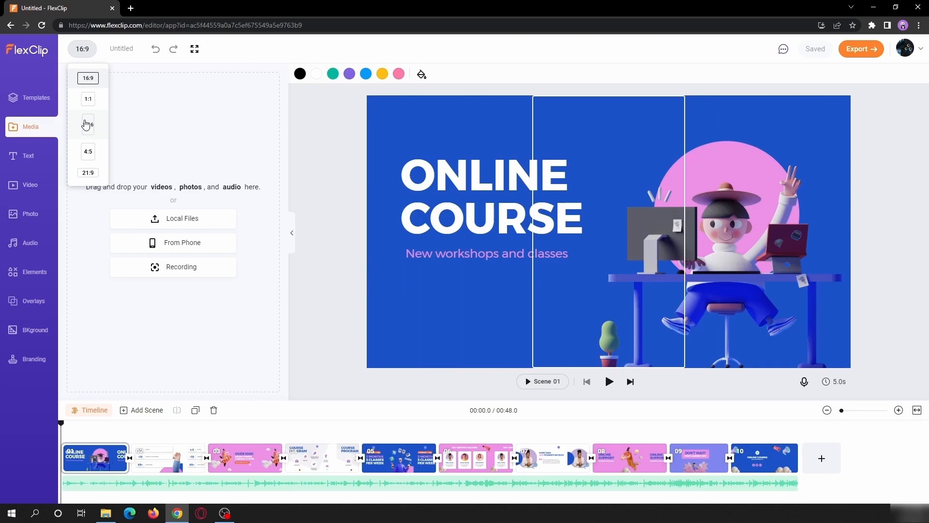
{"action": "left_click", "coordinate": [183, 69]}
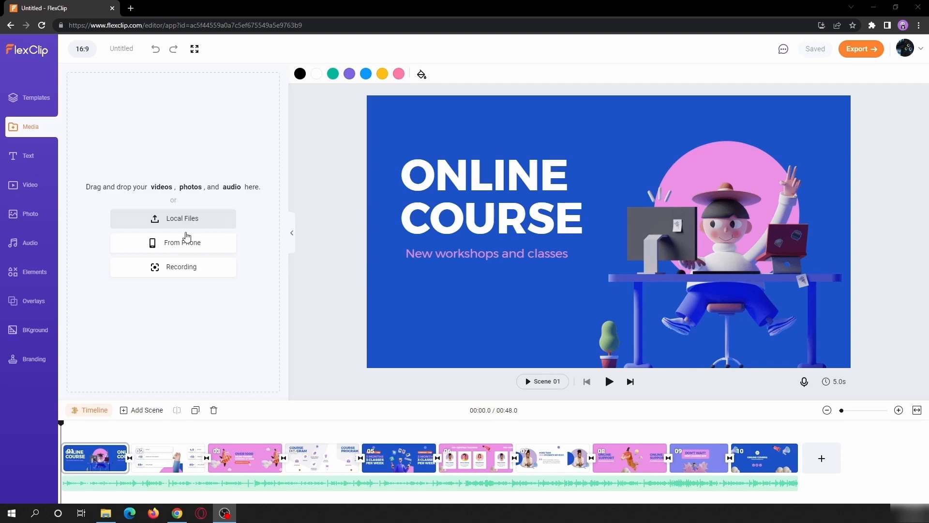
Look at the phone upload option and the screen and webcam recording modes for importing media.
{"action": "left_click", "coordinate": [184, 246]}
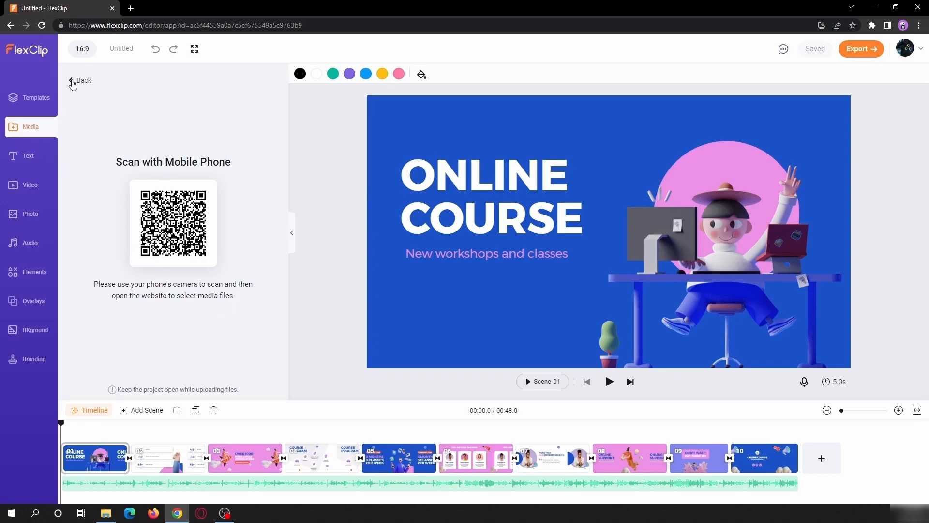
{"action": "left_click", "coordinate": [75, 80]}
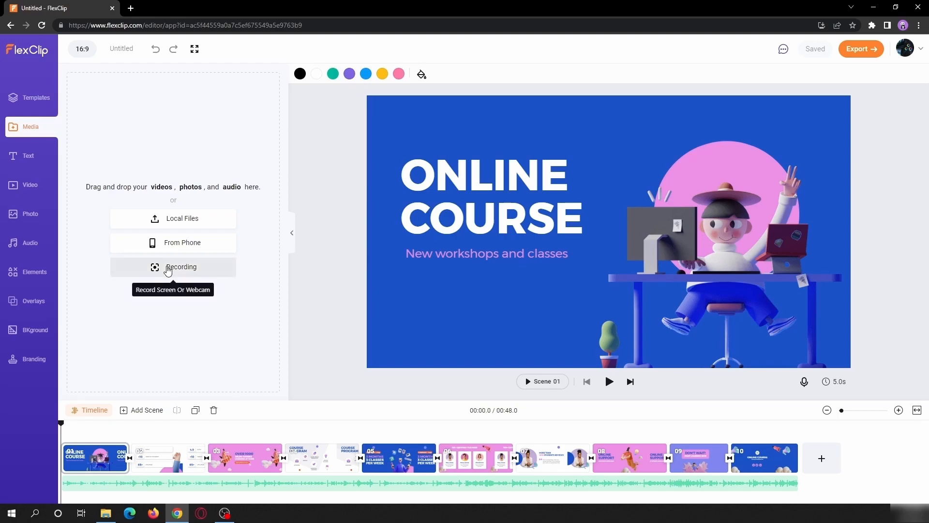
{"action": "left_click", "coordinate": [168, 270]}
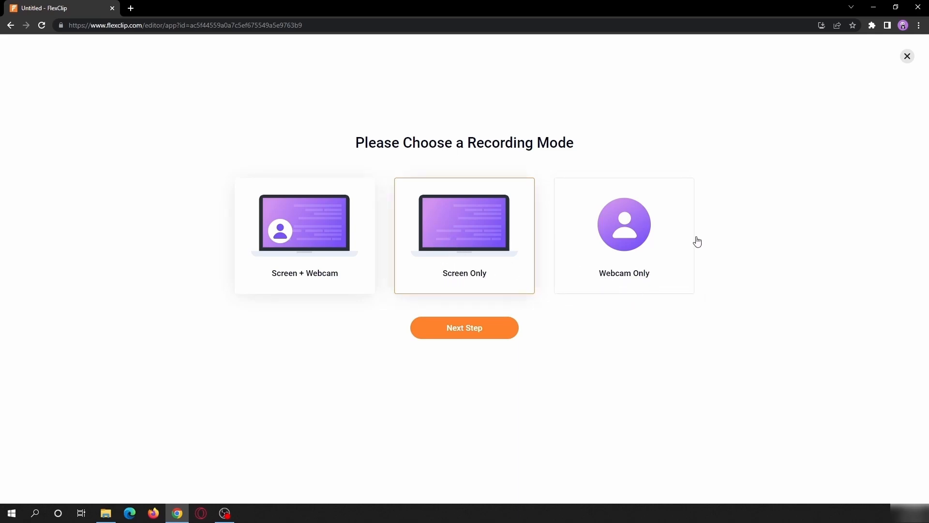
{"action": "left_click", "coordinate": [909, 57]}
Browse the text library from basic and dynamic text to the lower thirds and wedding titles.
{"action": "left_click", "coordinate": [30, 157]}
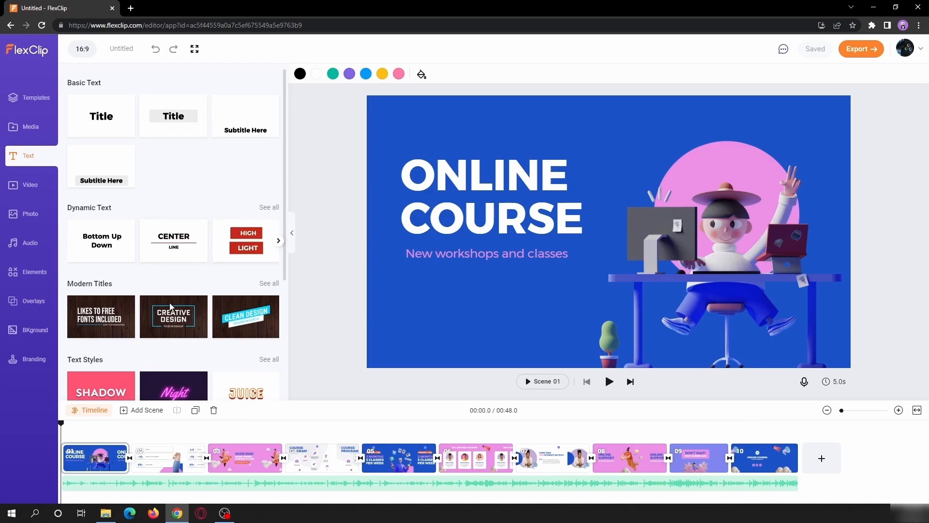
{"action": "scroll", "coordinate": [109, 266], "scroll_direction": "down", "scroll_amount": 4}
{"action": "scroll", "coordinate": [107, 255], "scroll_direction": "down", "scroll_amount": 3}
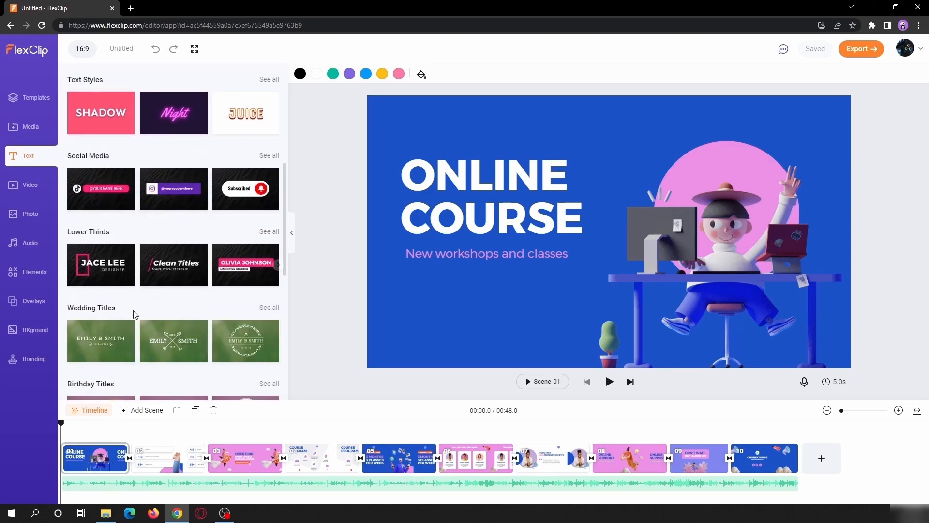
Browse the stock video categories and the photo and GIF libraries.
{"action": "left_click", "coordinate": [33, 187]}
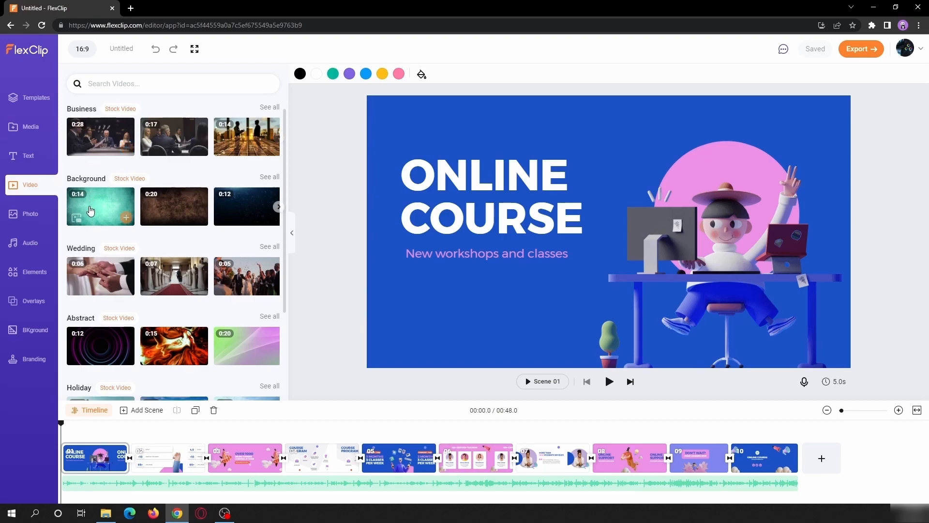
{"action": "scroll", "coordinate": [126, 350], "scroll_direction": "down", "scroll_amount": 3}
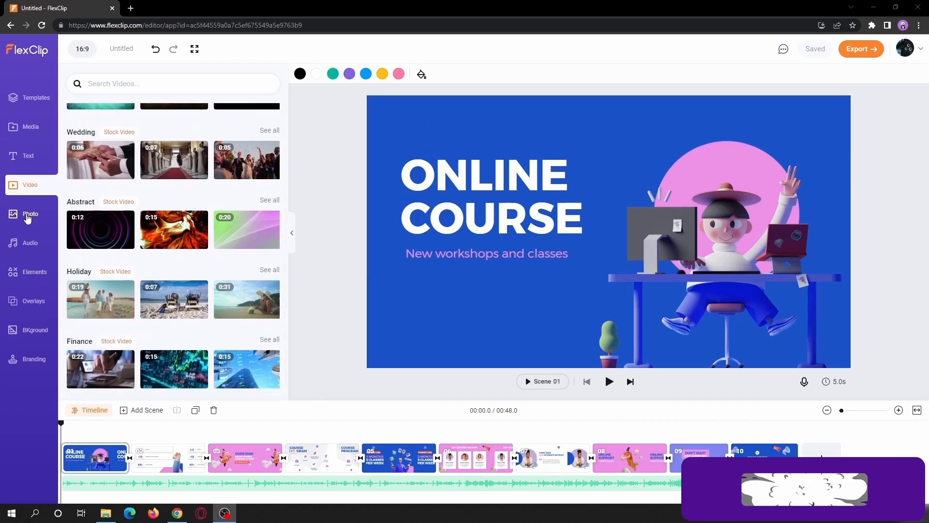
{"action": "left_click", "coordinate": [28, 216]}
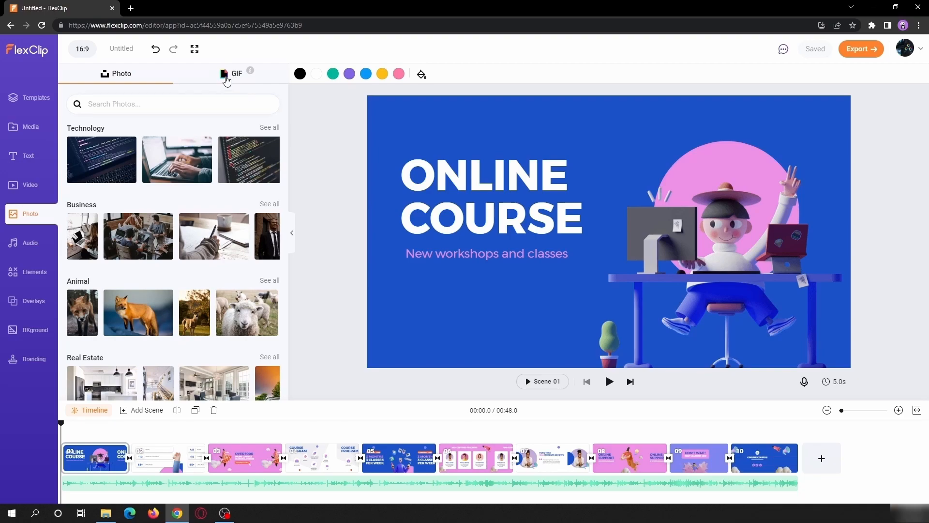
{"action": "left_click", "coordinate": [235, 75]}
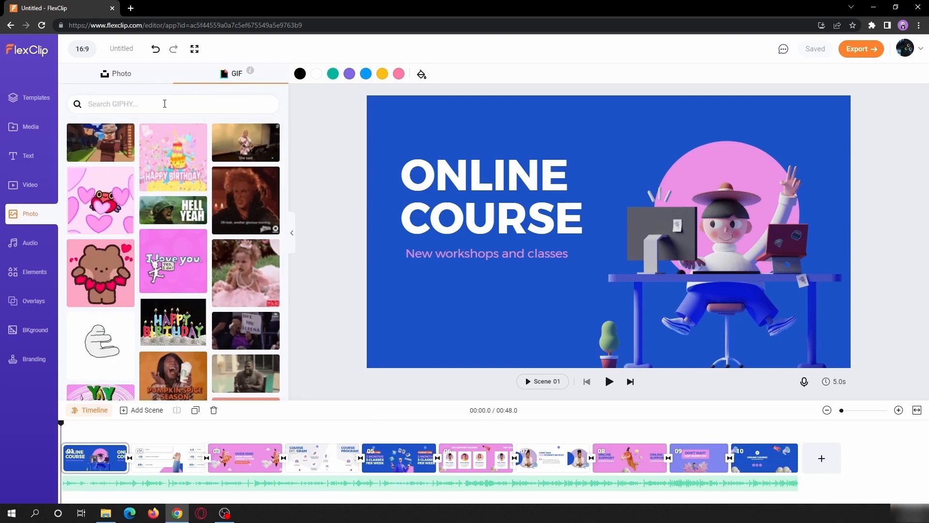
Look through the audio library's music and sound effects, and return to the list of all audio.
{"action": "left_click", "coordinate": [30, 246]}
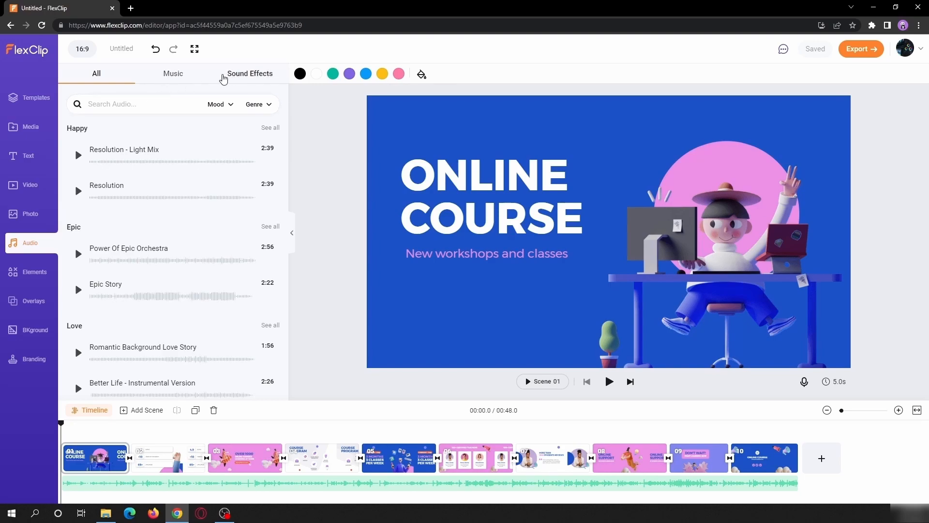
{"action": "left_click", "coordinate": [174, 77]}
{"action": "left_click", "coordinate": [226, 75]}
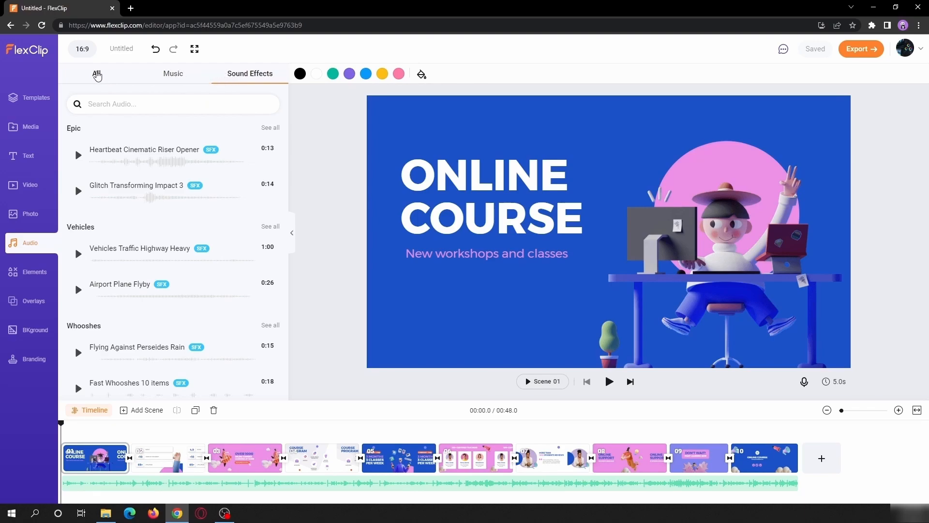
{"action": "left_click", "coordinate": [97, 75]}
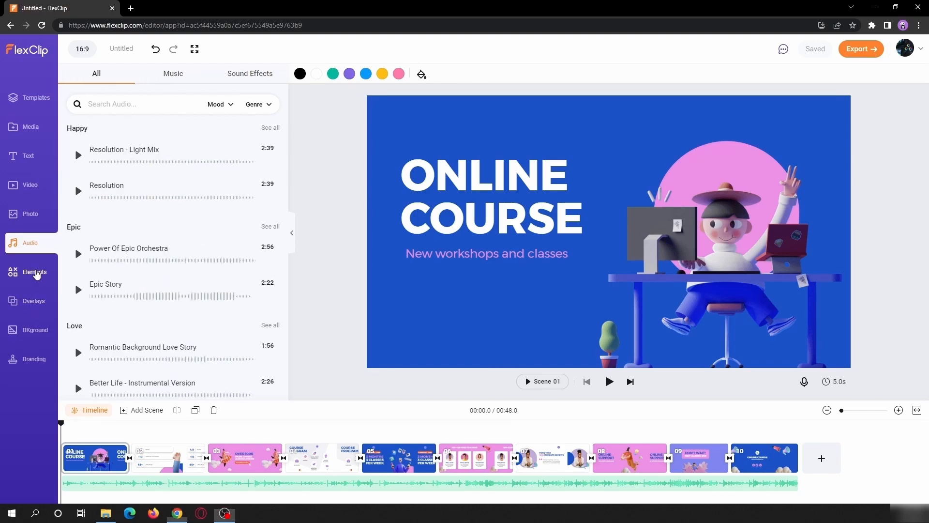
Browse the elements library, from shapes and social icons to the bubble, promo and business elements.
{"action": "left_click", "coordinate": [35, 272]}
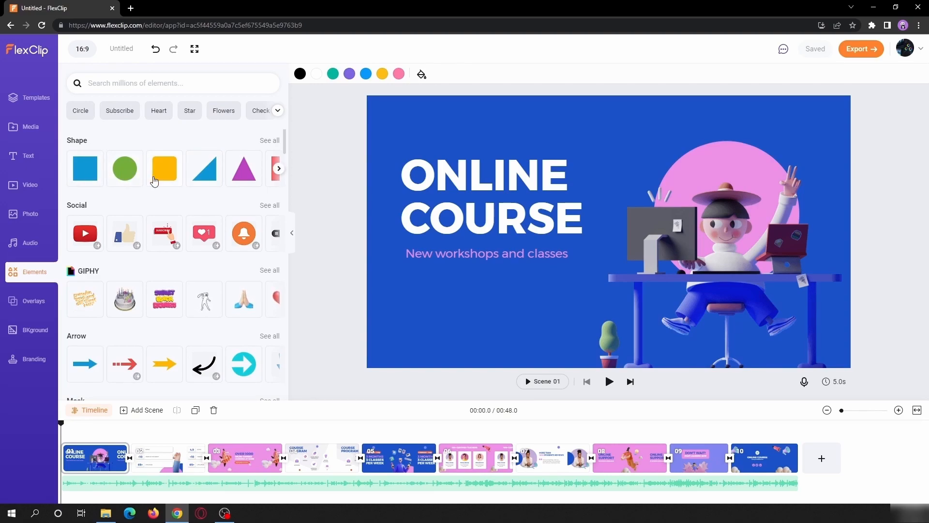
{"action": "scroll", "coordinate": [153, 181], "scroll_direction": "down", "scroll_amount": 2}
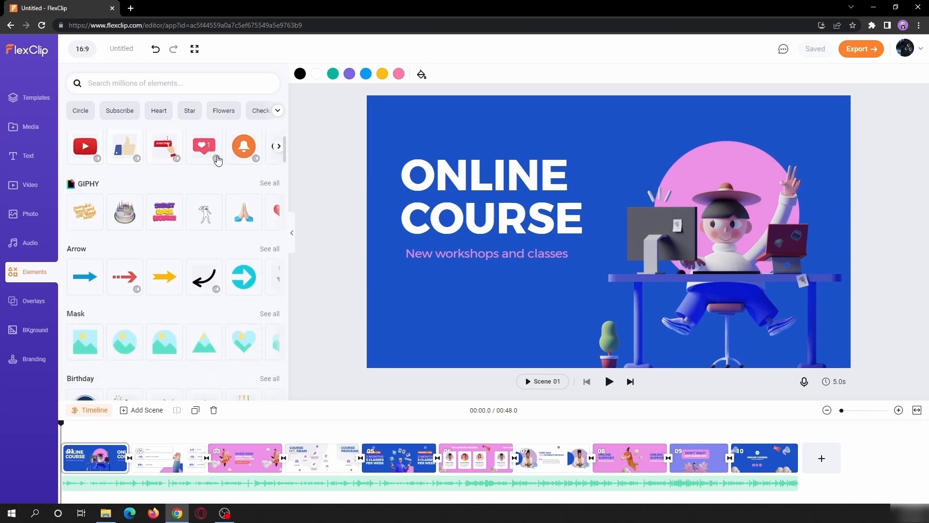
{"action": "scroll", "coordinate": [174, 245], "scroll_direction": "down", "scroll_amount": 4}
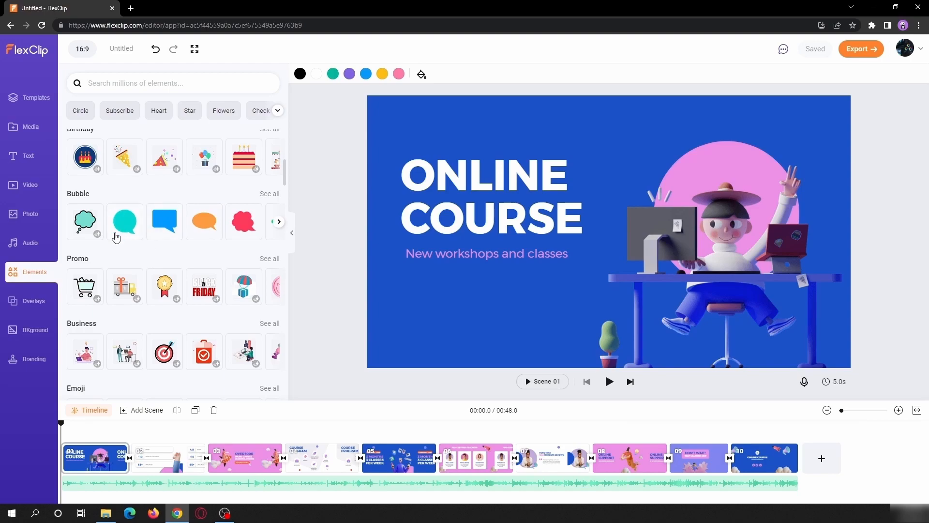
Browse the overlay categories through the contact info overlays, and view the available video and gradient backgrounds.
{"action": "left_click", "coordinate": [30, 303]}
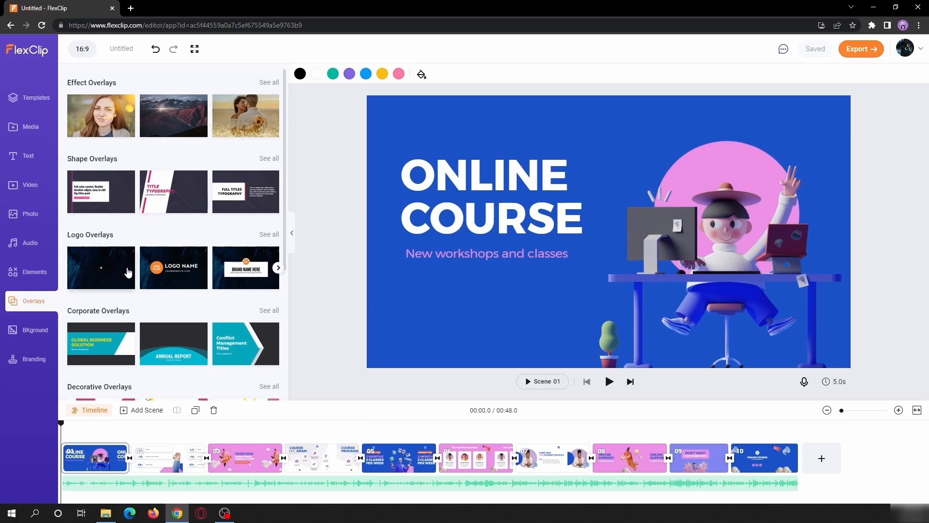
{"action": "scroll", "coordinate": [209, 273], "scroll_direction": "down", "scroll_amount": 4}
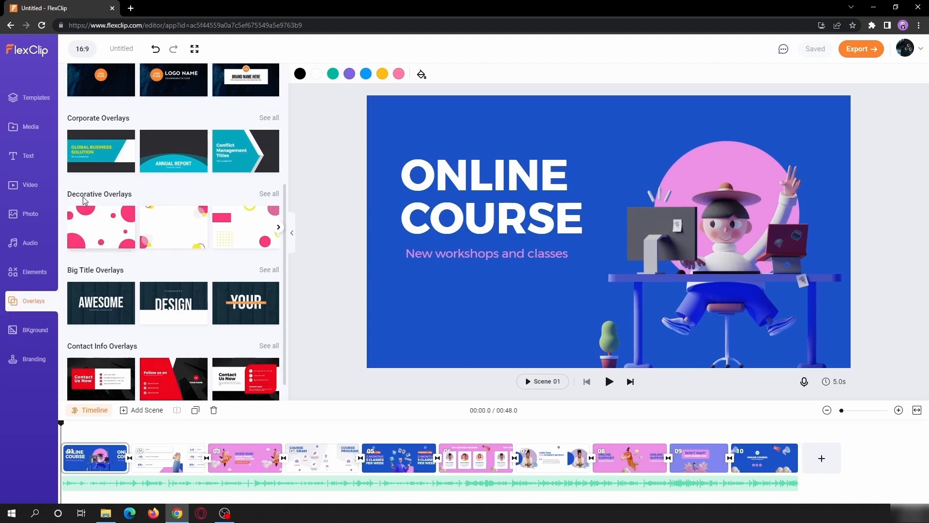
{"action": "scroll", "coordinate": [159, 339], "scroll_direction": "down", "scroll_amount": 1}
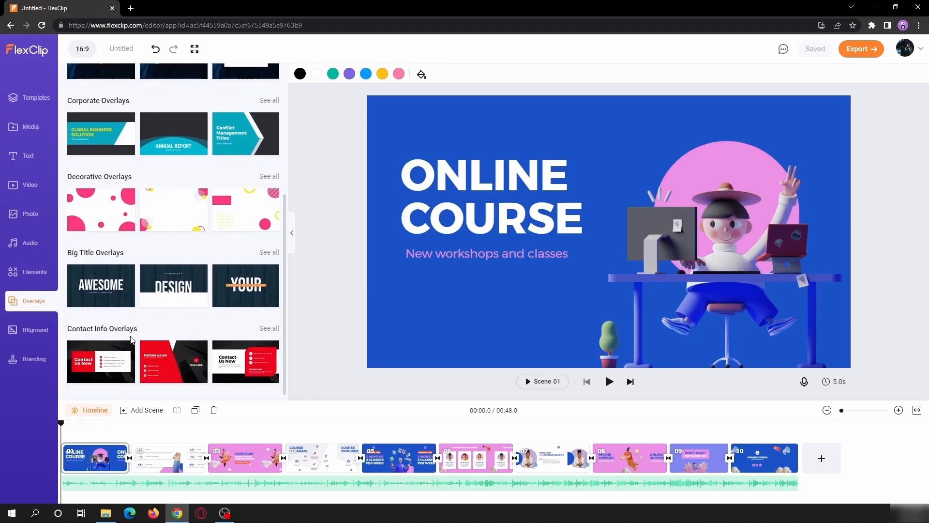
{"action": "left_click", "coordinate": [29, 331]}
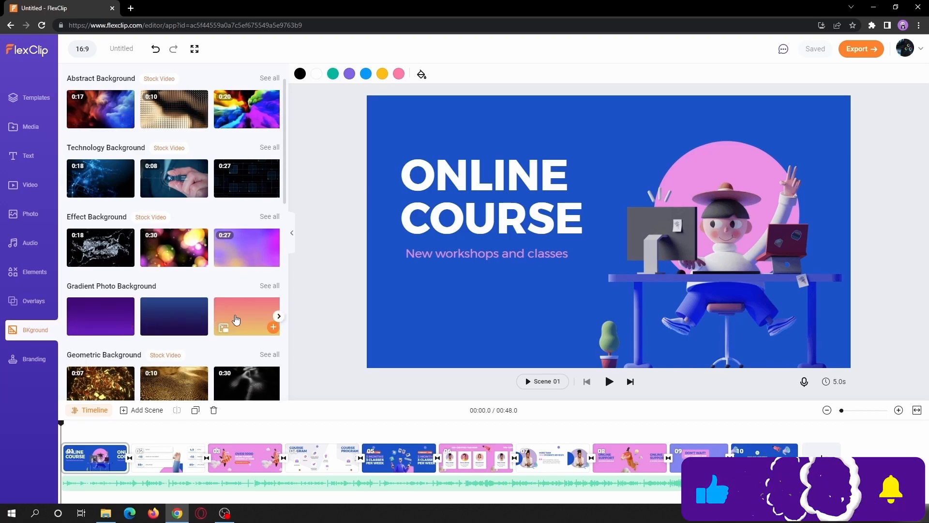
Add the branding text "Mr. T" to the video.
{"action": "left_click", "coordinate": [30, 362]}
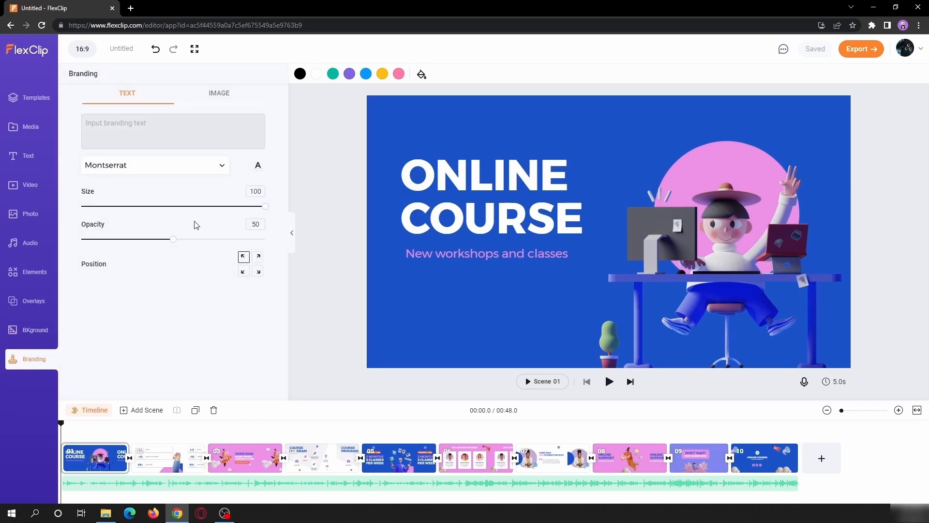
{"action": "left_click", "coordinate": [118, 125]}
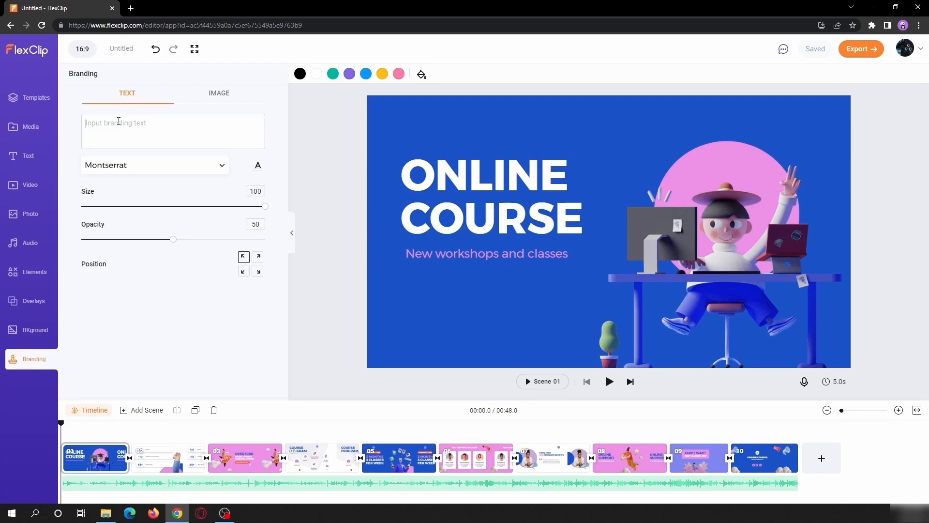
{"action": "type", "text": "Mr. T"}
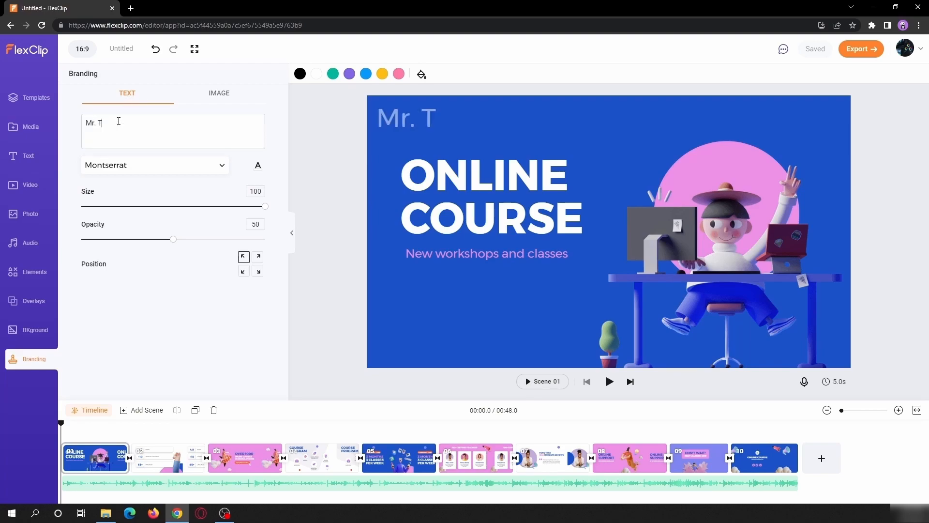
Complete the branding text as "Mr. Tutorials", place it in the video's lower-right corner, and adjust its size to 97 and its opacity.
{"action": "type", "text": "utorials"}
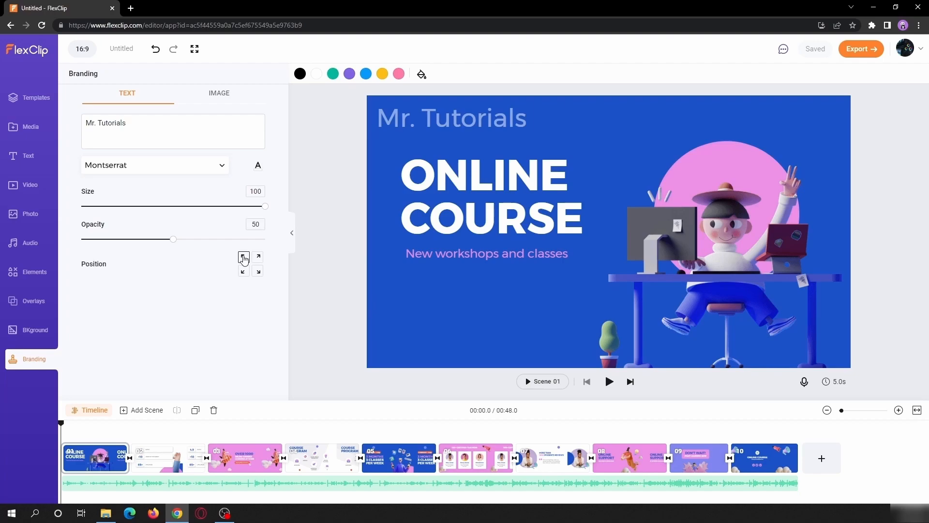
{"action": "left_click", "coordinate": [258, 272]}
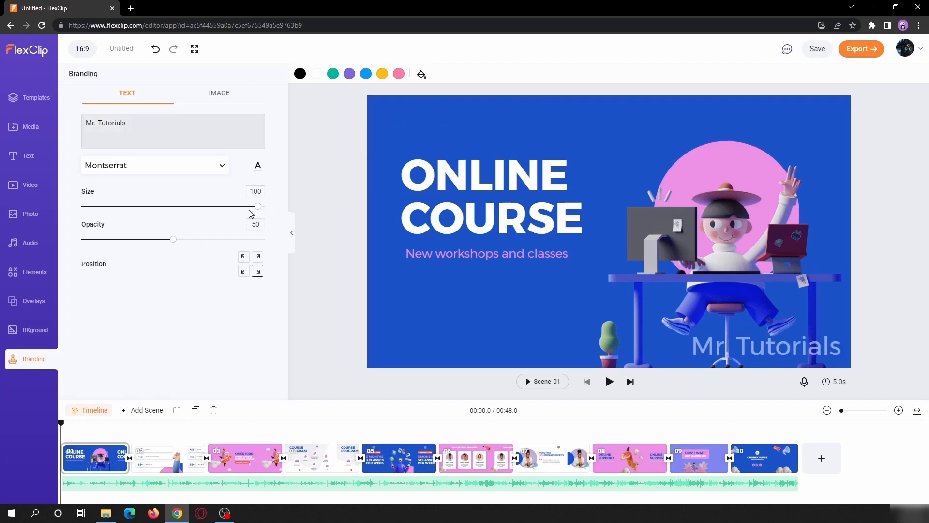
{"action": "left_click_drag", "start_coordinate": [263, 211], "coordinate": [259, 215]}
{"action": "left_click", "coordinate": [145, 175]}
{"action": "left_click", "coordinate": [143, 172]}
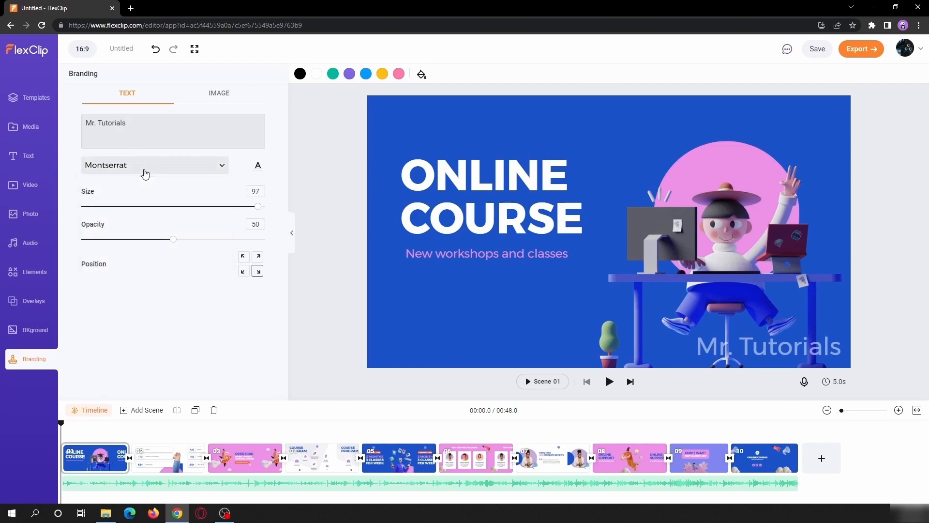
{"action": "mouse_move", "coordinate": [173, 246]}
{"action": "left_mouse_down"}
{"action": "mouse_move", "coordinate": [263, 242]}
{"action": "mouse_move", "coordinate": [179, 245]}
{"action": "left_mouse_up"}
View the image branding option, and clear the branding text from the video.
{"action": "left_click", "coordinate": [216, 103]}
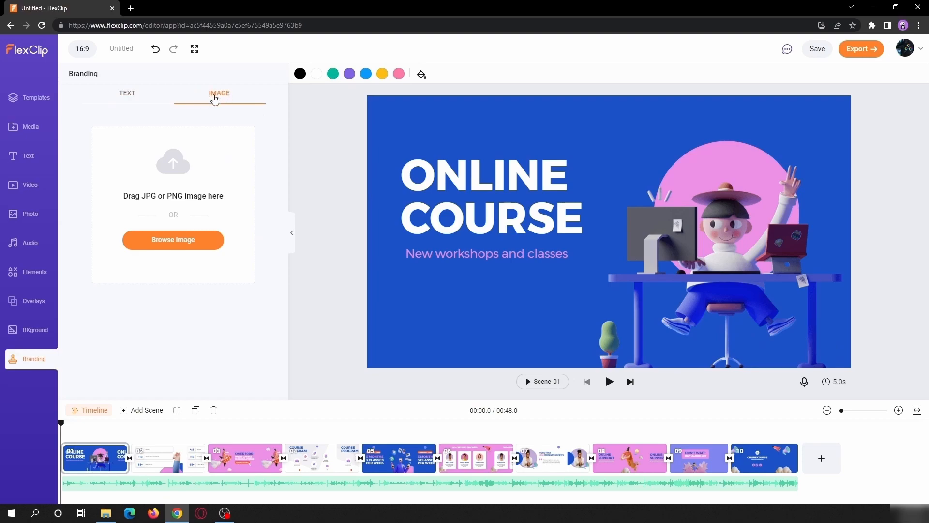
{"action": "left_click", "coordinate": [129, 100]}
{"action": "left_click_drag", "start_coordinate": [138, 116], "coordinate": [79, 124]}
{"action": "key", "text": "BackSpace"}
{"action": "left_click", "coordinate": [320, 312]}
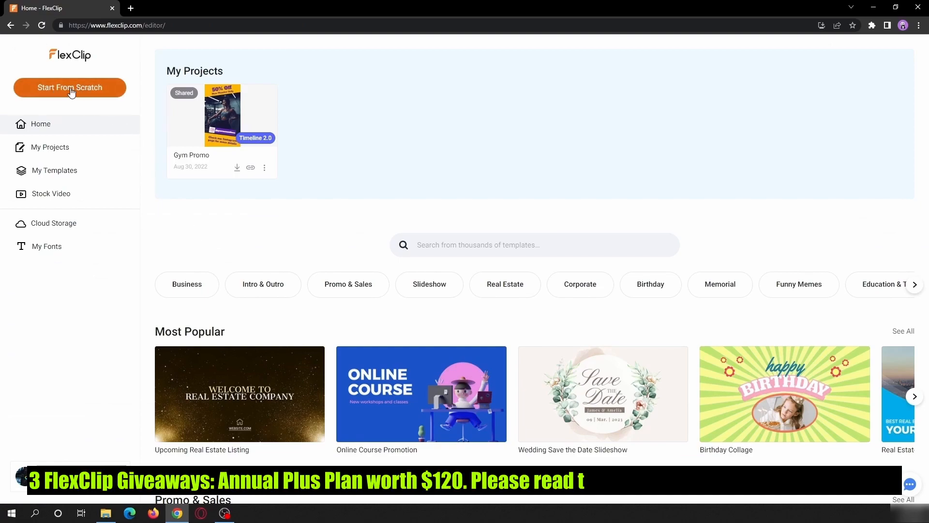
Start a new project from scratch in Timeline Mode with a 9:16 aspect ratio.
{"action": "left_click", "coordinate": [70, 89]}
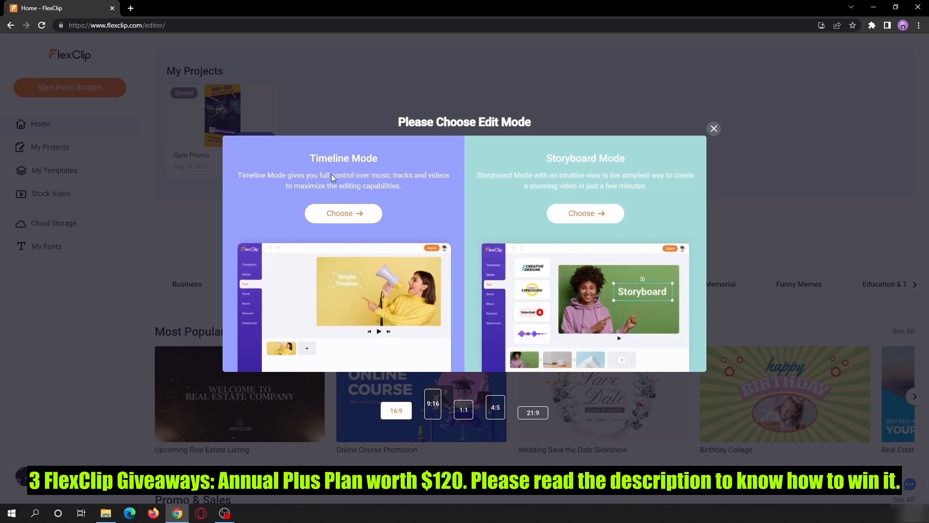
{"action": "left_click", "coordinate": [433, 406]}
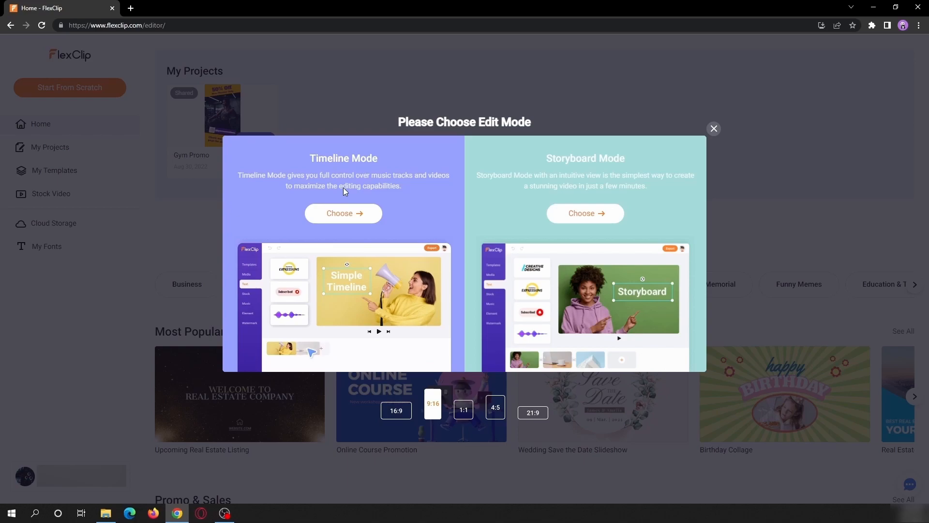
{"action": "left_click", "coordinate": [345, 221]}
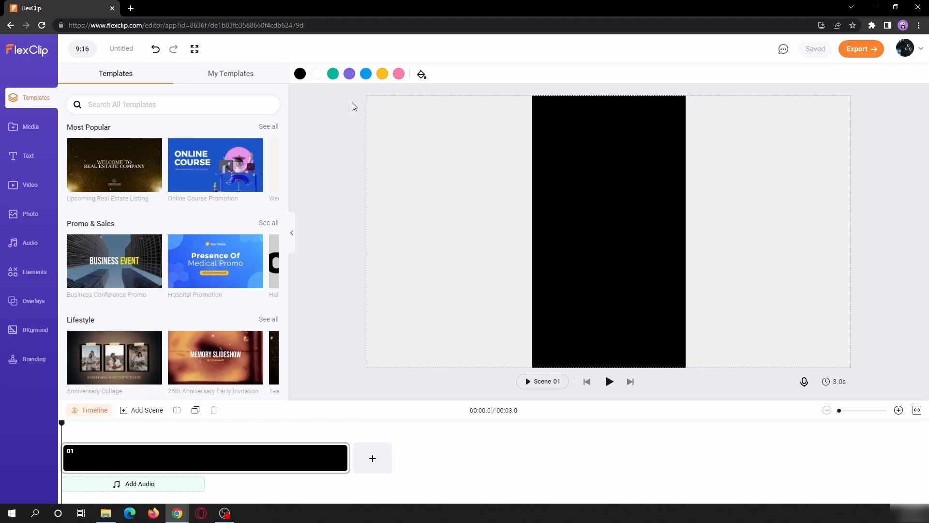
Try purple, blue and yellow scene backgrounds, look at the preset and custom colour choices, and restore the black background.
{"action": "left_click", "coordinate": [349, 73]}
{"action": "left_click", "coordinate": [366, 74]}
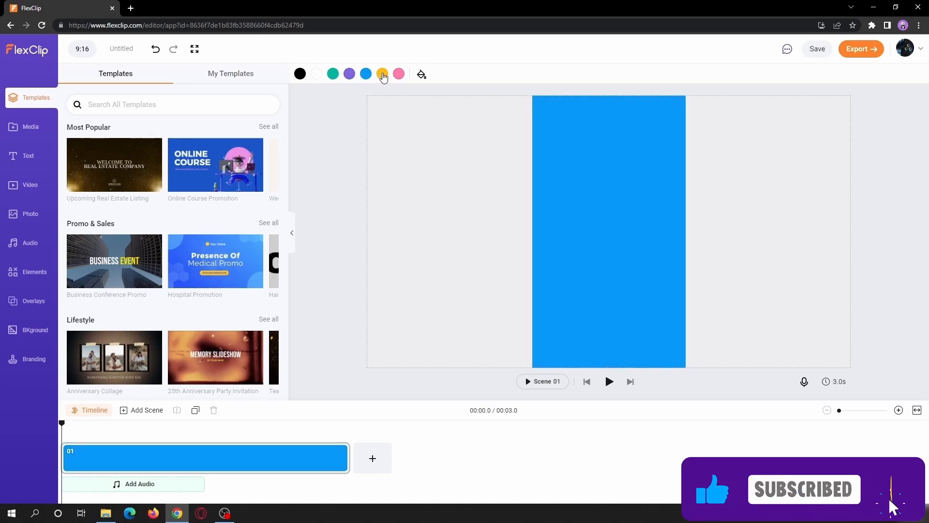
{"action": "left_click", "coordinate": [383, 75]}
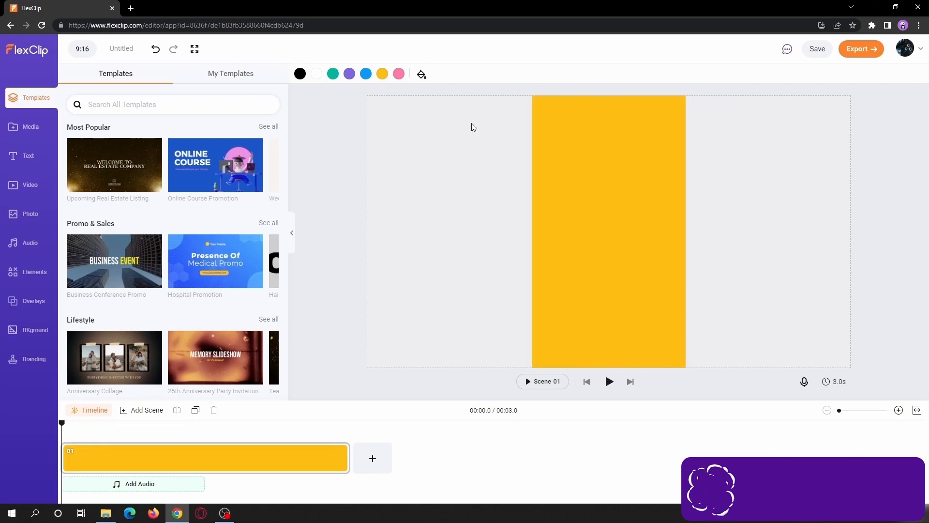
{"action": "left_click", "coordinate": [421, 75]}
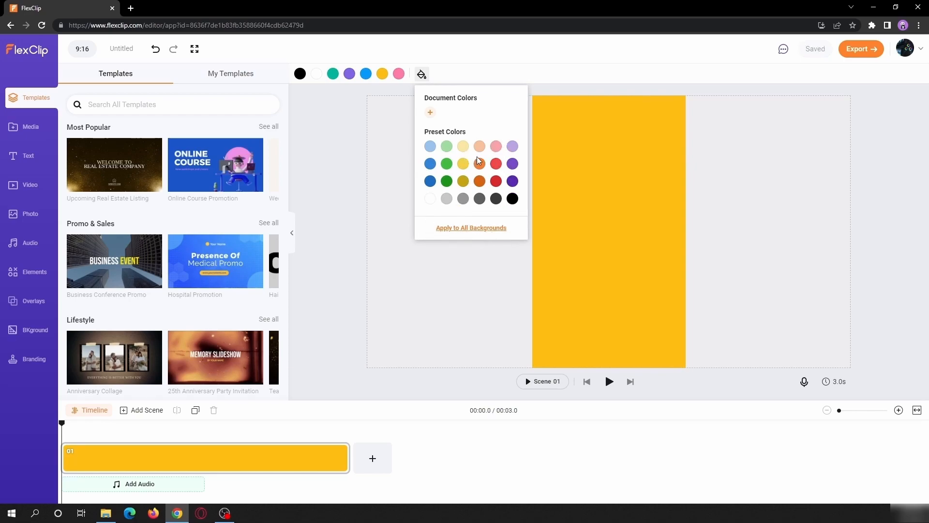
{"action": "left_click", "coordinate": [430, 112]}
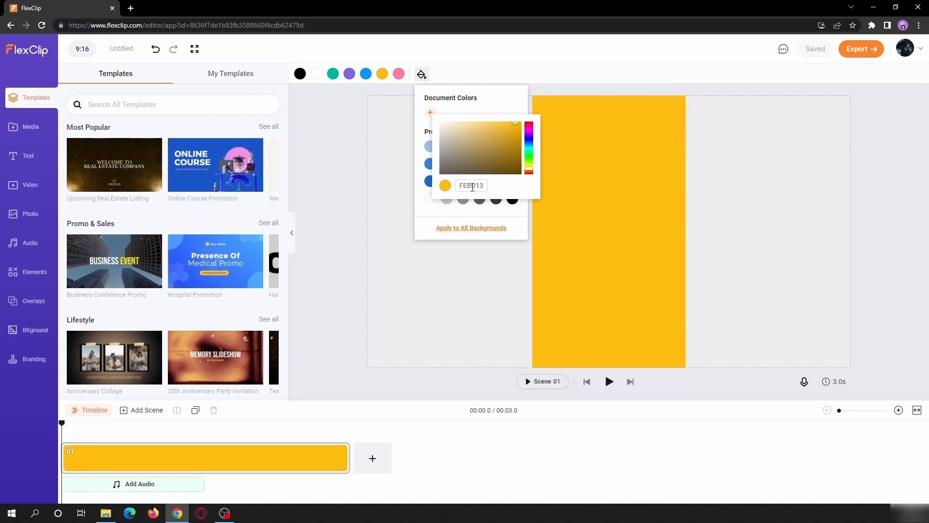
{"action": "left_click", "coordinate": [388, 107]}
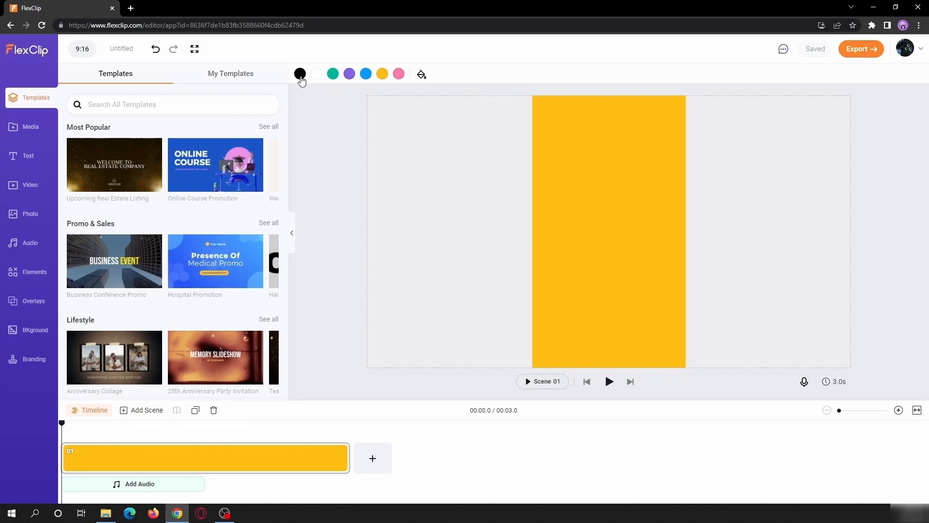
{"action": "left_click", "coordinate": [300, 75]}
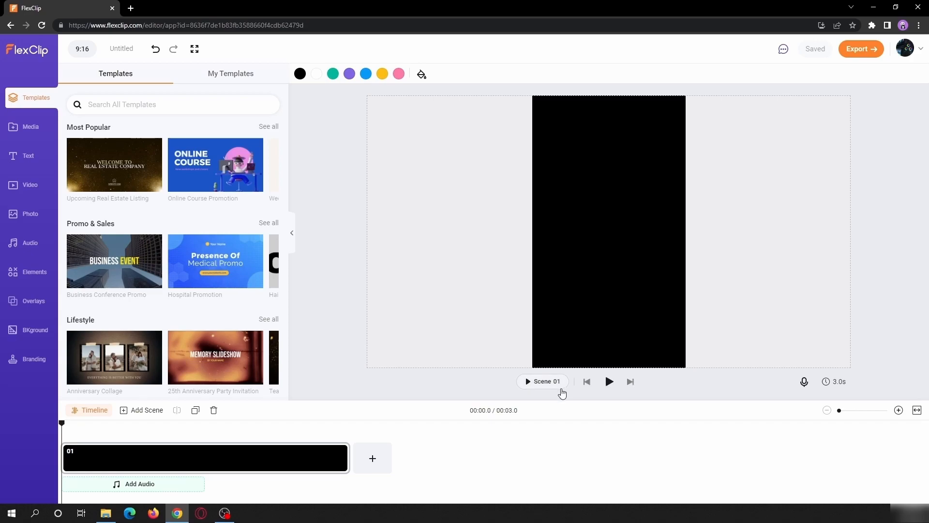
Add a second scene, switch back and forth between the two scenes, and delete the second one.
{"action": "left_click", "coordinate": [373, 460]}
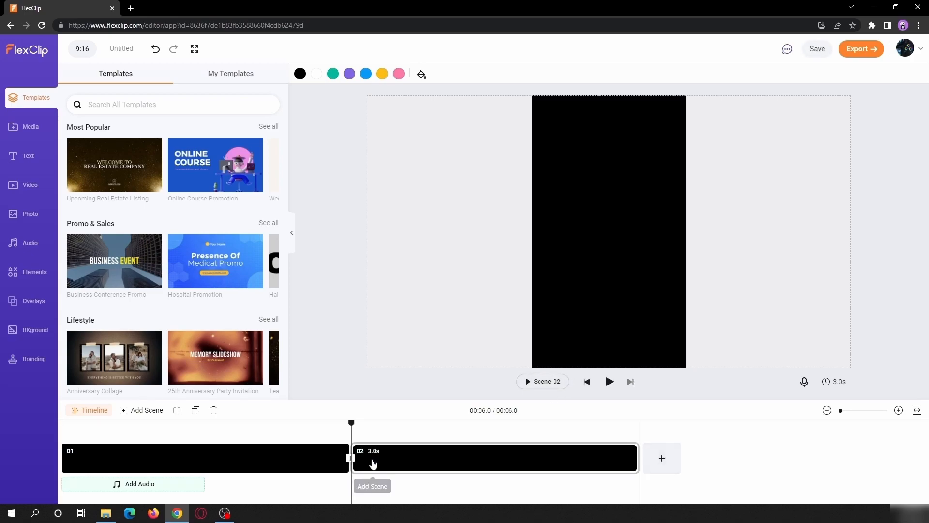
{"action": "left_click", "coordinate": [587, 382]}
{"action": "left_click", "coordinate": [629, 381]}
{"action": "left_click", "coordinate": [587, 383]}
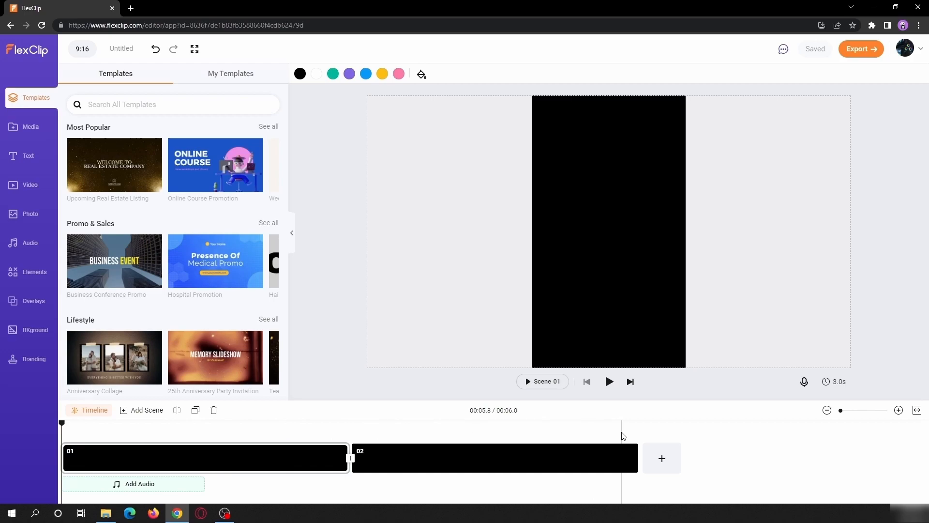
{"action": "left_click", "coordinate": [480, 466]}
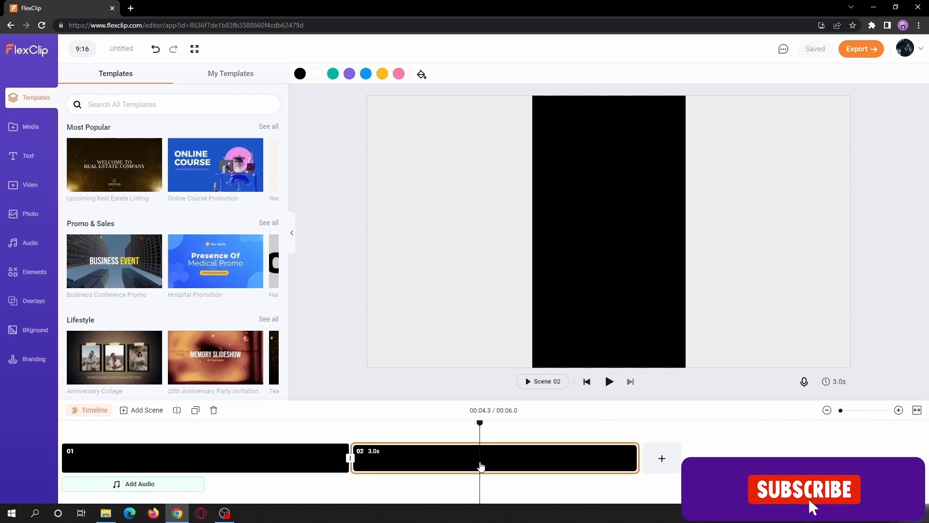
{"action": "left_click", "coordinate": [213, 410]}
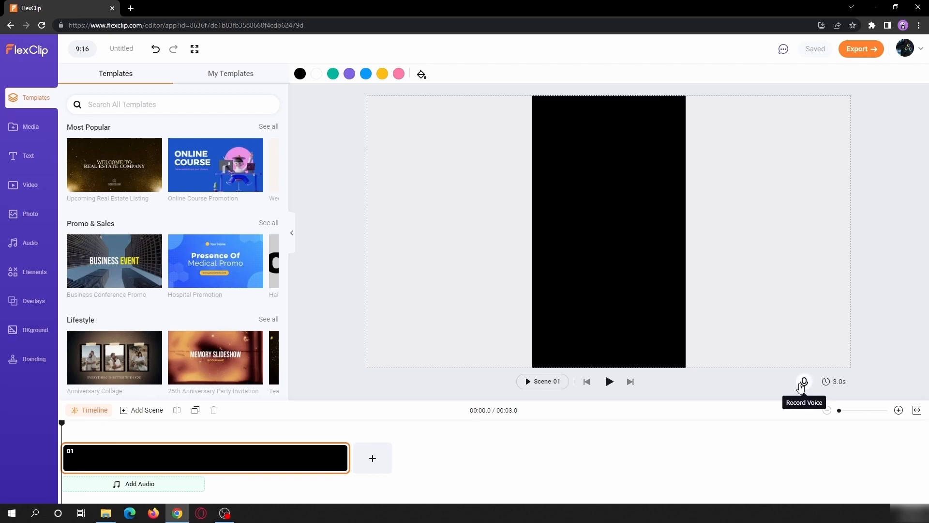
Set the duration of scene 01 to 6 seconds.
{"action": "left_click", "coordinate": [840, 385]}
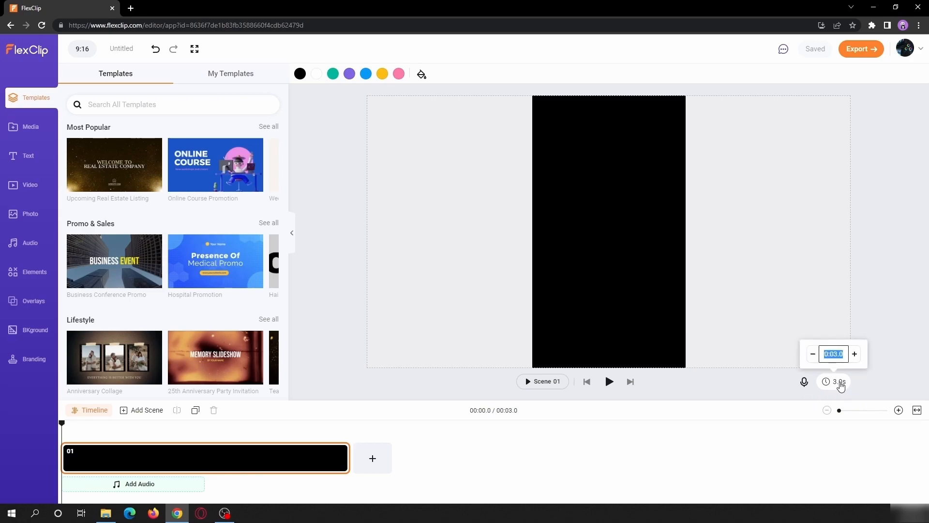
{"action": "left_click", "coordinate": [832, 356]}
{"action": "key", "text": "Return"}
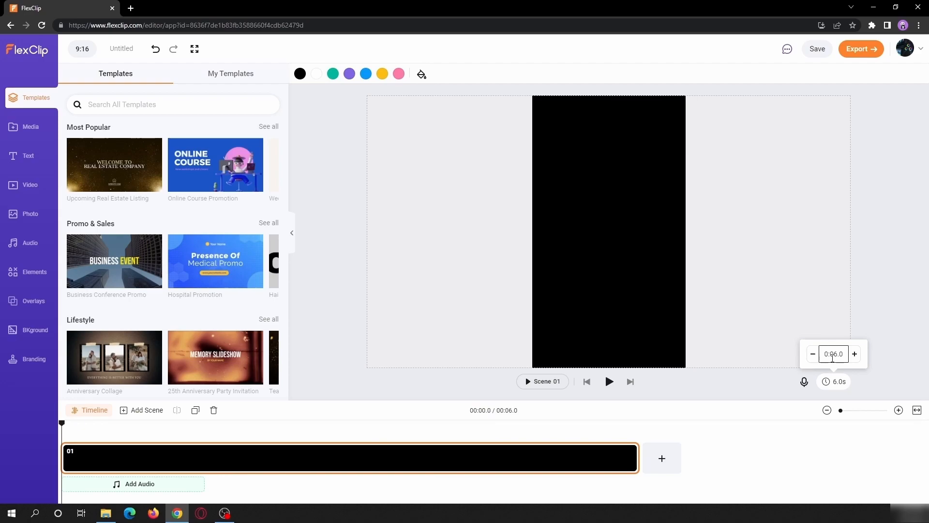
{"action": "left_click", "coordinate": [338, 312]}
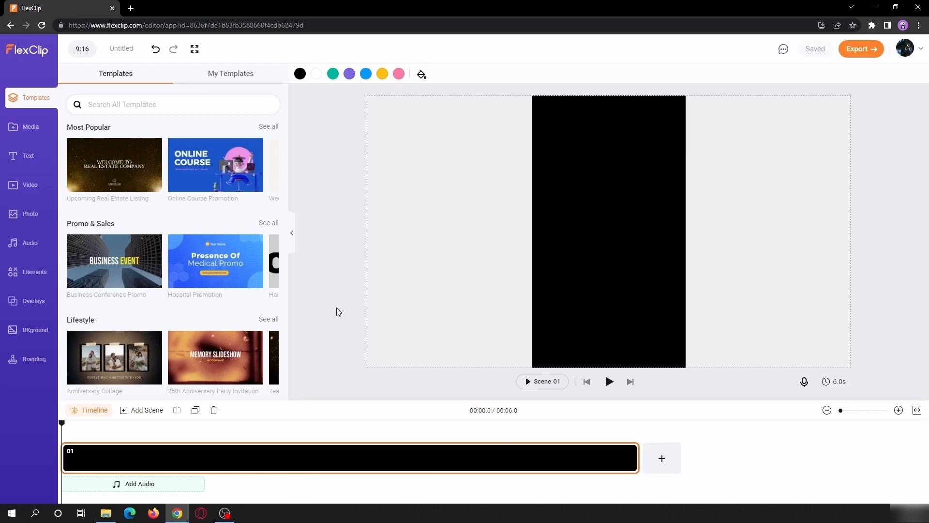
Search the stock photos for "gym girl" and browse to the dark photo of a woman holding a ball.
{"action": "left_click", "coordinate": [23, 215]}
{"action": "left_click", "coordinate": [132, 105]}
{"action": "type", "text": "g"}
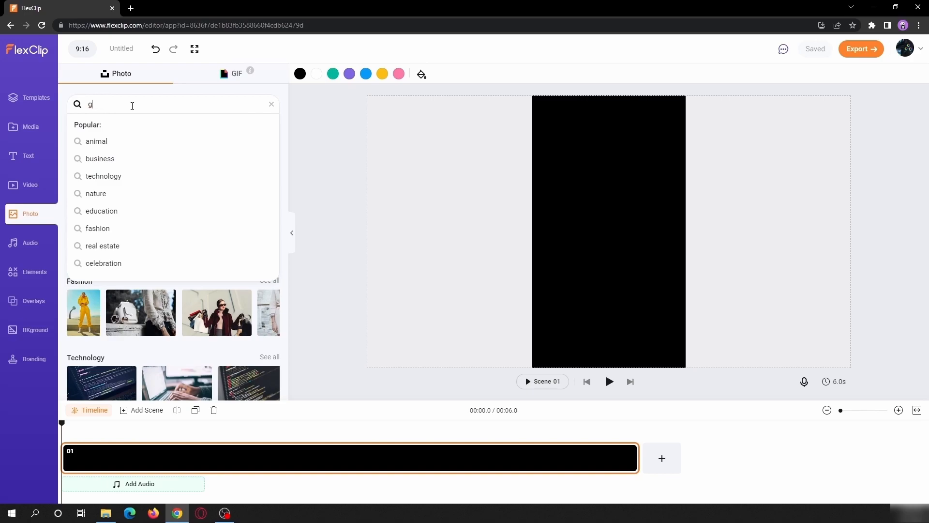
{"action": "type", "text": "zrl"}
{"action": "key", "text": "Return"}
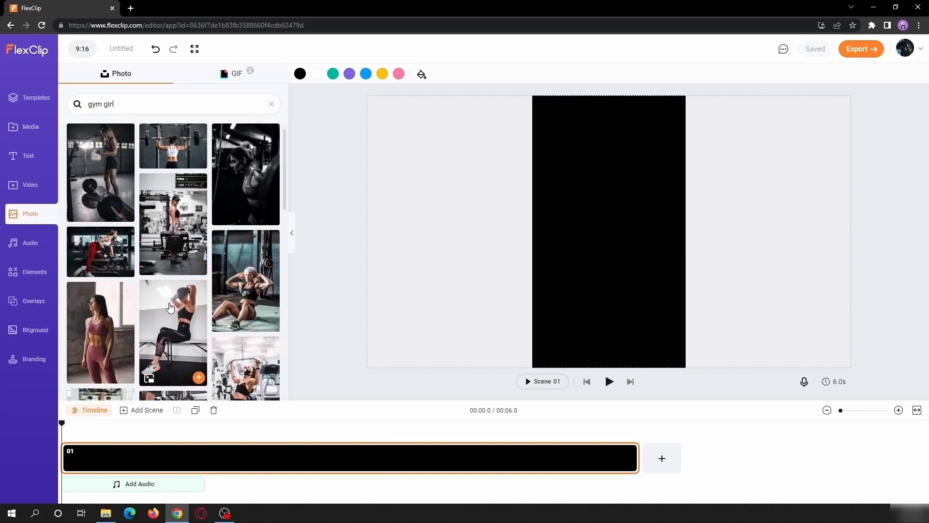
{"action": "scroll", "coordinate": [157, 278], "scroll_direction": "down", "scroll_amount": 5}
{"action": "scroll", "coordinate": [156, 277], "scroll_direction": "down", "scroll_amount": 10}
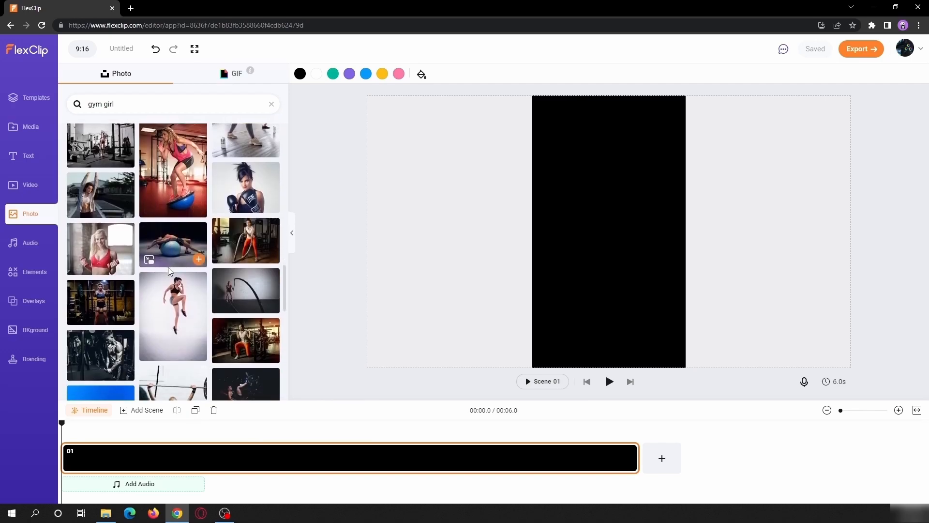
{"action": "scroll", "coordinate": [169, 272], "scroll_direction": "down", "scroll_amount": 8}
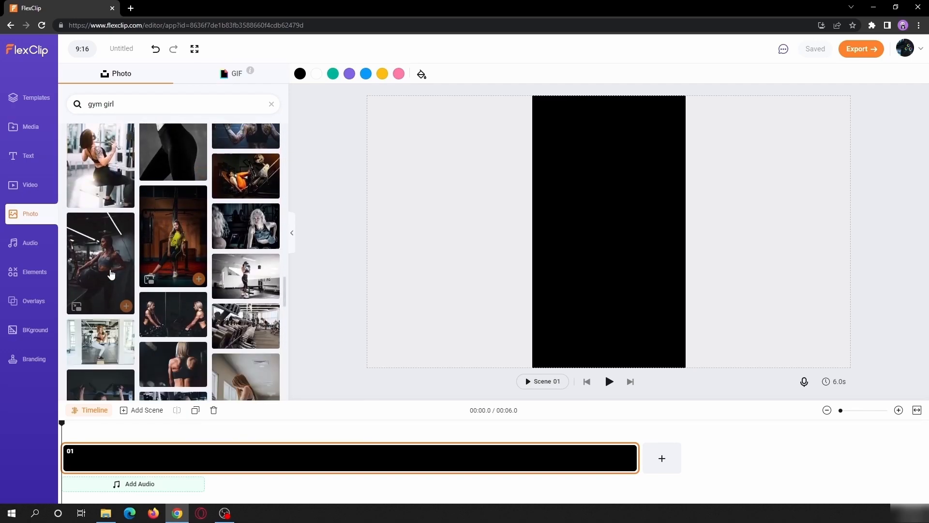
Add the photo of the woman with the ball as a layer, shrink it, and delete the layer.
{"action": "left_click", "coordinate": [78, 310]}
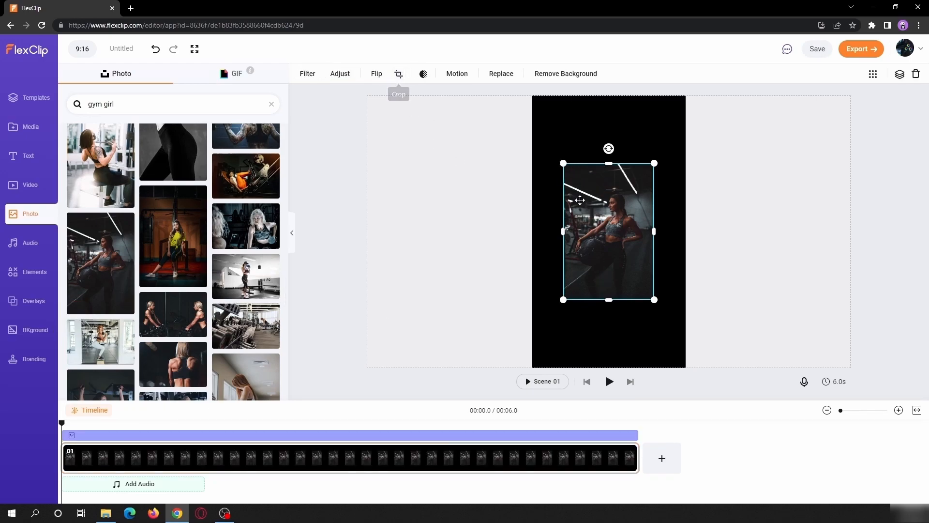
{"action": "mouse_move", "coordinate": [563, 163]}
{"action": "left_mouse_down"}
{"action": "mouse_move", "coordinate": [600, 188]}
{"action": "mouse_move", "coordinate": [502, 131]}
{"action": "mouse_move", "coordinate": [557, 180]}
{"action": "left_mouse_up"}
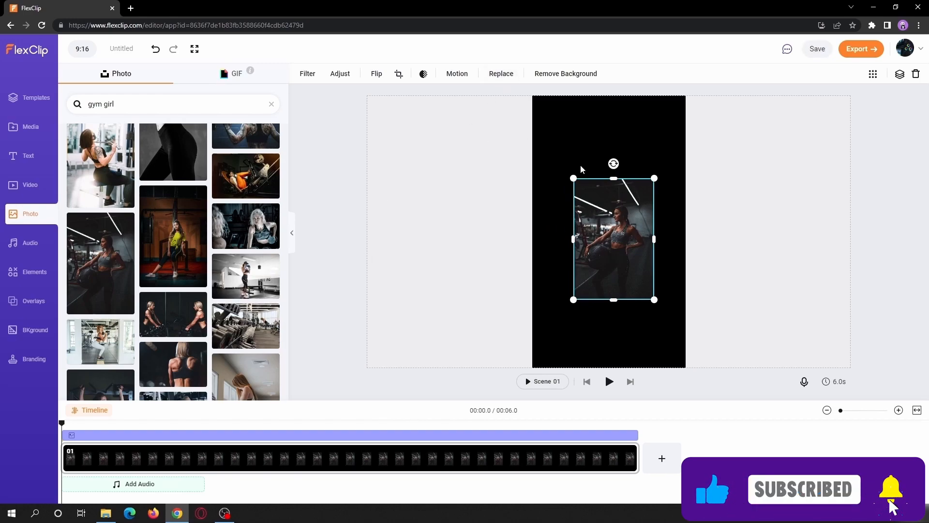
{"action": "left_click", "coordinate": [917, 76]}
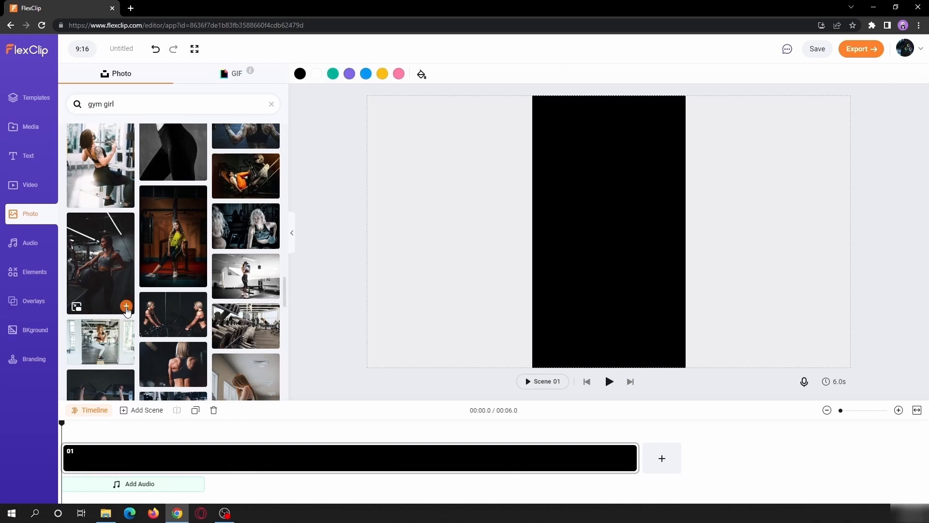
Add the photo of the woman with the ball to scene 01 as its full-frame background.
{"action": "left_click", "coordinate": [126, 307]}
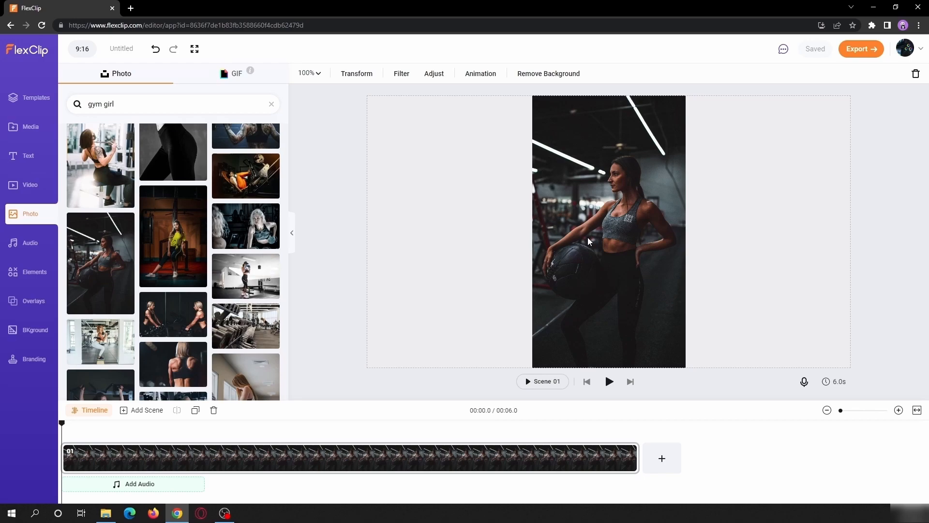
Add the same photo as a layer over the background, rotate it counterclockwise, and remove that layer.
{"action": "mouse_move", "coordinate": [77, 308]}
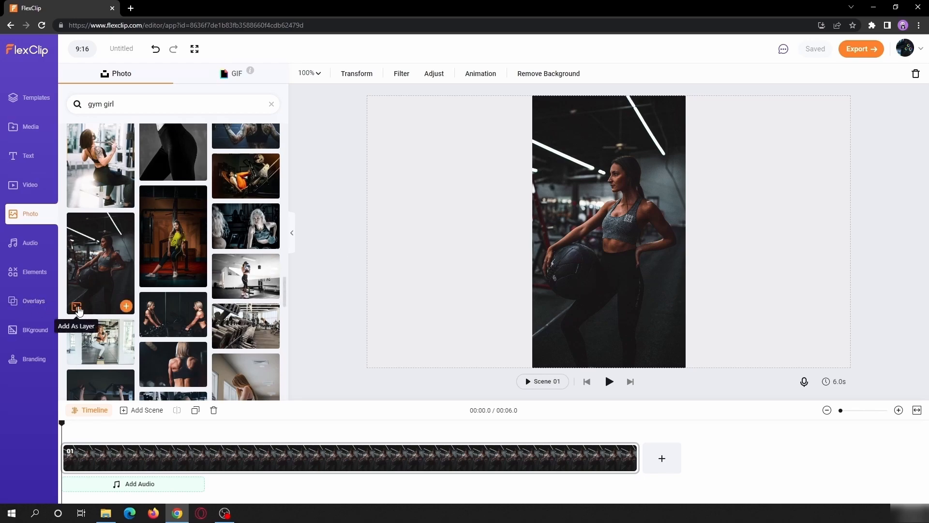
{"action": "left_click", "coordinate": [77, 308]}
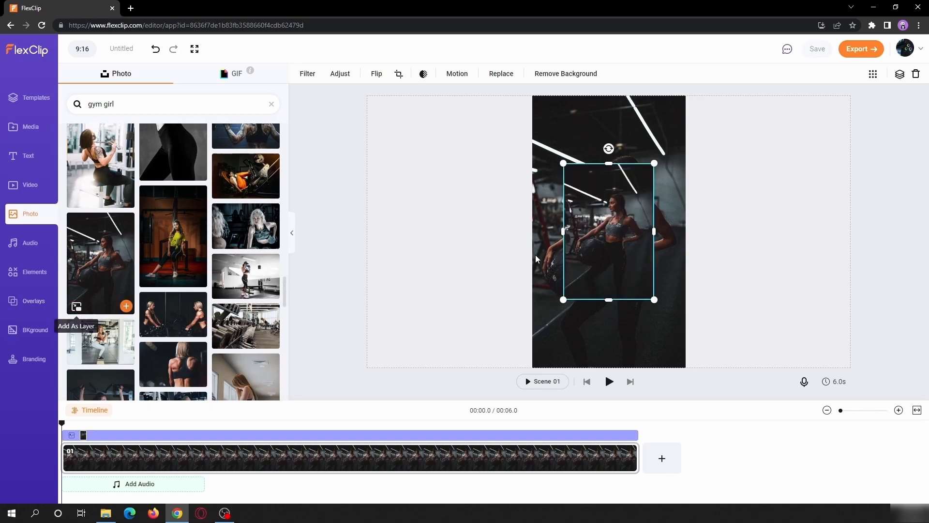
{"action": "left_click_drag", "start_coordinate": [606, 165], "coordinate": [586, 175]}
{"action": "left_click", "coordinate": [611, 172]}
{"action": "left_click", "coordinate": [610, 173]}
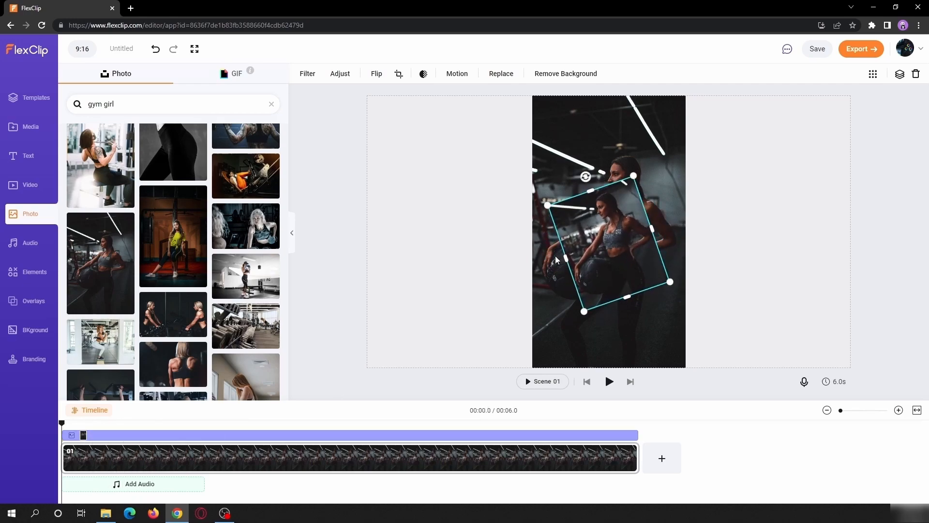
{"action": "left_click", "coordinate": [915, 74]}
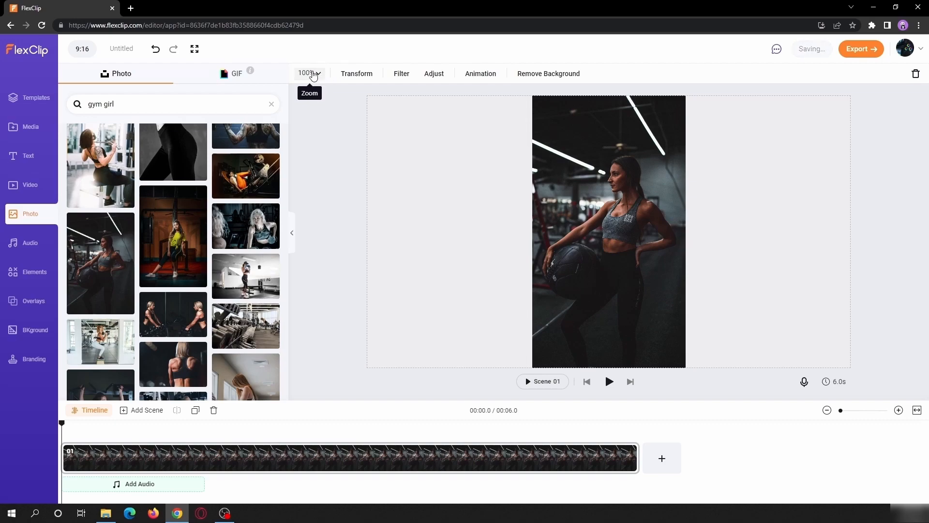
Scale the background photo with Fit, restore it with Fill, and confirm the zoom.
{"action": "left_click", "coordinate": [321, 75]}
{"action": "left_click_drag", "start_coordinate": [321, 77], "coordinate": [349, 79]}
{"action": "left_click", "coordinate": [427, 77]}
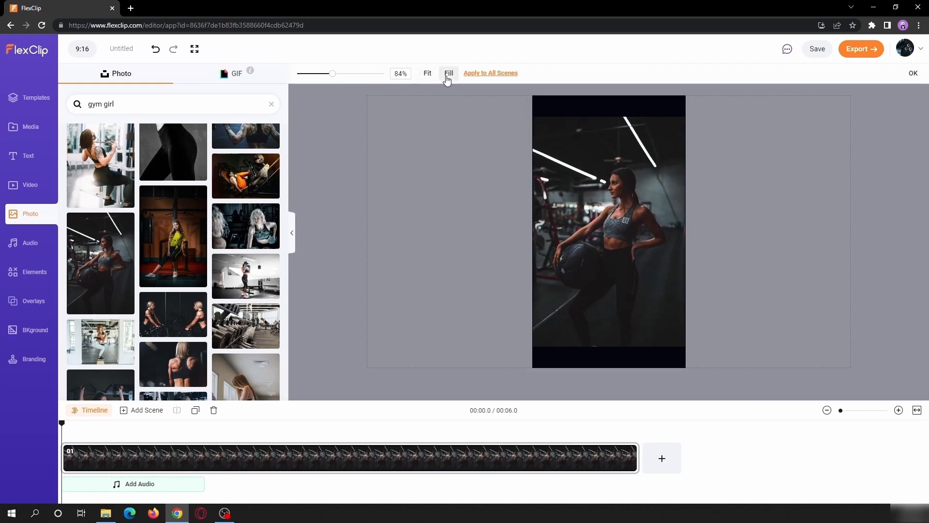
{"action": "left_click", "coordinate": [448, 75]}
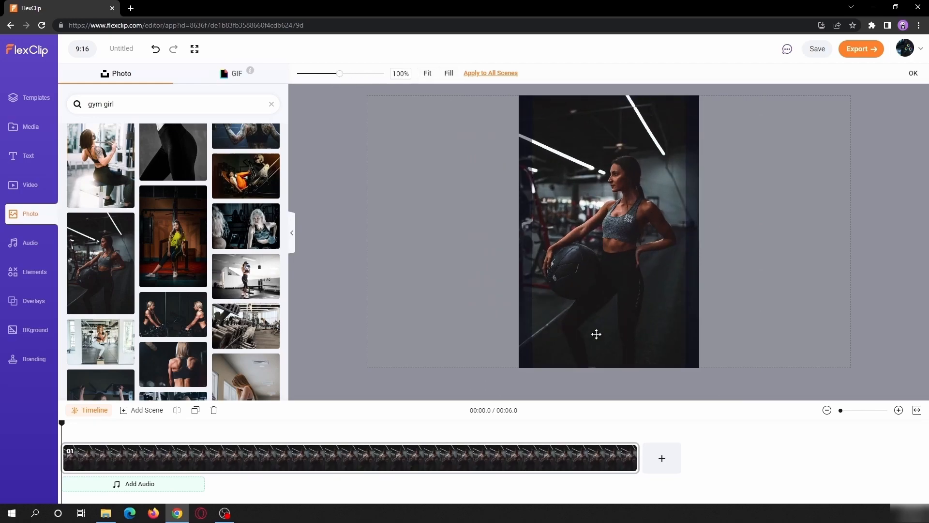
{"action": "left_click", "coordinate": [913, 73]}
Rotate the background photo left and back right, and flip it twice horizontally and twice vertically.
{"action": "left_click", "coordinate": [364, 80]}
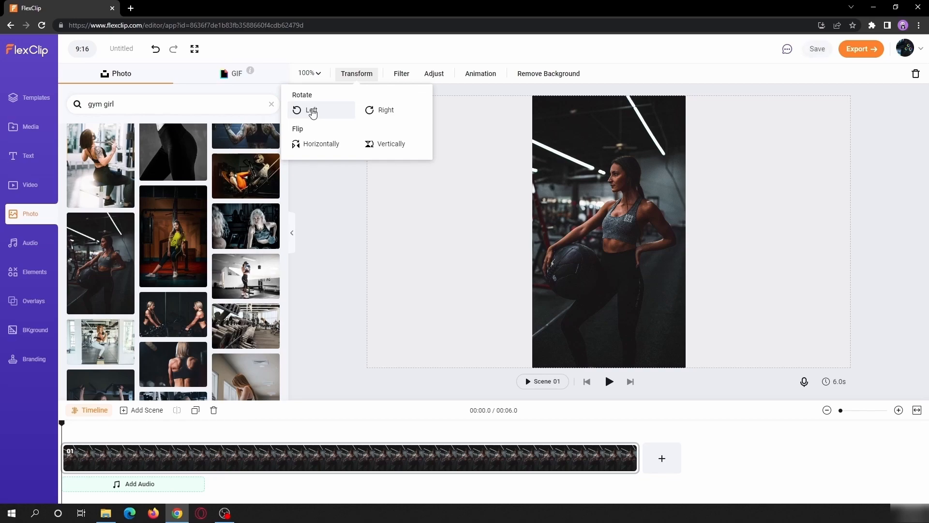
{"action": "left_click", "coordinate": [312, 113]}
{"action": "left_click", "coordinate": [383, 114]}
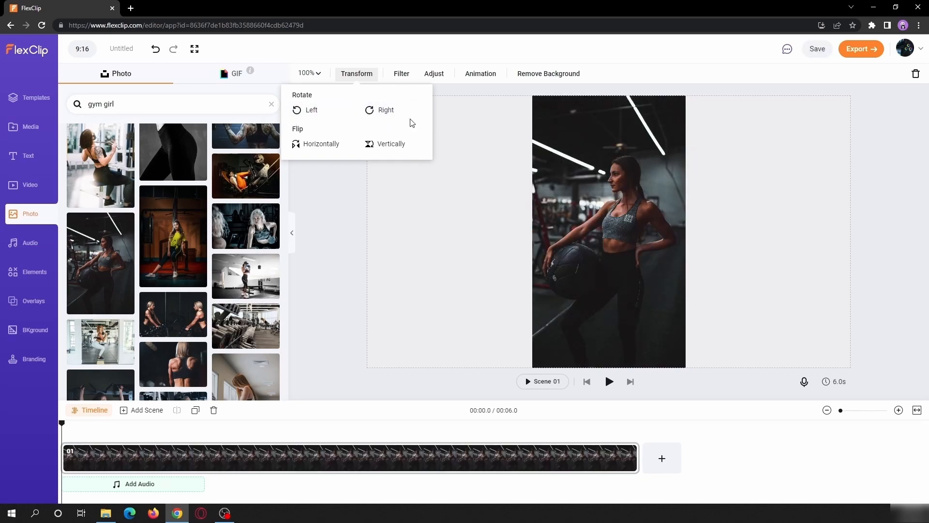
{"action": "left_click", "coordinate": [323, 144]}
{"action": "left_click", "coordinate": [323, 144]}
{"action": "left_click", "coordinate": [392, 143]}
{"action": "left_click", "coordinate": [392, 144]}
Try the Rise filter on the background photo, reset the filter to None, and open the color adjustments.
{"action": "left_click", "coordinate": [406, 81]}
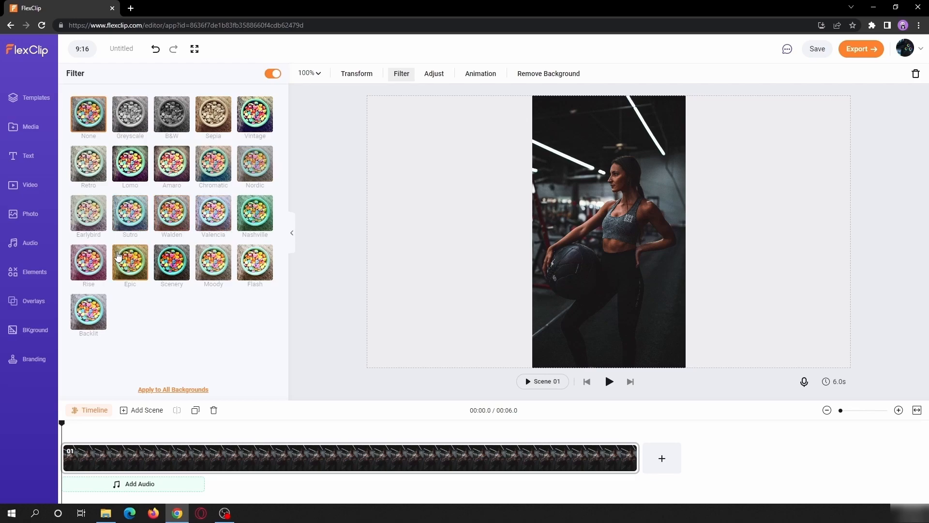
{"action": "left_click", "coordinate": [118, 262]}
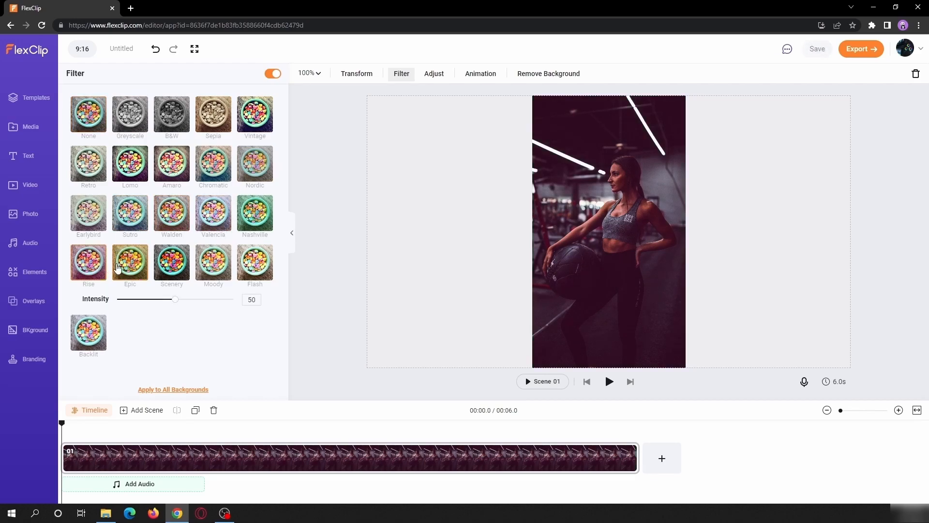
{"action": "left_click", "coordinate": [95, 115]}
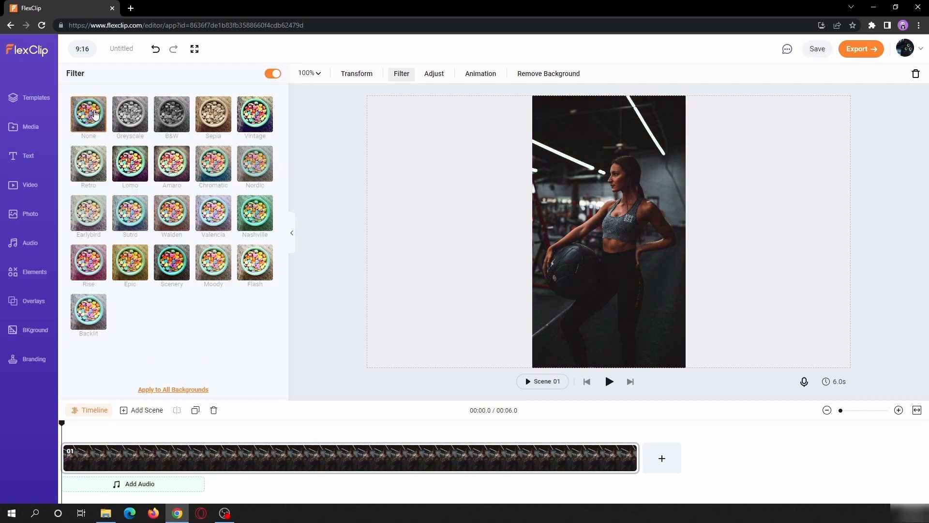
{"action": "left_click", "coordinate": [434, 73]}
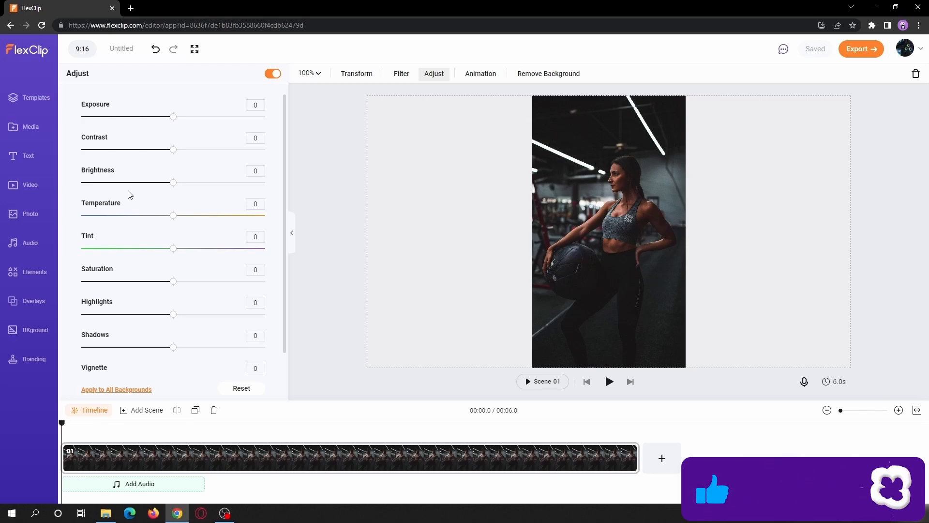
Apply the Zoom In animation to the background photo and preview part of scene 01.
{"action": "left_click", "coordinate": [486, 75]}
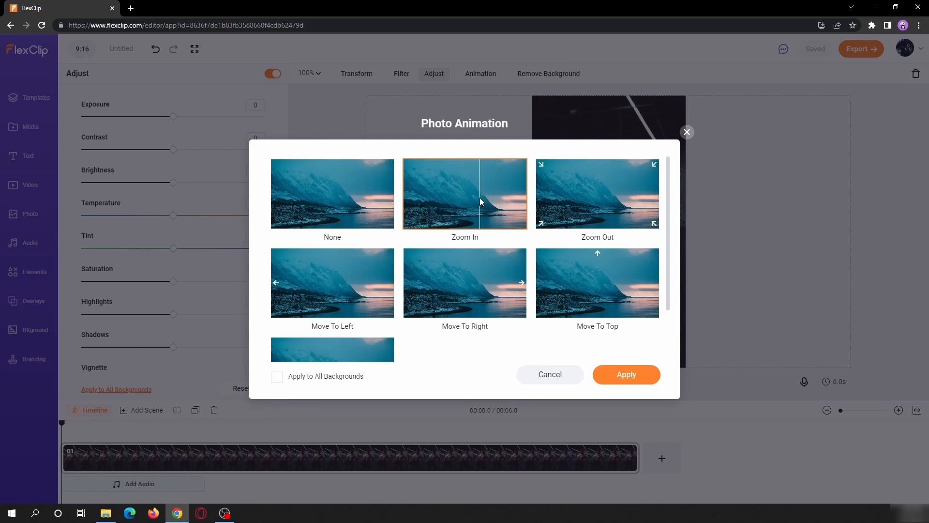
{"action": "left_click", "coordinate": [622, 376]}
{"action": "left_click", "coordinate": [538, 382]}
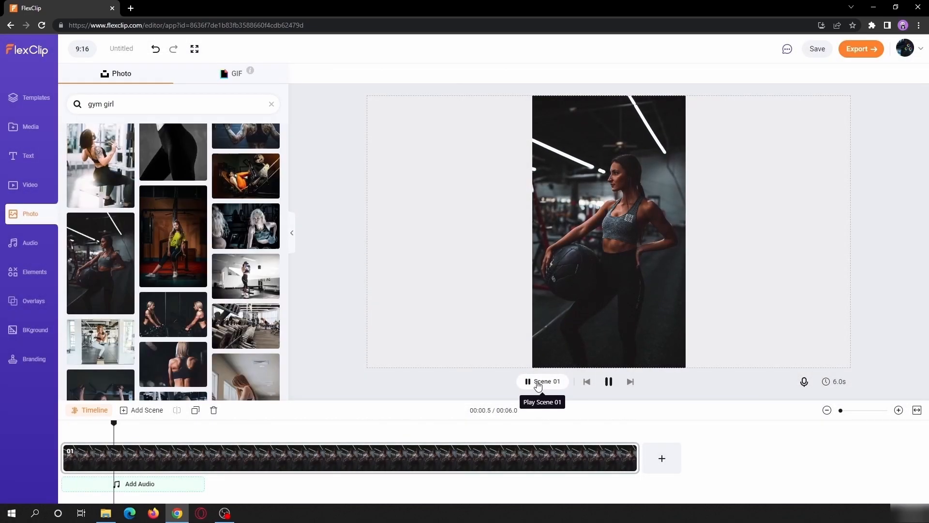
{"action": "left_click", "coordinate": [469, 158]}
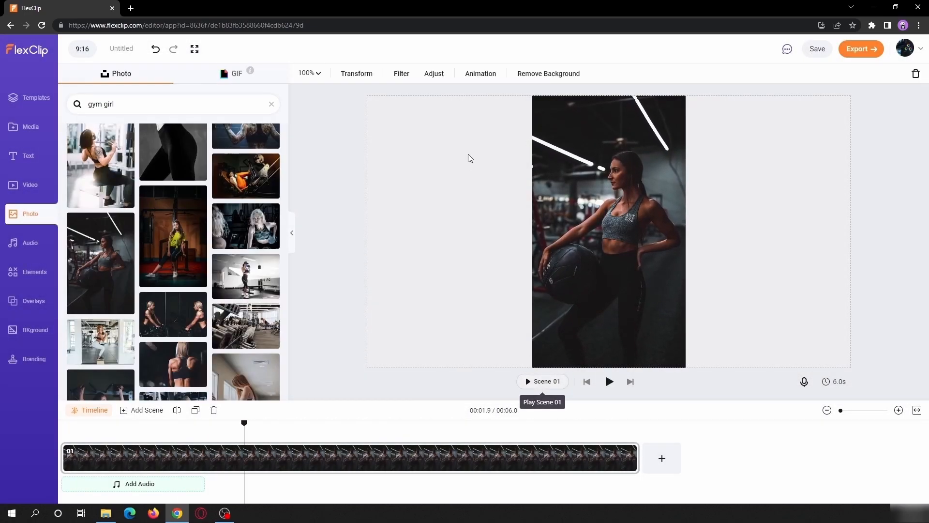
Replace the background photo's animation with Zoom Out and preview scene 01.
{"action": "left_click", "coordinate": [480, 73]}
{"action": "left_click", "coordinate": [539, 222]}
{"action": "left_click", "coordinate": [622, 375]}
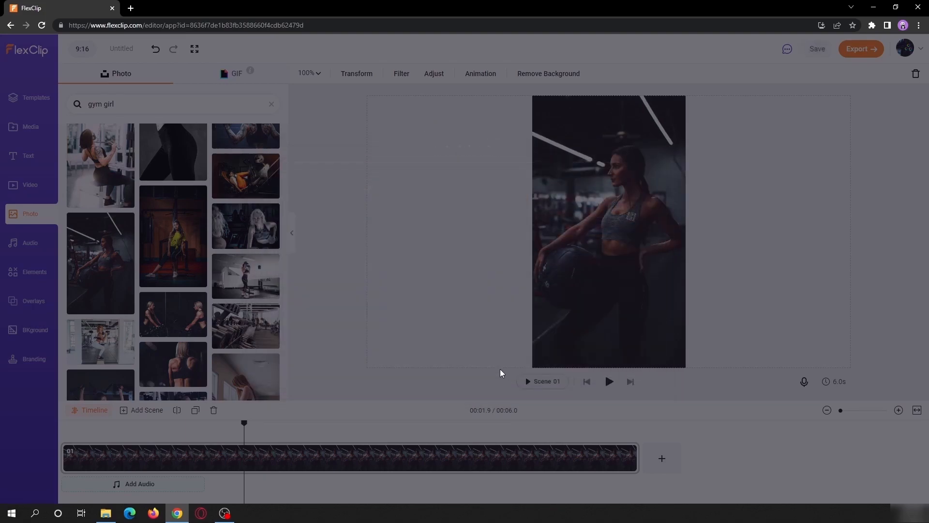
{"action": "left_click", "coordinate": [539, 382]}
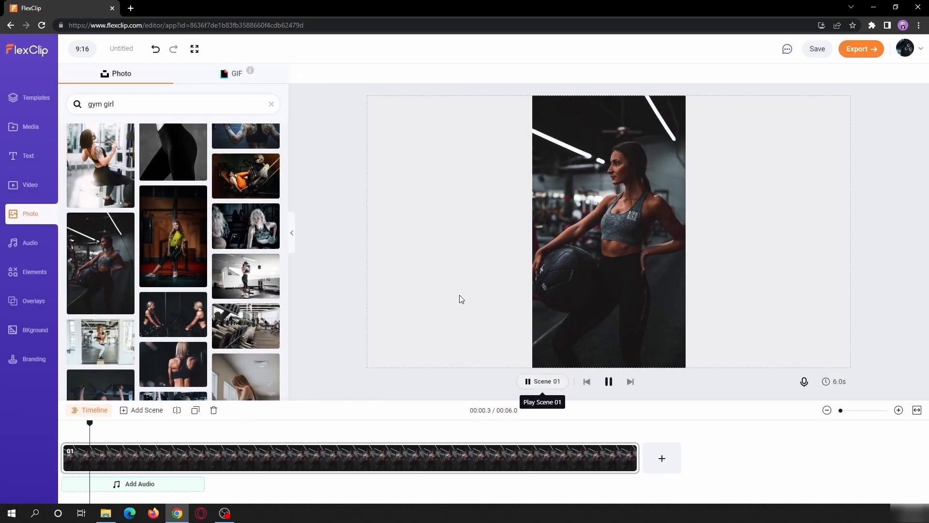
{"action": "left_click", "coordinate": [542, 382]}
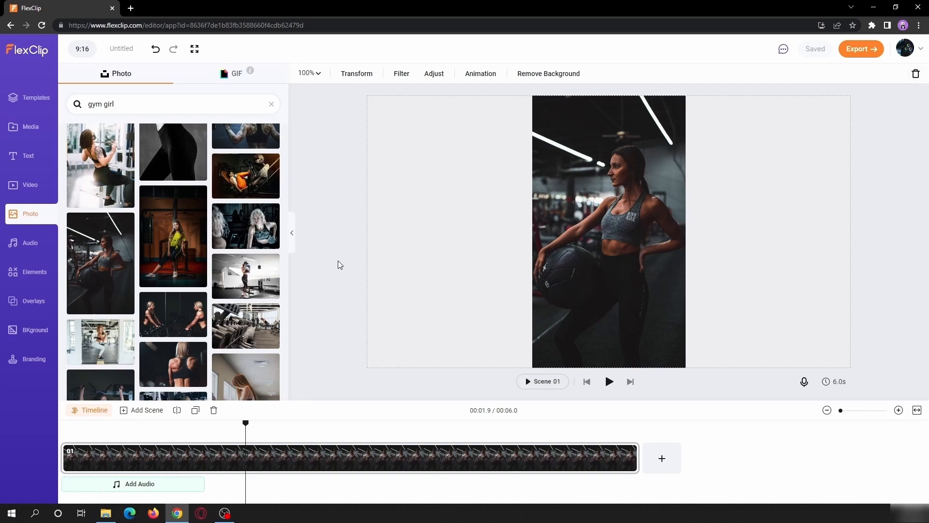
Add the blue square shape from the elements with the playhead at the scene start, and recolor it orange.
{"action": "left_click", "coordinate": [30, 129]}
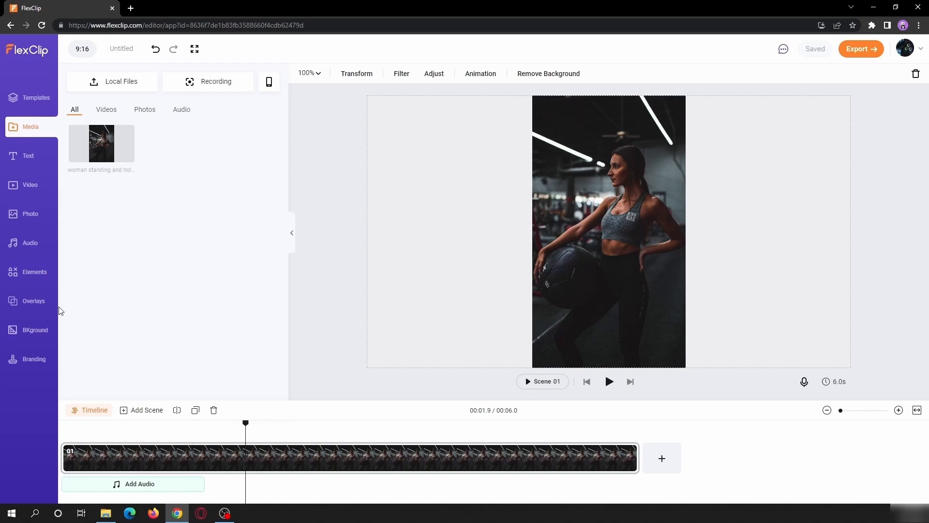
{"action": "left_click", "coordinate": [33, 276]}
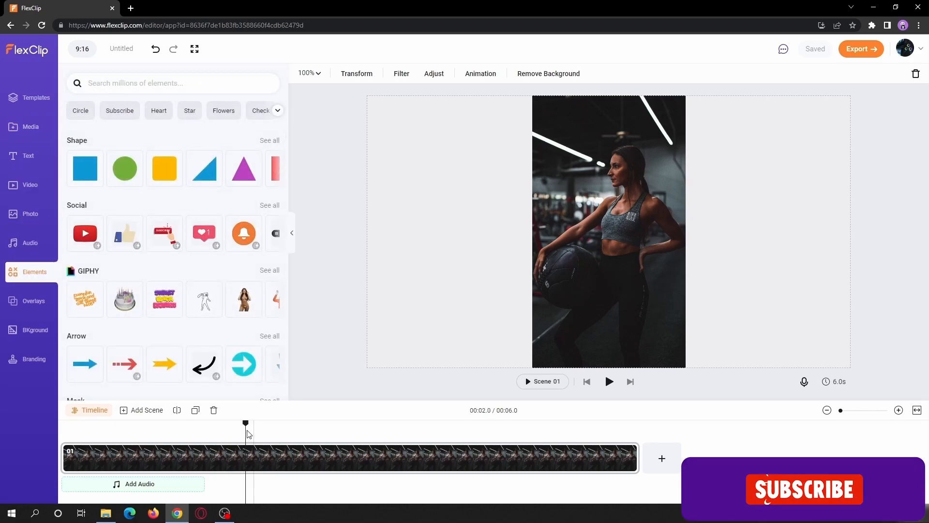
{"action": "left_click_drag", "start_coordinate": [246, 423], "coordinate": [64, 429]}
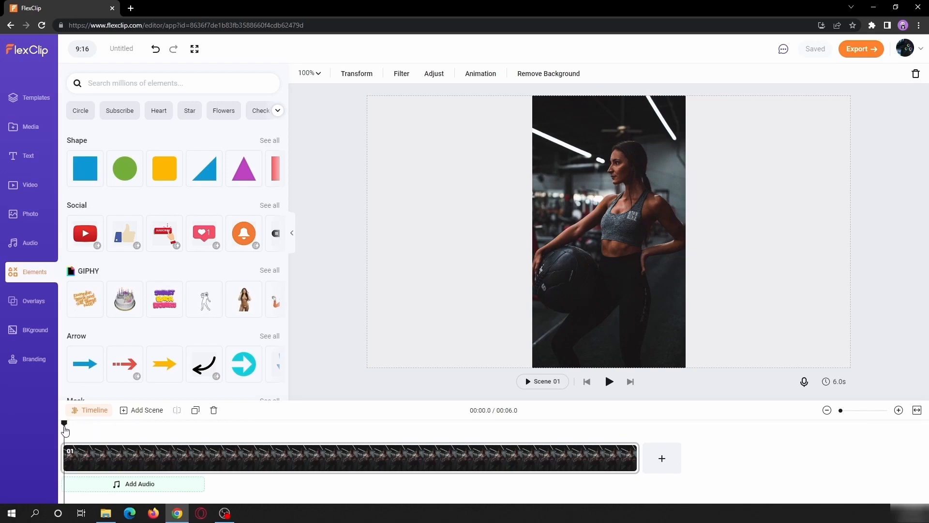
{"action": "left_click", "coordinate": [85, 173]}
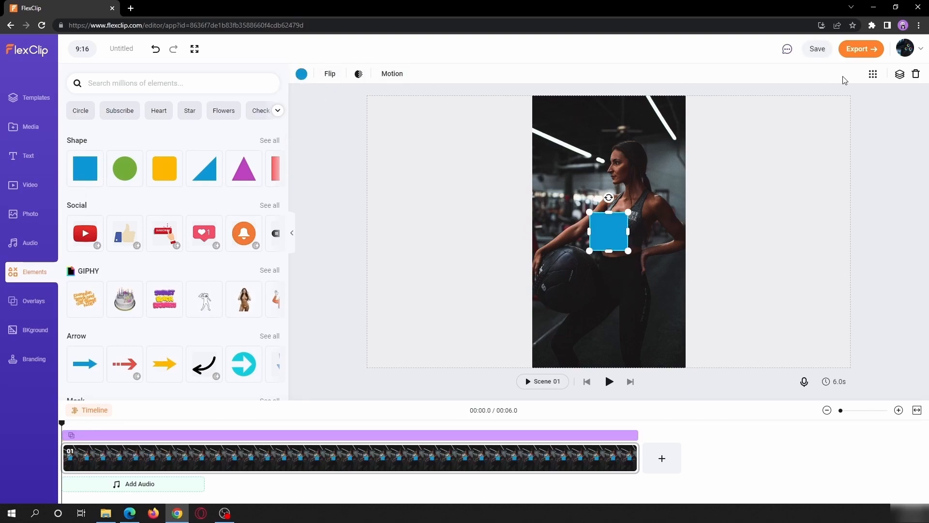
{"action": "left_click", "coordinate": [301, 77]}
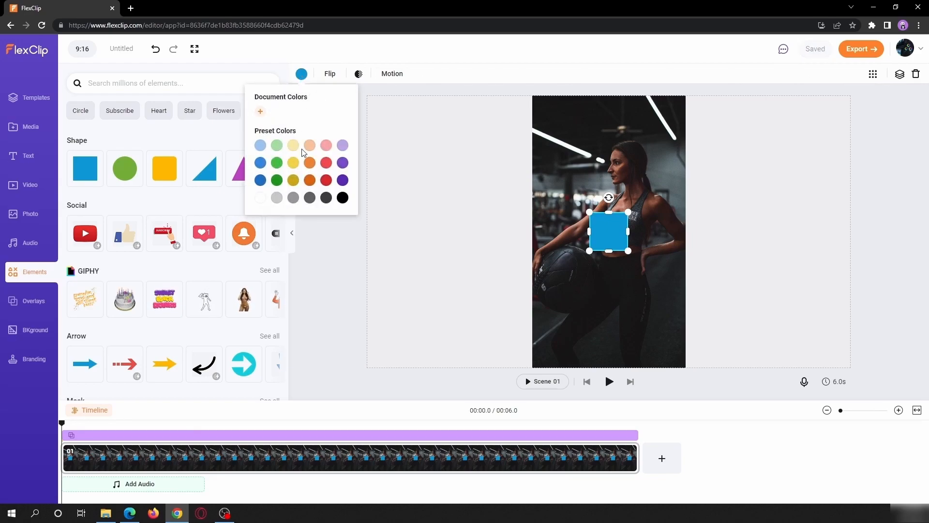
{"action": "left_click", "coordinate": [310, 164]}
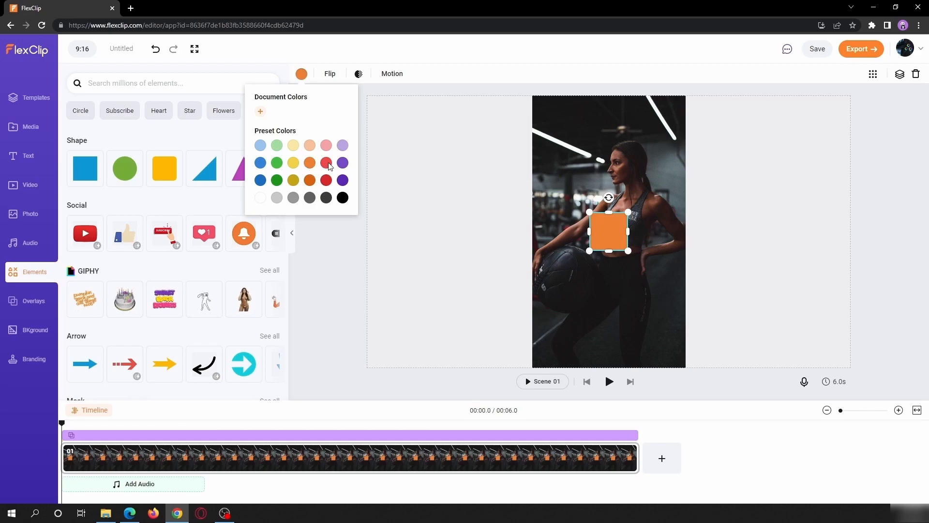
Flip the orange square horizontally and leave its opacity at 100%.
{"action": "left_click", "coordinate": [333, 77]}
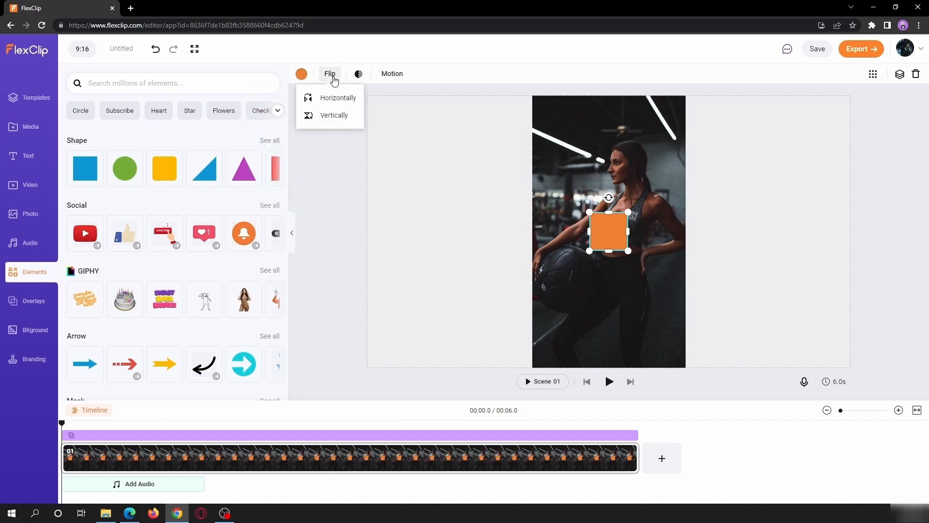
{"action": "left_click", "coordinate": [336, 100]}
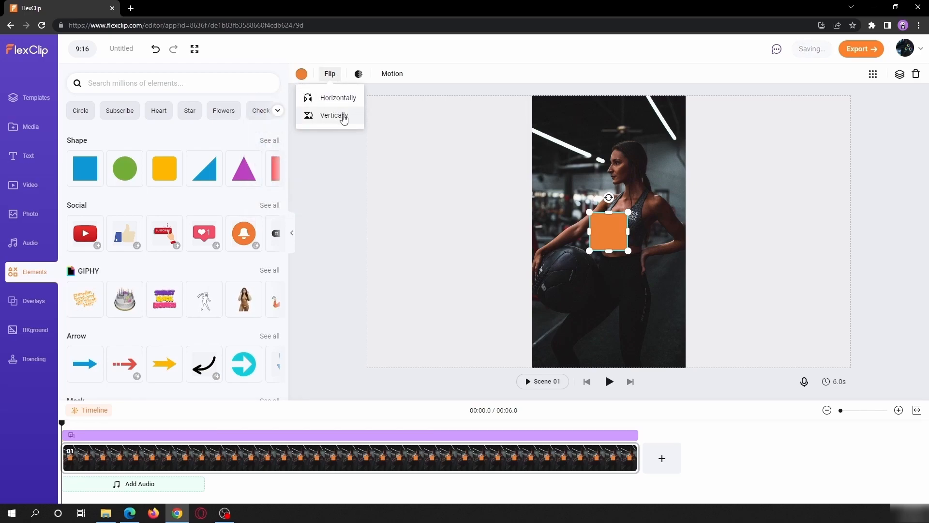
{"action": "left_click", "coordinate": [358, 77]}
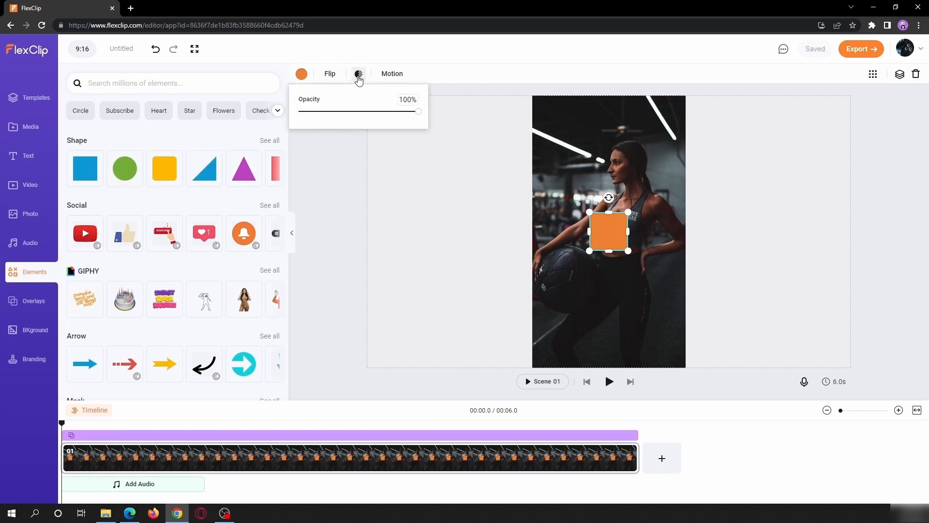
{"action": "mouse_move", "coordinate": [418, 111]}
{"action": "left_mouse_down"}
{"action": "mouse_move", "coordinate": [332, 117]}
{"action": "mouse_move", "coordinate": [425, 117]}
{"action": "left_mouse_up"}
Give the orange square the Wipe motion preset, with both its entrance and exit wiping to the right.
{"action": "left_click", "coordinate": [394, 75]}
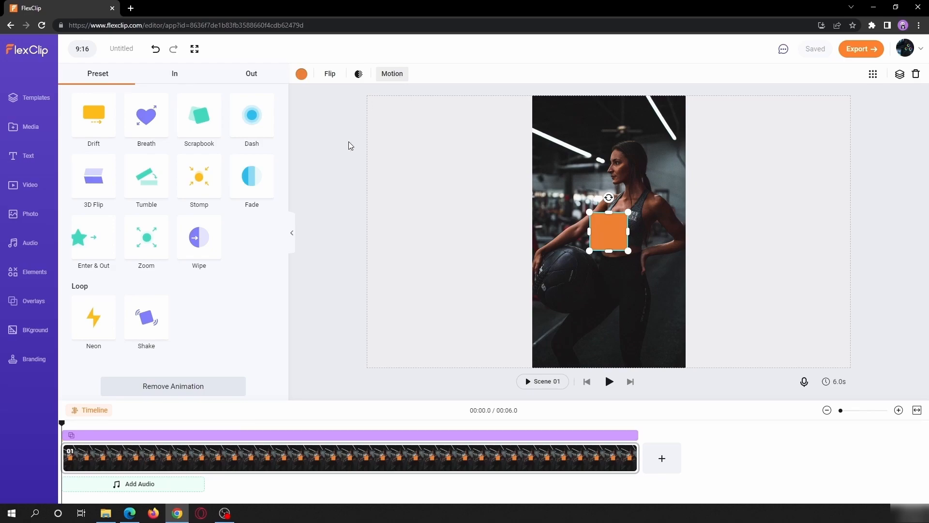
{"action": "left_click", "coordinate": [194, 248]}
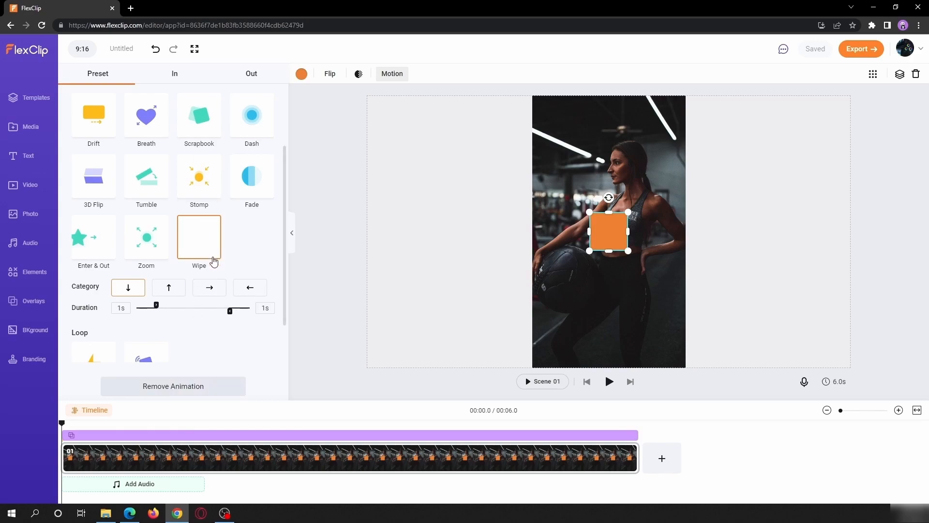
{"action": "left_click", "coordinate": [211, 289]}
{"action": "left_click", "coordinate": [174, 74]}
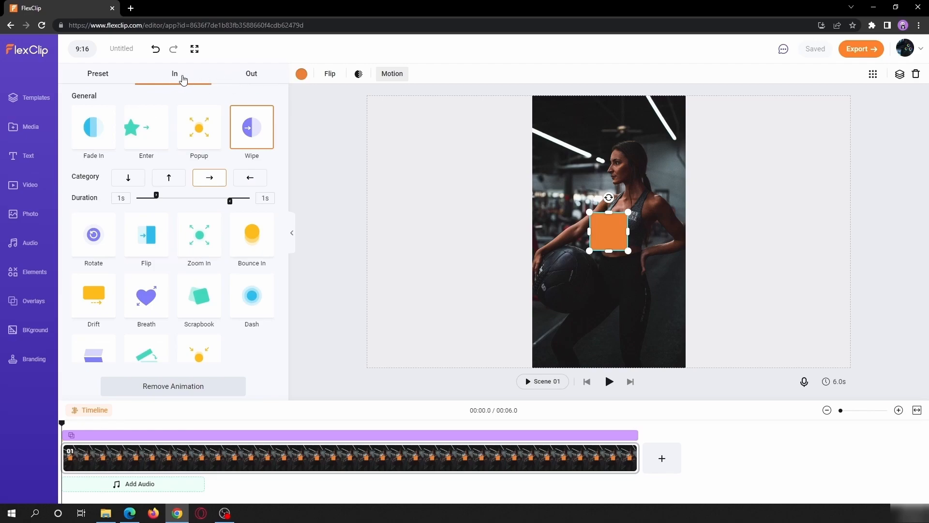
{"action": "left_click", "coordinate": [250, 75]}
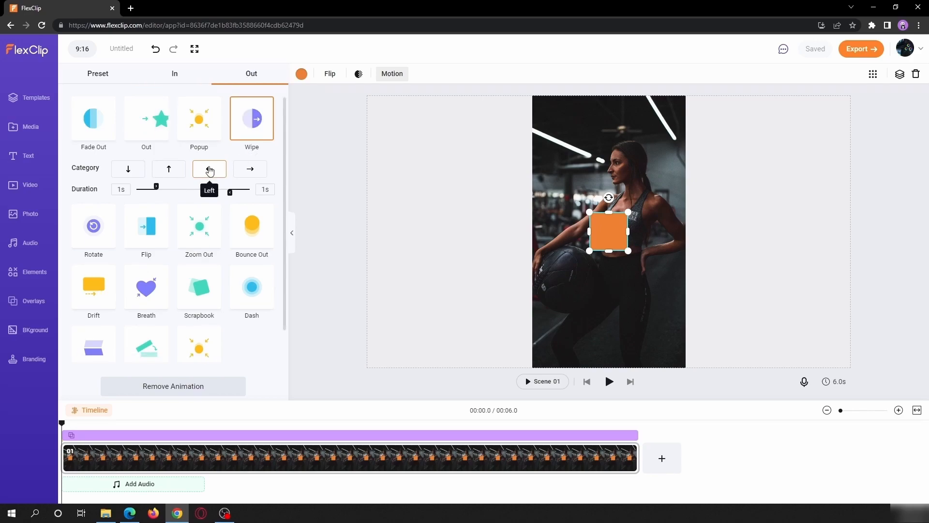
{"action": "left_click", "coordinate": [255, 170]}
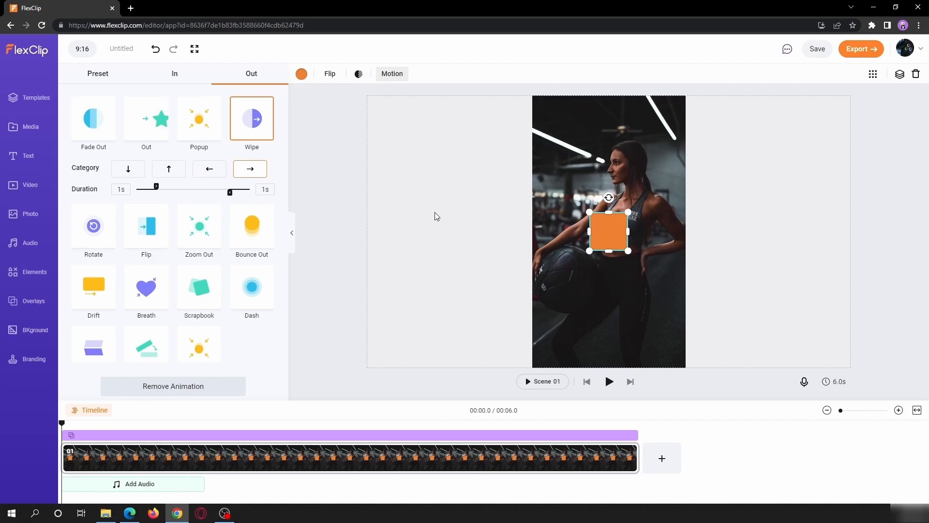
Align the orange square to the frame's top center, its top-left corner, and back to the center.
{"action": "left_click", "coordinate": [874, 75]}
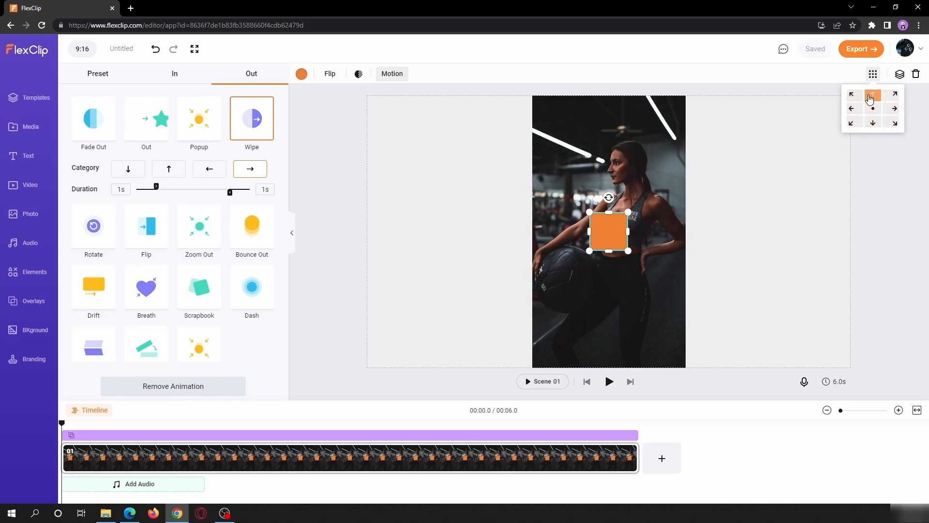
{"action": "left_click", "coordinate": [875, 96]}
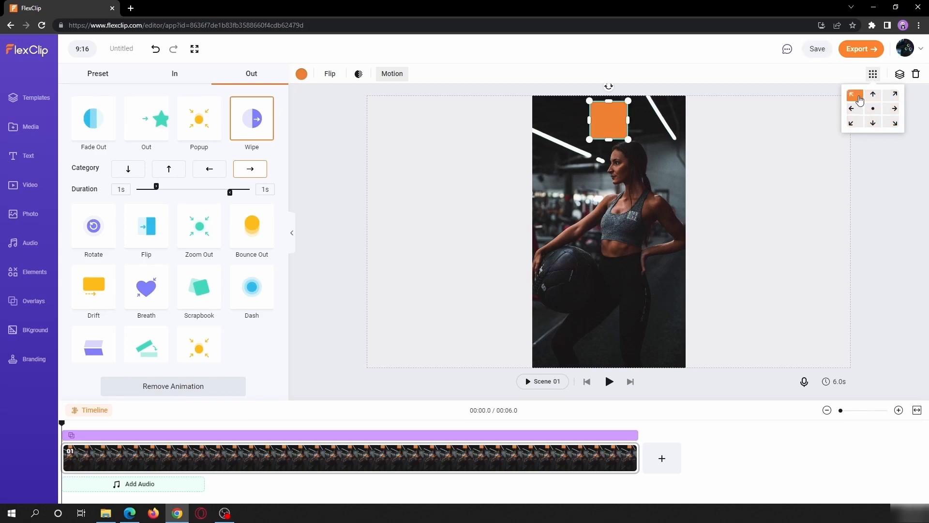
{"action": "left_click", "coordinate": [852, 94]}
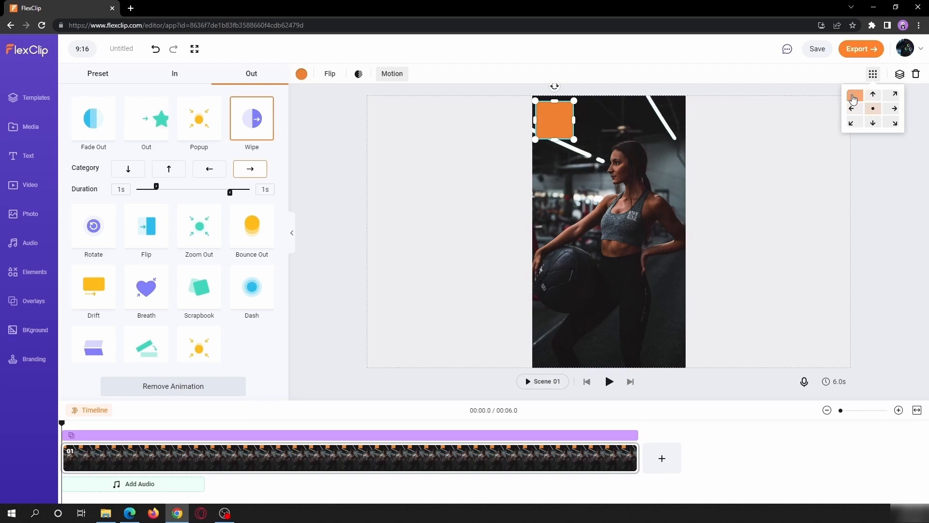
{"action": "left_click", "coordinate": [873, 112]}
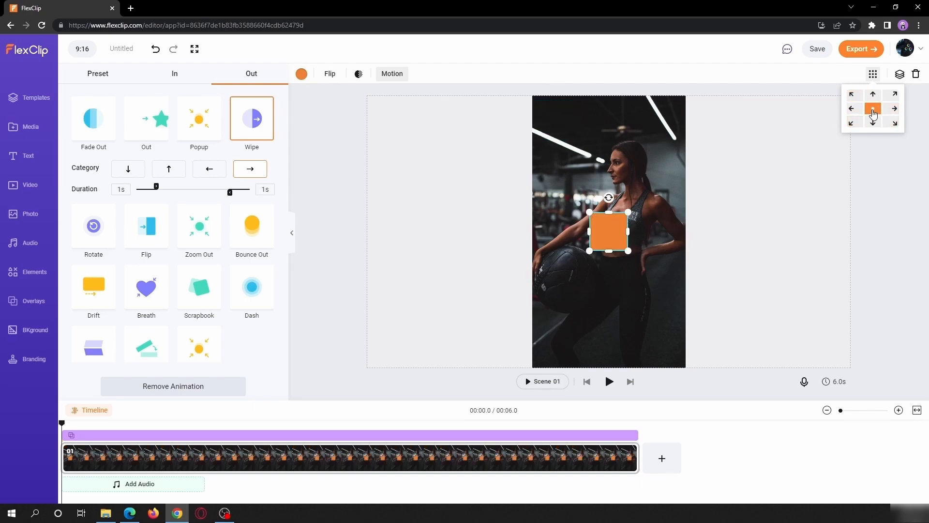
Add the green circle shape over the orange square and send the circle one layer backward.
{"action": "mouse_move", "coordinate": [896, 80]}
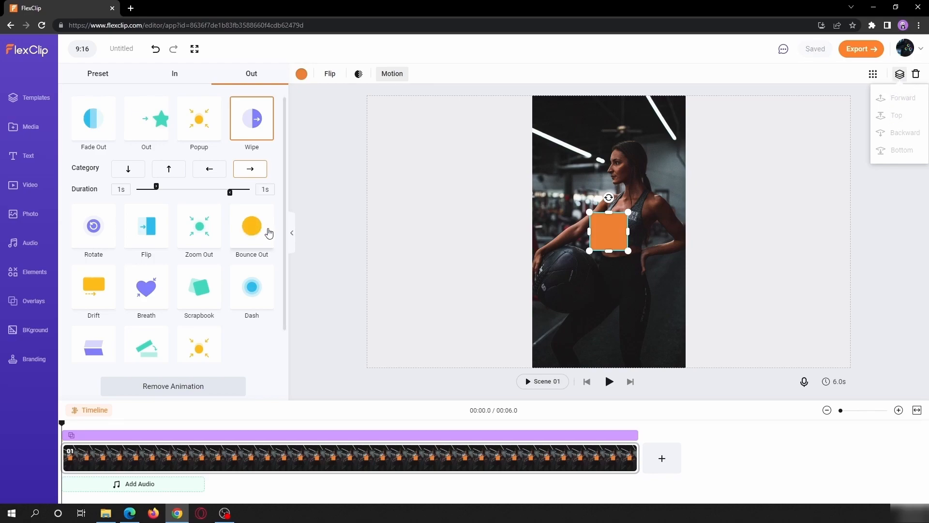
{"action": "left_click", "coordinate": [27, 274]}
{"action": "left_click", "coordinate": [125, 170]}
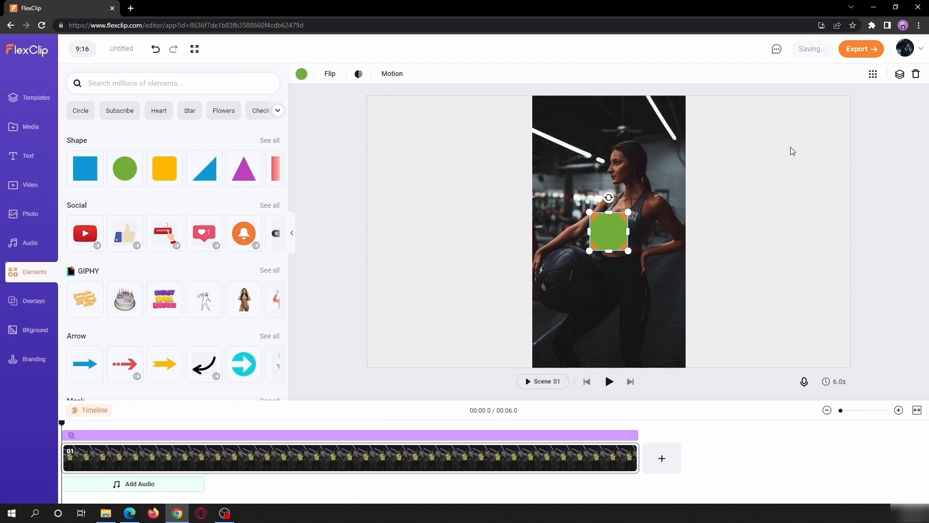
{"action": "left_click", "coordinate": [899, 74]}
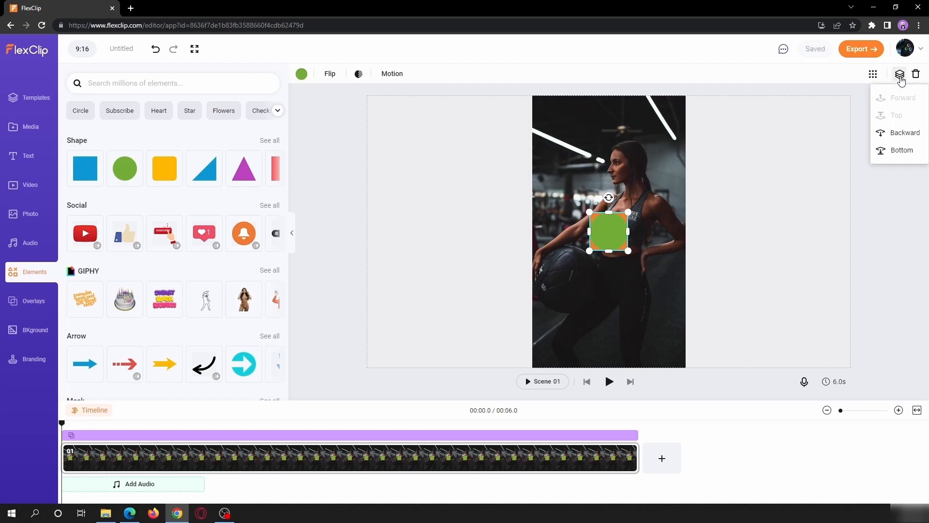
{"action": "left_click", "coordinate": [903, 133]}
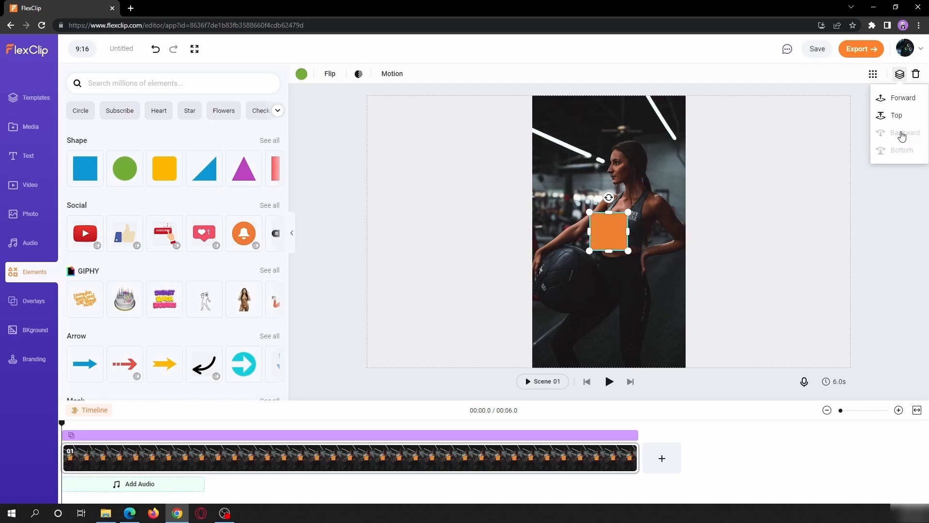
Send the orange square one layer backward behind the green circle, and delete the circle.
{"action": "mouse_move", "coordinate": [604, 226]}
{"action": "left_mouse_down"}
{"action": "mouse_move", "coordinate": [601, 196]}
{"action": "mouse_move", "coordinate": [581, 226]}
{"action": "mouse_move", "coordinate": [612, 226]}
{"action": "mouse_move", "coordinate": [604, 227]}
{"action": "left_mouse_up"}
{"action": "left_click", "coordinate": [901, 79]}
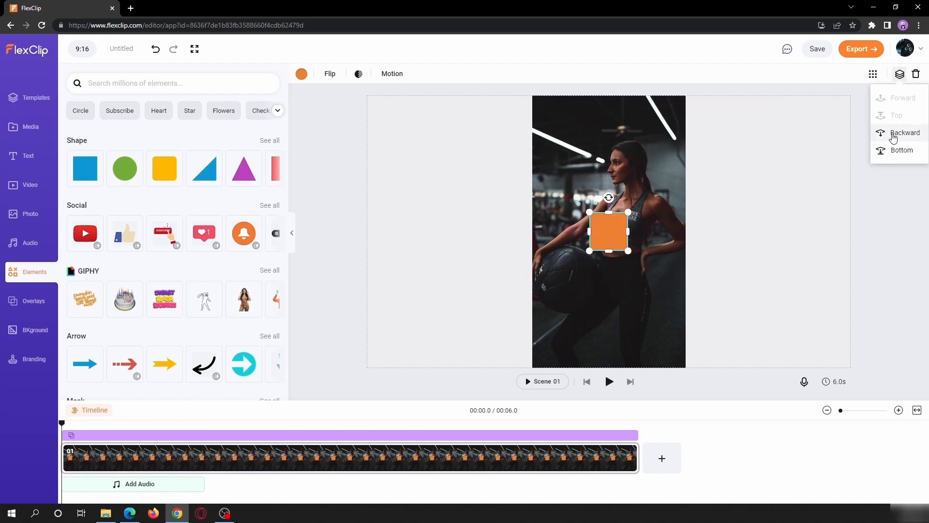
{"action": "left_click", "coordinate": [894, 137]}
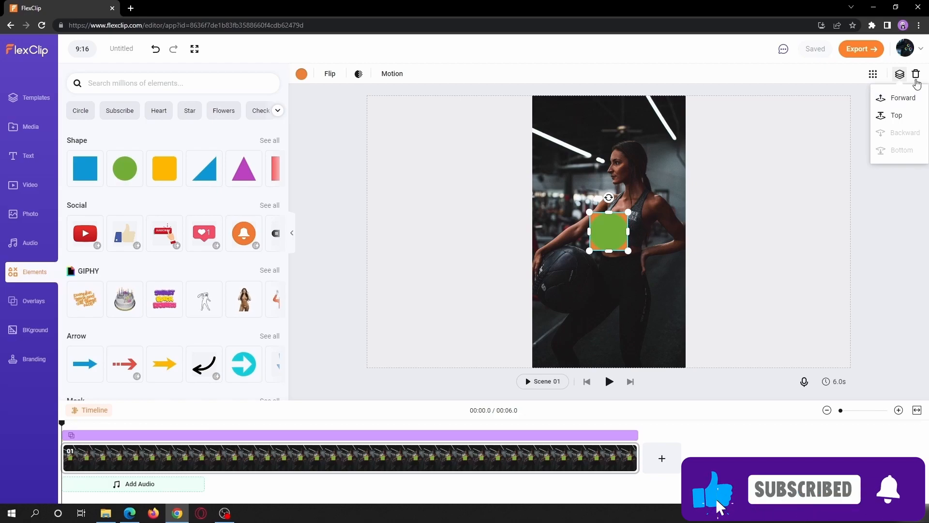
{"action": "left_click", "coordinate": [603, 233]}
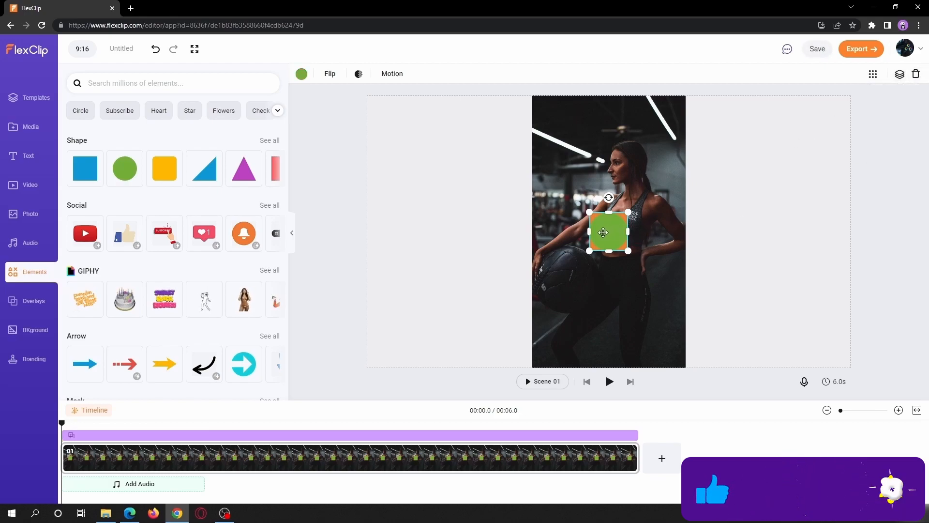
{"action": "left_click", "coordinate": [916, 74]}
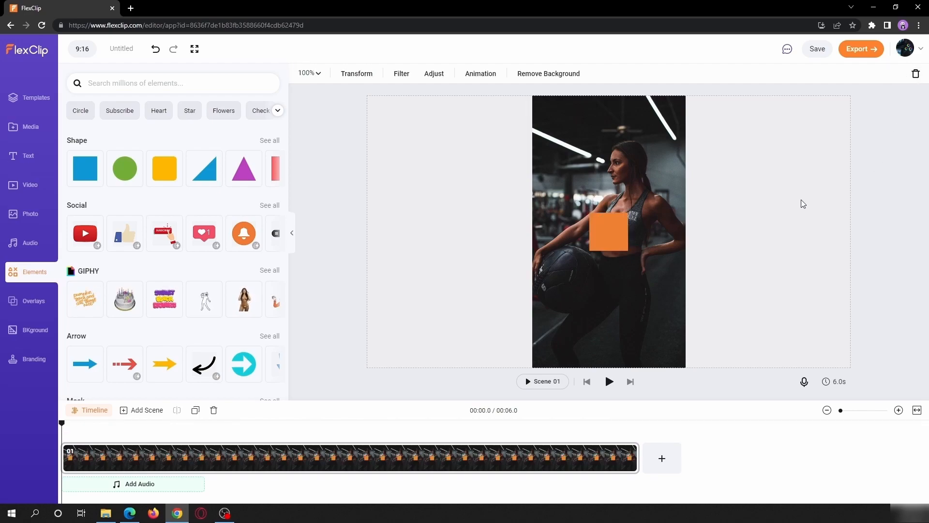
Tilt the orange square slightly counterclockwise, move it to the frame's top, and stretch it into a slanted band covering the full top edge.
{"action": "left_click", "coordinate": [602, 231]}
{"action": "left_click_drag", "start_coordinate": [634, 209], "coordinate": [609, 201]}
{"action": "left_click", "coordinate": [619, 218]}
{"action": "left_click_drag", "start_coordinate": [613, 236], "coordinate": [703, 105]}
{"action": "left_click_drag", "start_coordinate": [585, 123], "coordinate": [509, 132]}
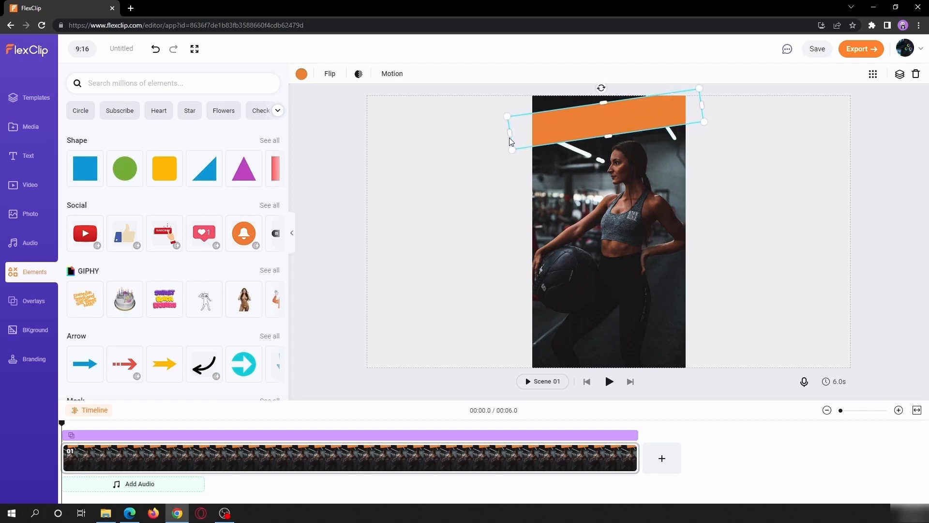
{"action": "left_click_drag", "start_coordinate": [602, 101], "coordinate": [598, 80]}
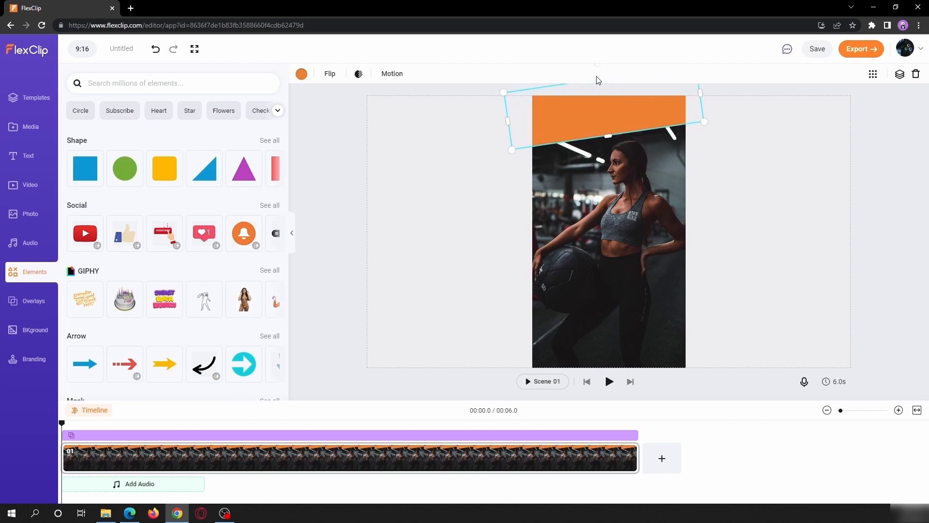
{"action": "left_click_drag", "start_coordinate": [608, 137], "coordinate": [607, 141]}
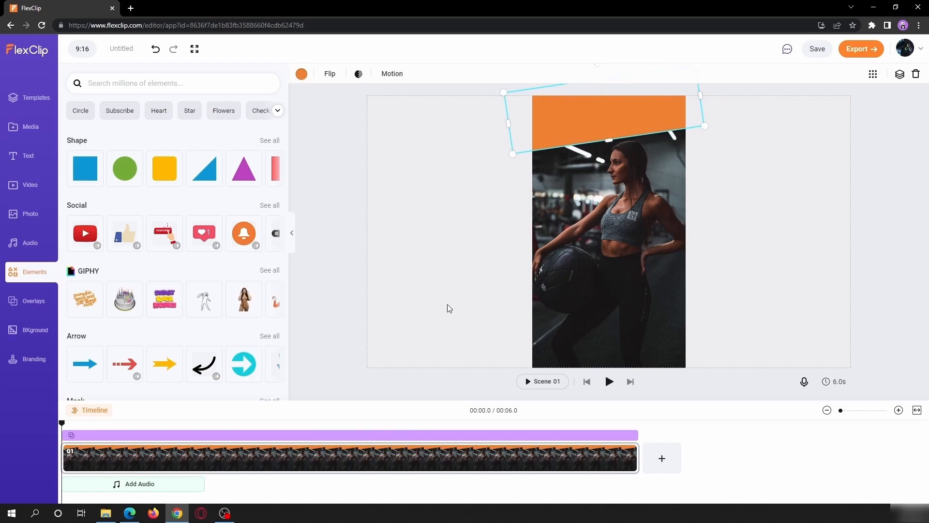
Play Scene 01 to preview the orange top band's wipe animation.
{"action": "left_click", "coordinate": [526, 382]}
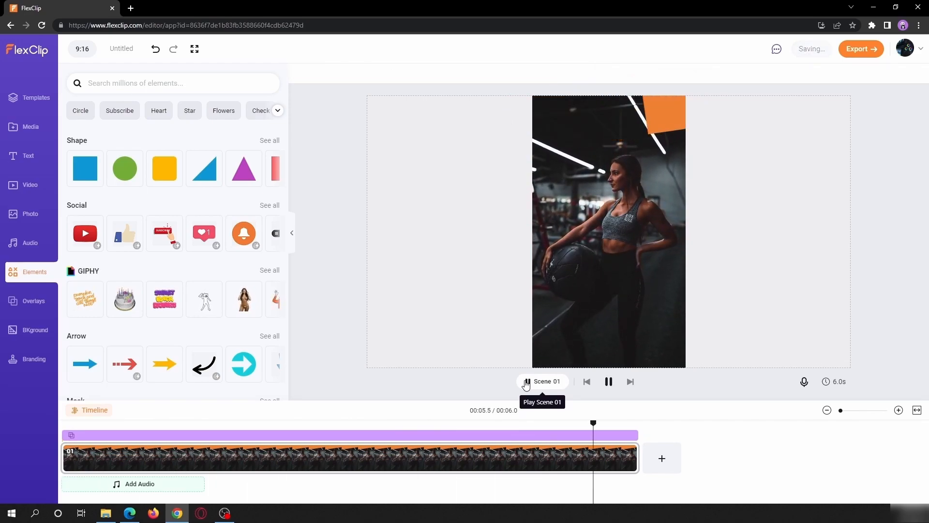
{"action": "left_click", "coordinate": [526, 382]}
{"action": "left_click", "coordinate": [527, 383]}
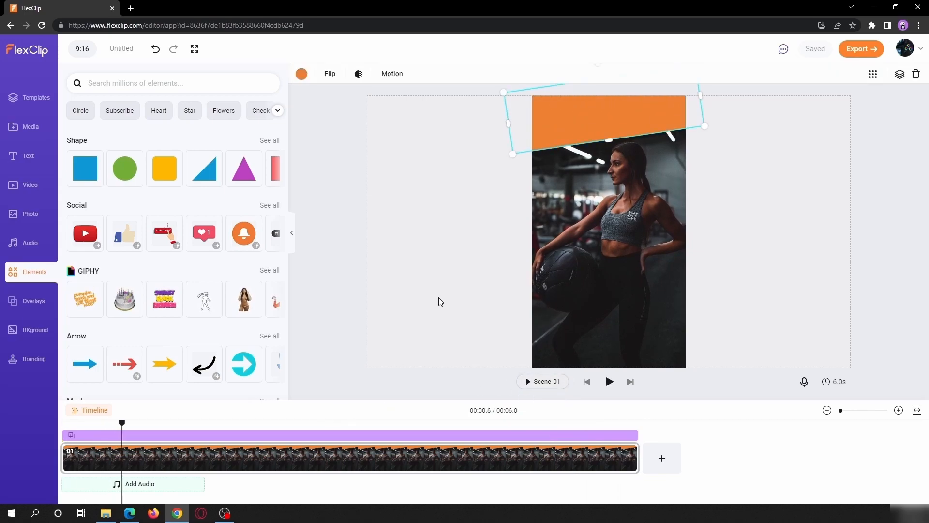
Duplicate the slanted orange top band with copy and paste, and check the scene's layers in the detailed timeline.
{"action": "right_click", "coordinate": [553, 124]}
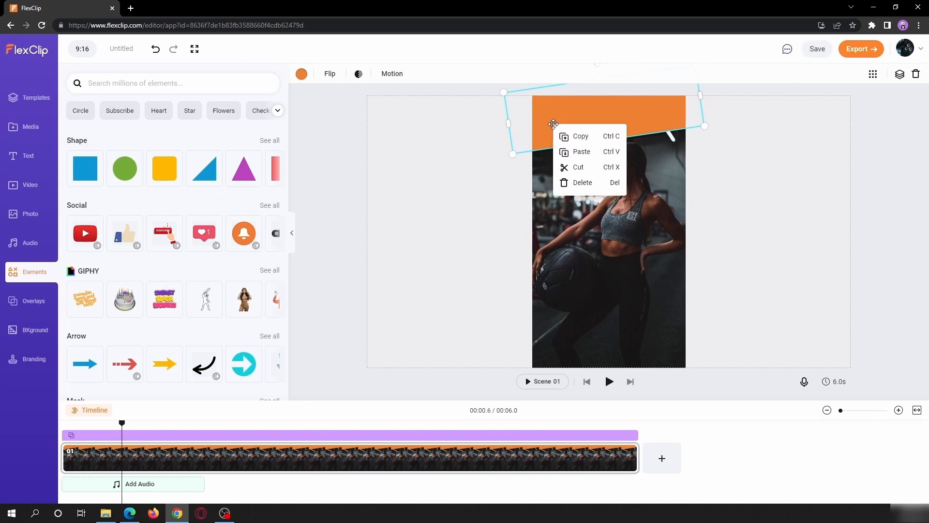
{"action": "left_click", "coordinate": [579, 138]}
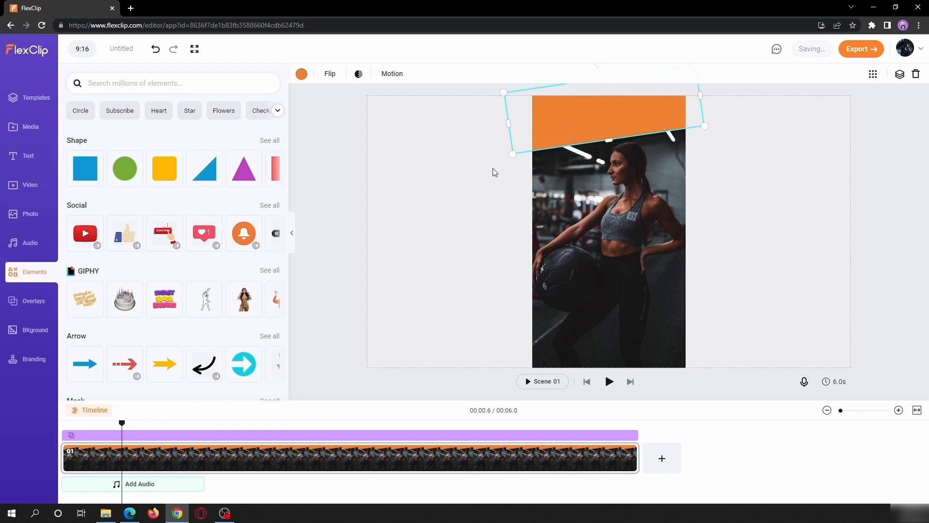
{"action": "right_click", "coordinate": [487, 278]}
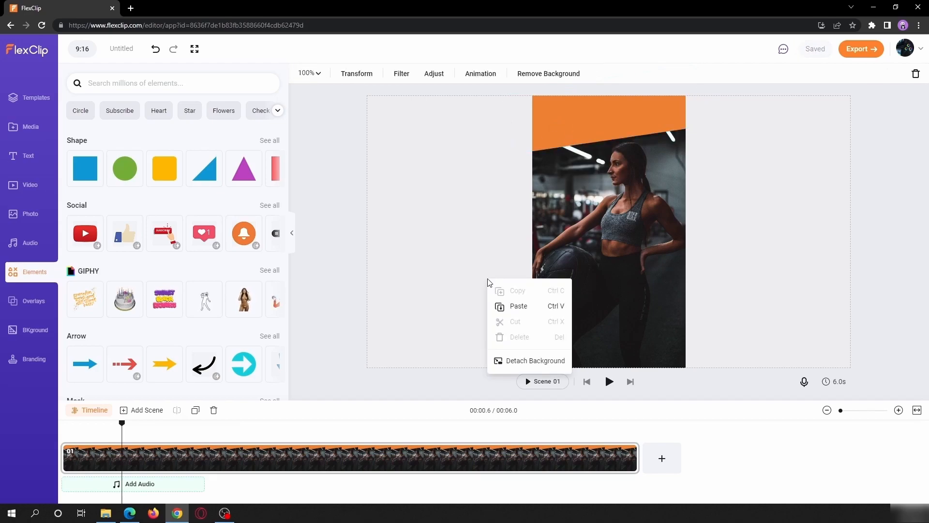
{"action": "left_click", "coordinate": [503, 306]}
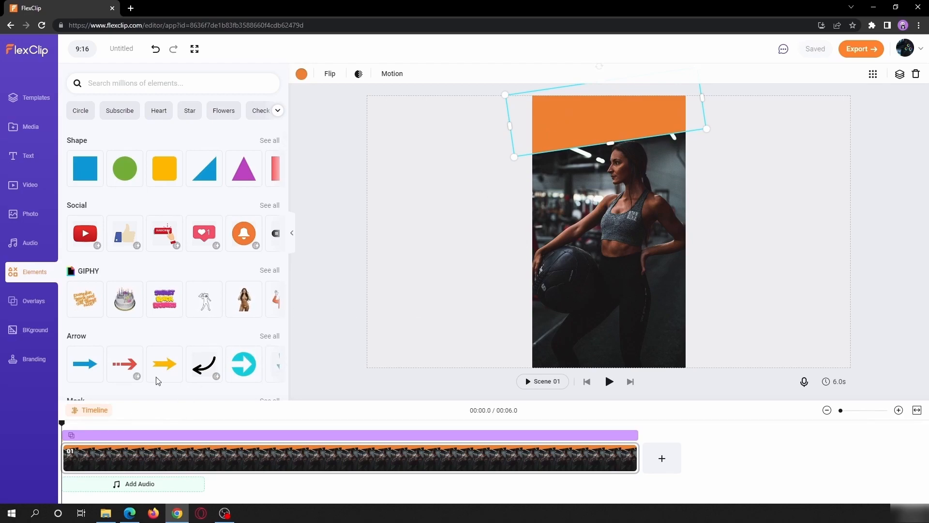
{"action": "left_click", "coordinate": [93, 416]}
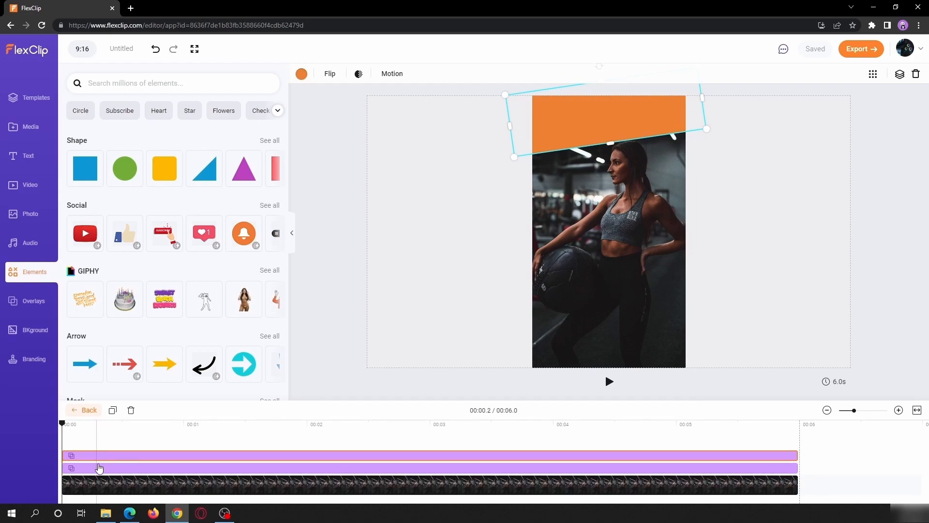
{"action": "left_click", "coordinate": [86, 410]}
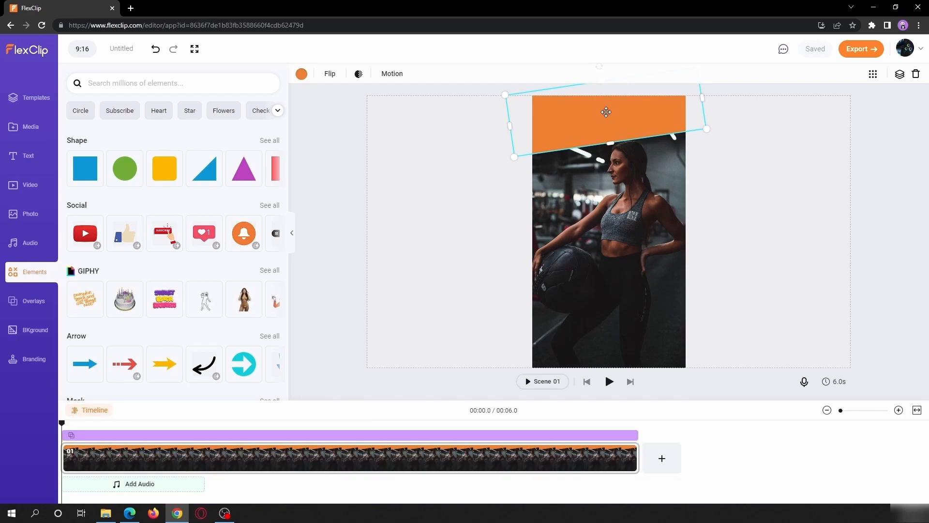
Move the copied orange band to the frame's bottom, tilt it the opposite way, and position it to cover the whole bottom edge.
{"action": "left_click_drag", "start_coordinate": [606, 111], "coordinate": [602, 323]}
{"action": "left_click_drag", "start_coordinate": [598, 277], "coordinate": [610, 277]}
{"action": "left_click_drag", "start_coordinate": [607, 318], "coordinate": [612, 339]}
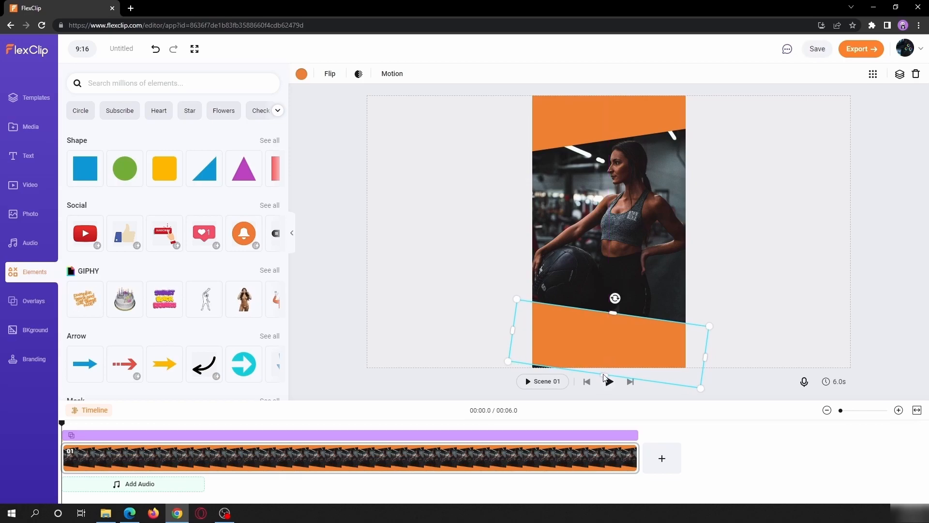
{"action": "left_click_drag", "start_coordinate": [612, 349], "coordinate": [613, 353]}
{"action": "left_click_drag", "start_coordinate": [614, 320], "coordinate": [613, 319]}
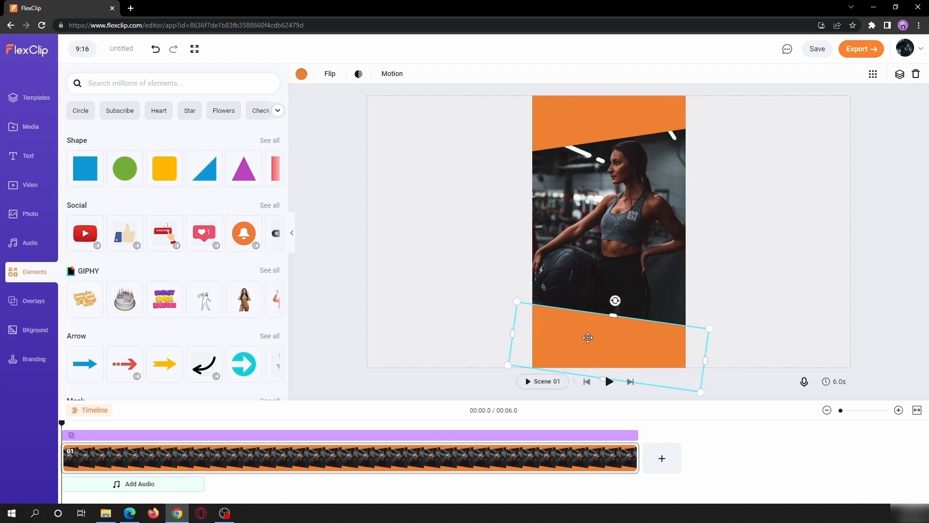
Set both the exit and entrance Wipe directions of the bottom orange band to the left.
{"action": "left_click", "coordinate": [394, 73]}
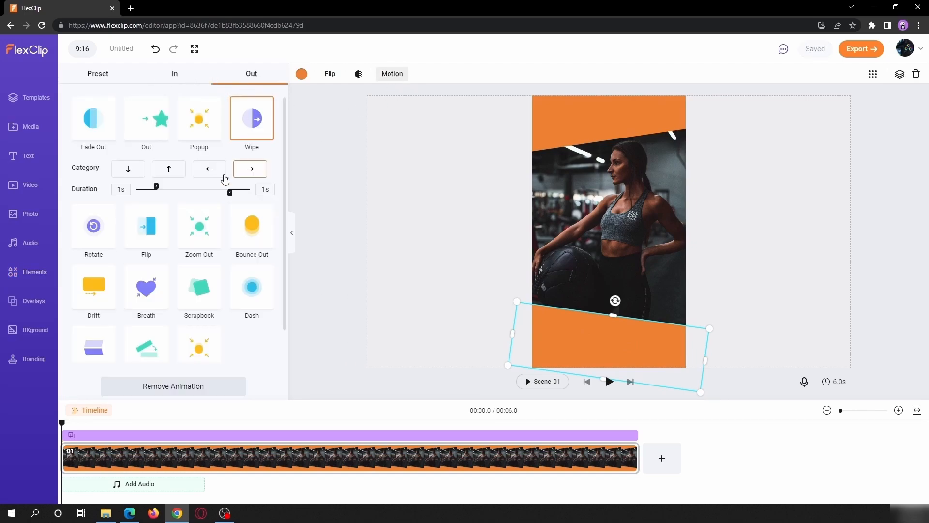
{"action": "left_click", "coordinate": [209, 169]}
{"action": "left_click", "coordinate": [174, 74]}
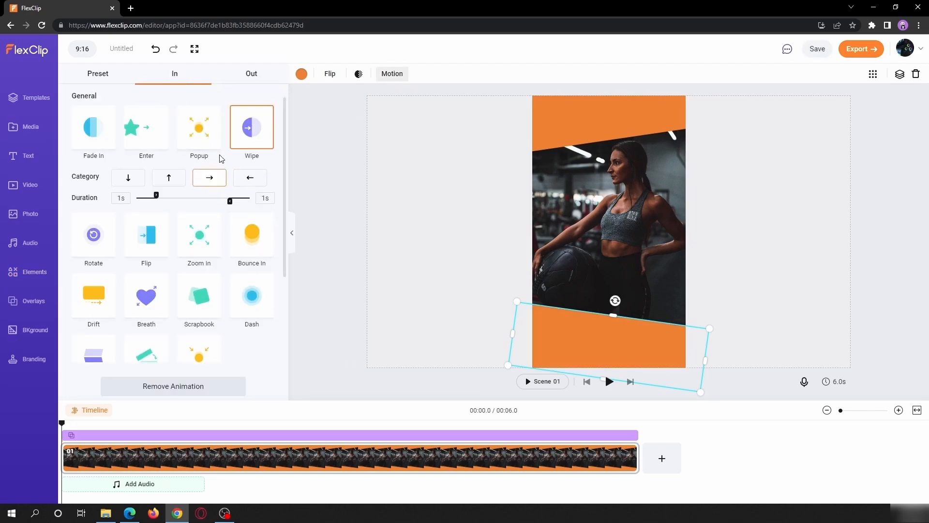
{"action": "left_click", "coordinate": [250, 178]}
{"action": "left_click", "coordinate": [420, 355]}
Preview Scene 01 to check the wipe animations of both orange bands.
{"action": "left_click", "coordinate": [543, 381]}
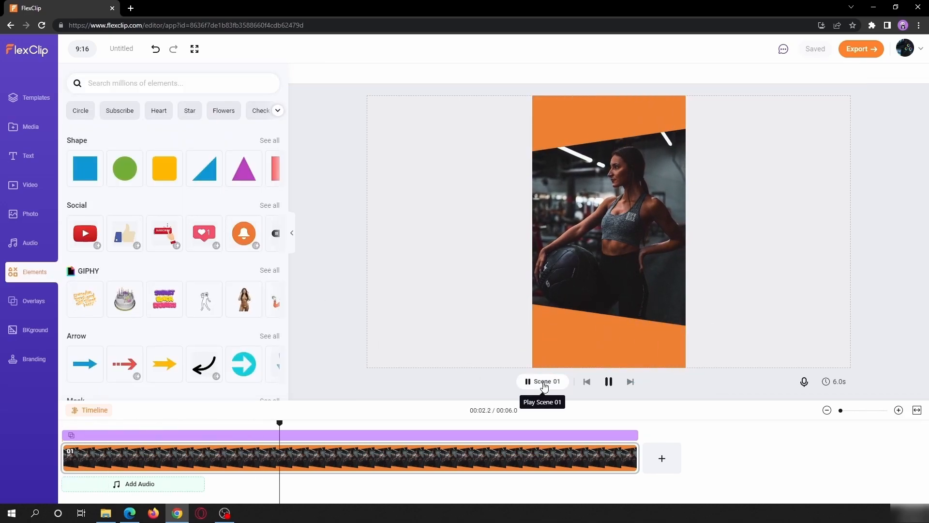
{"action": "left_click", "coordinate": [542, 381]}
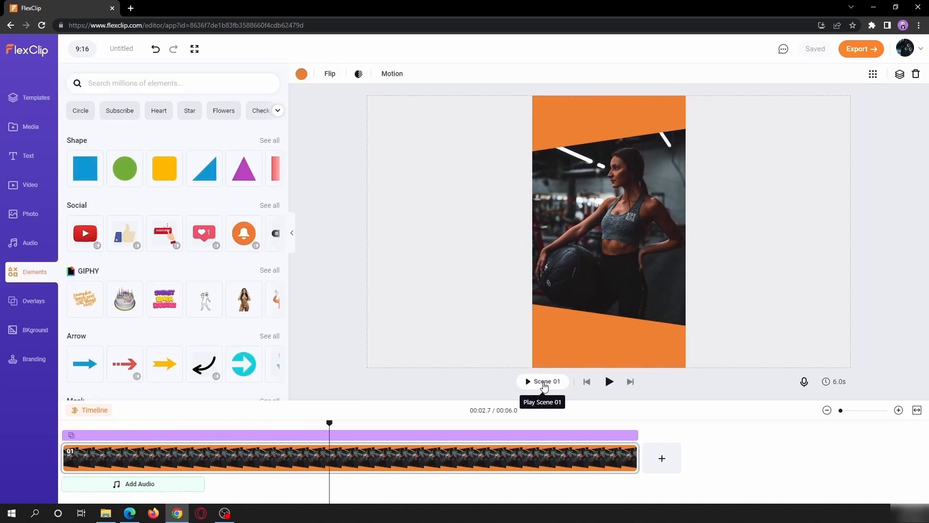
{"action": "left_click", "coordinate": [469, 232]}
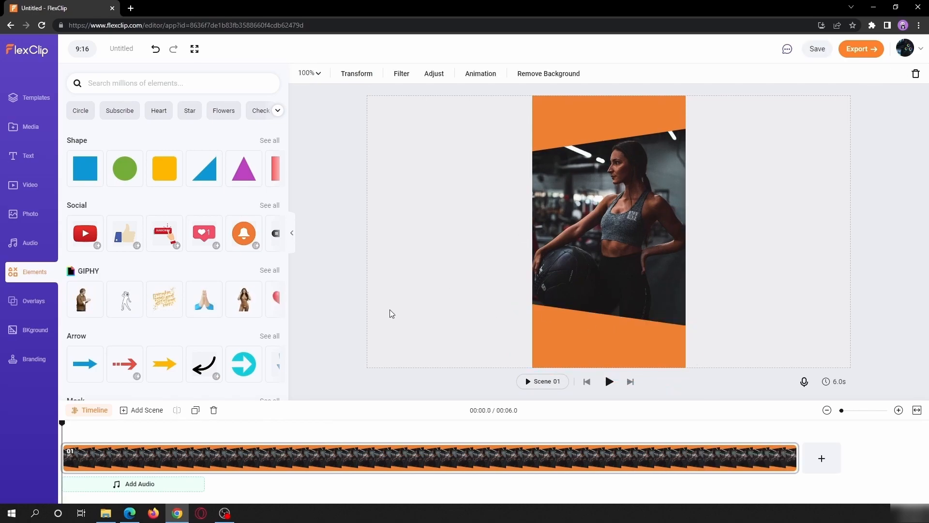
Add a basic Title text to the scene and change its wording to "50% OFF".
{"action": "left_click", "coordinate": [24, 162]}
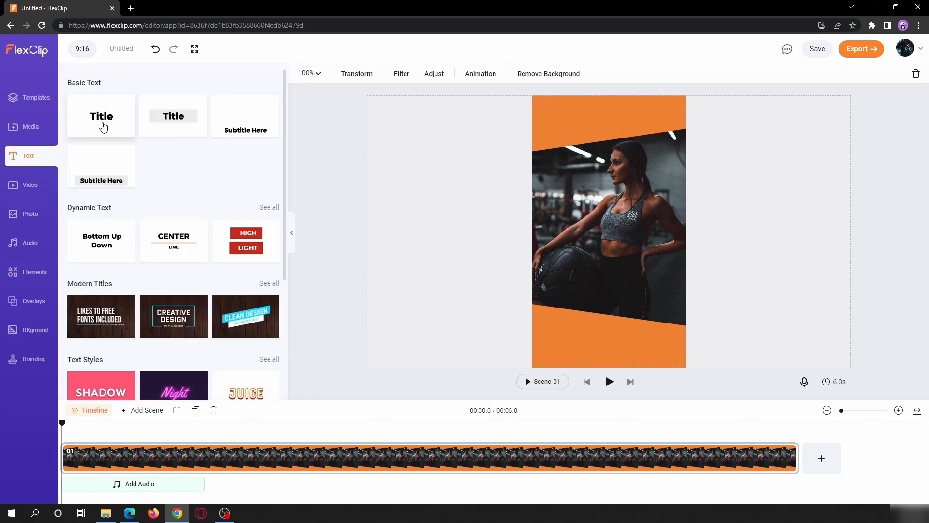
{"action": "scroll", "coordinate": [137, 338], "scroll_direction": "down", "scroll_amount": 3}
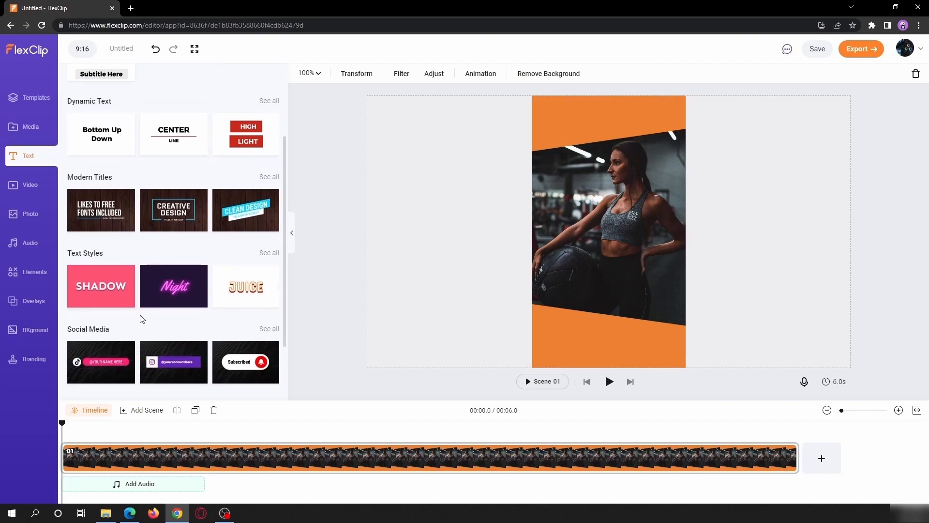
{"action": "scroll", "coordinate": [121, 228], "scroll_direction": "up", "scroll_amount": 3}
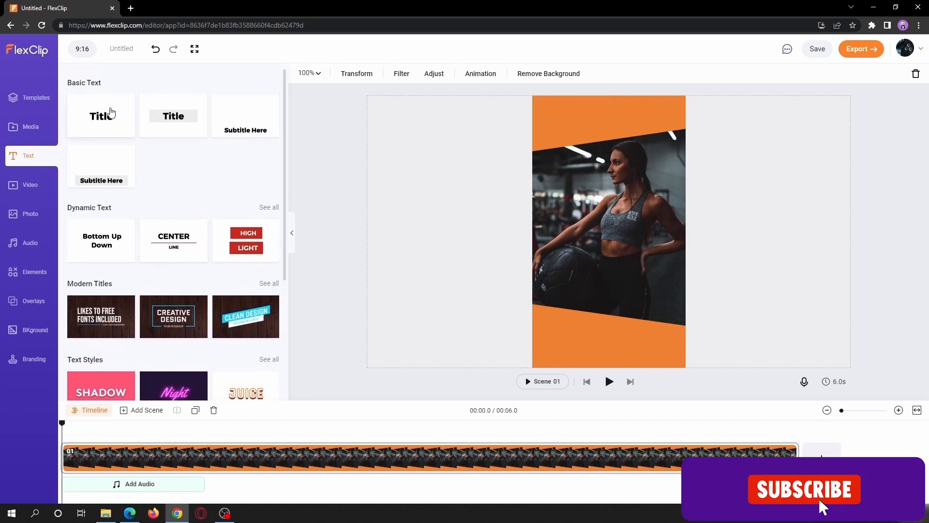
{"action": "left_click", "coordinate": [104, 119]}
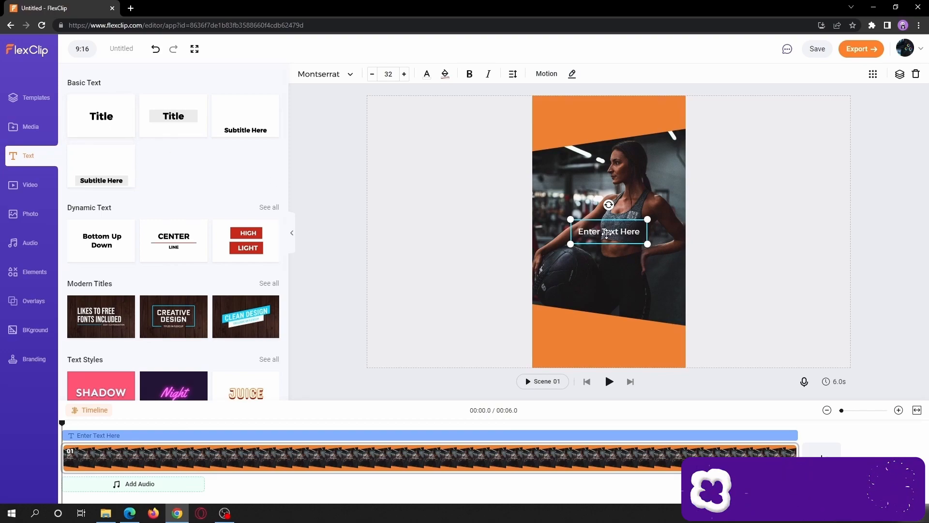
{"action": "left_click", "coordinate": [572, 75]}
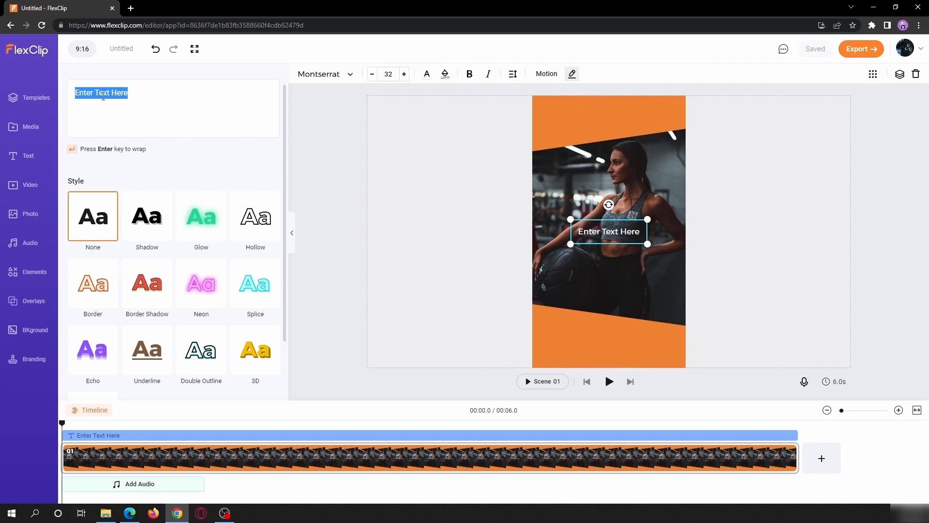
{"action": "type", "text": "50%"}
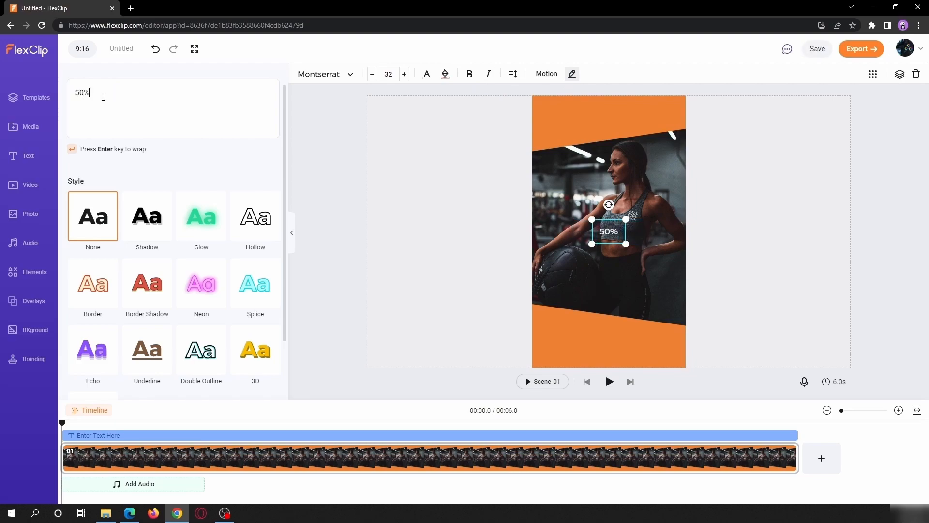
{"action": "type", "text": " OFF"}
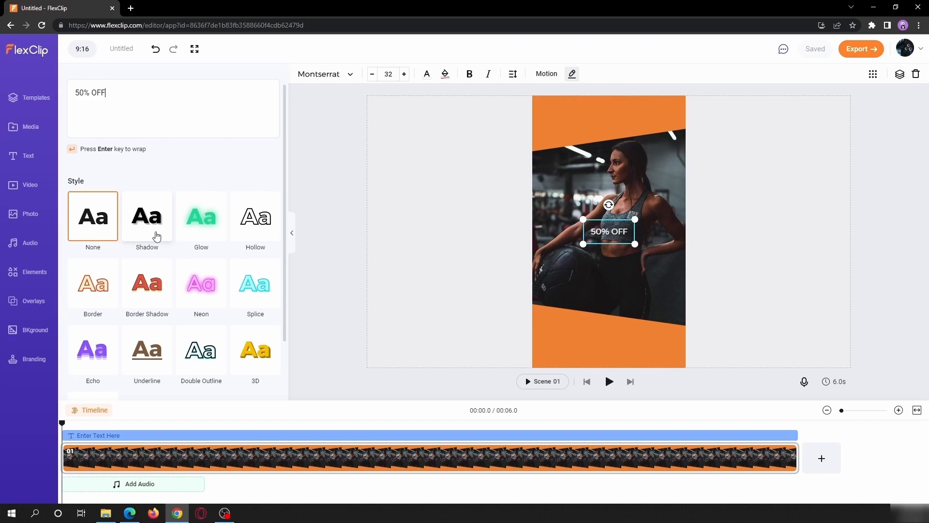
Try the Glow style and green text colours on the "50% OFF" title, returning it to white with no style.
{"action": "left_click", "coordinate": [202, 227]}
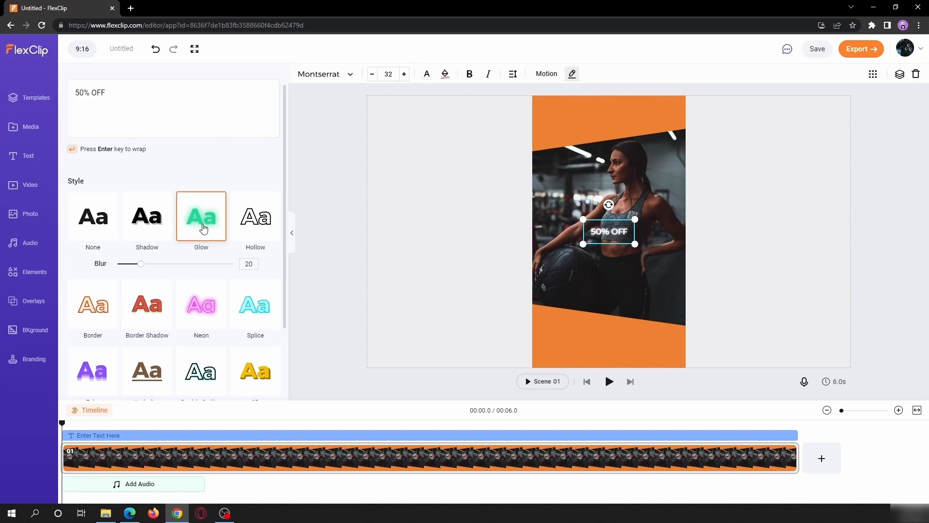
{"action": "left_click", "coordinate": [426, 76]}
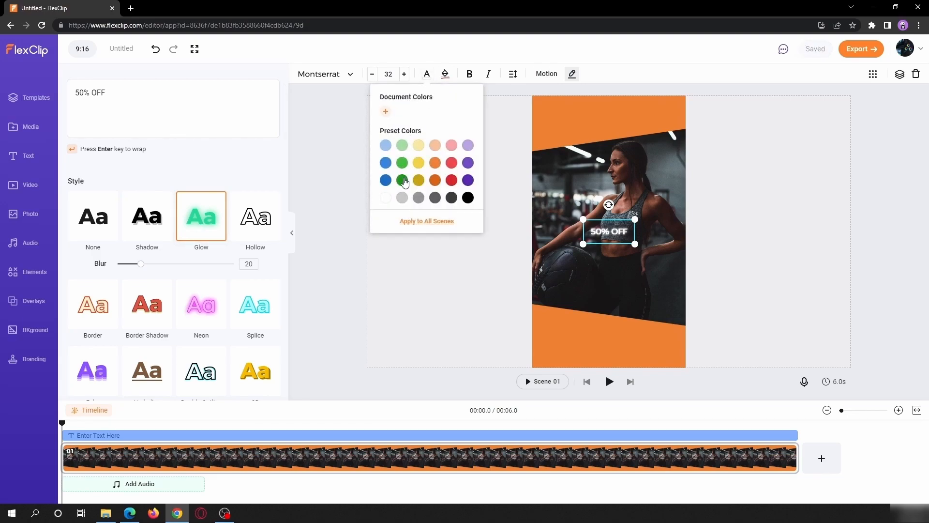
{"action": "left_click", "coordinate": [403, 180]}
{"action": "left_click", "coordinate": [403, 166]}
{"action": "left_click", "coordinate": [386, 197]}
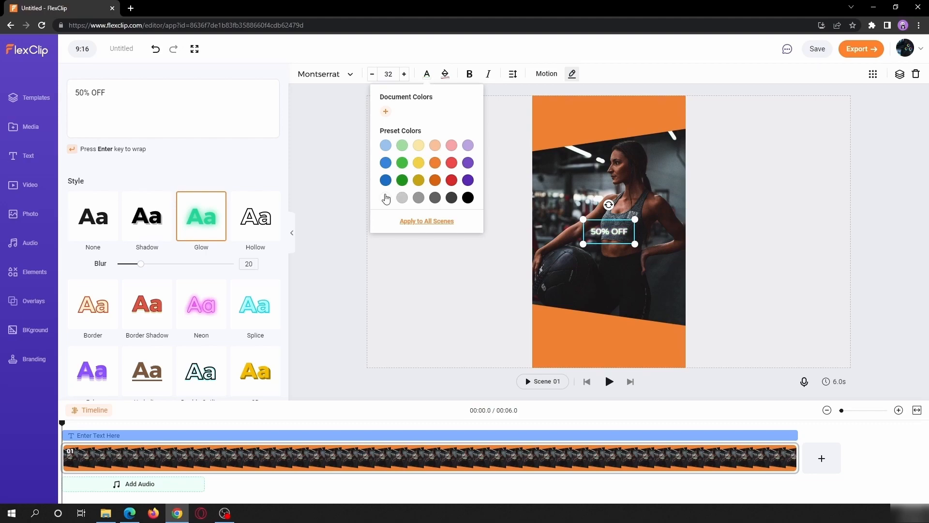
{"action": "left_click", "coordinate": [87, 220]}
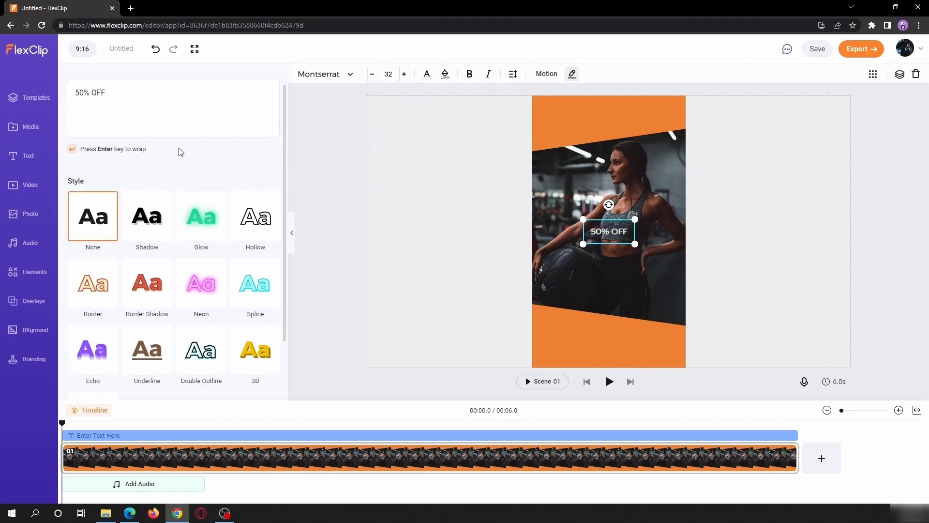
Change the "50% OFF" title's font to Alfa Slab One from the Bold category.
{"action": "left_click", "coordinate": [325, 77]}
{"action": "scroll", "coordinate": [149, 118], "scroll_direction": "up", "scroll_amount": 6}
{"action": "scroll", "coordinate": [146, 115], "scroll_direction": "up", "scroll_amount": 8}
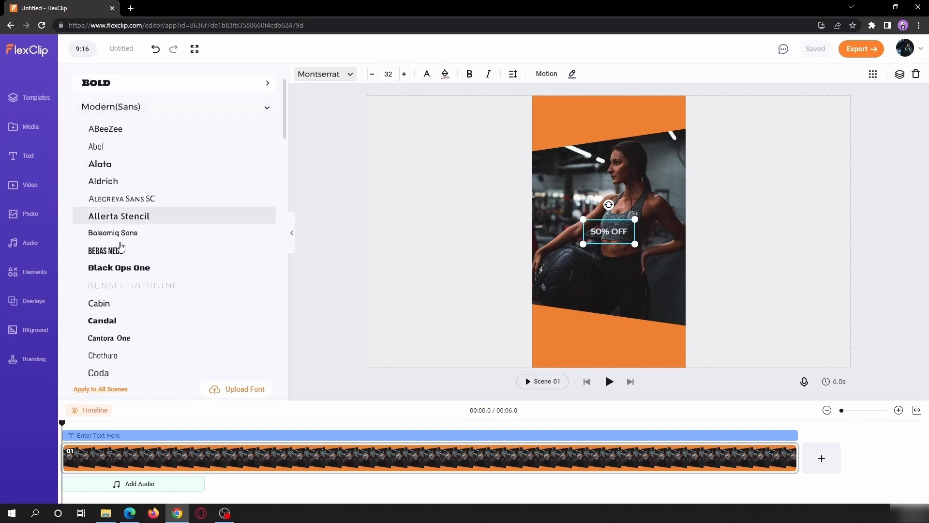
{"action": "left_click", "coordinate": [141, 107]}
{"action": "left_click", "coordinate": [140, 83]}
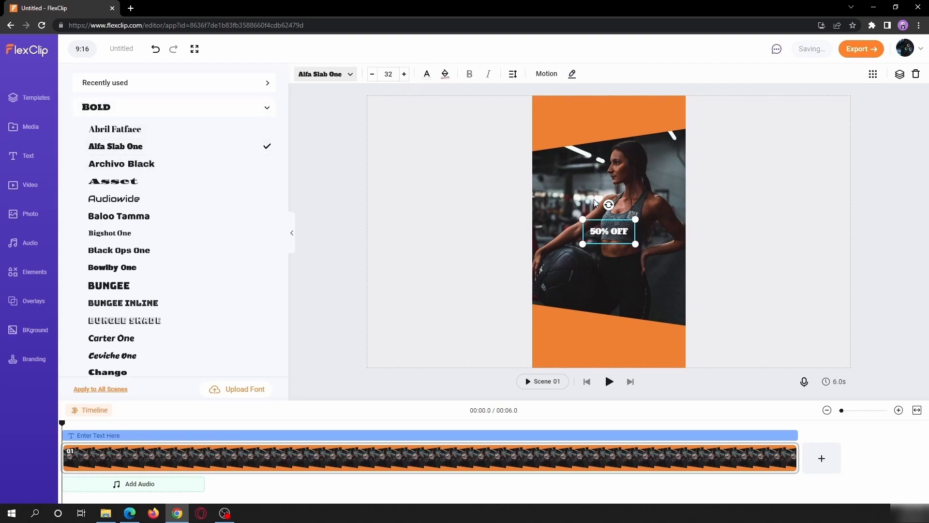
Set the "50% OFF" title to size 58 and colour it with the dark purple preset.
{"action": "left_click", "coordinate": [393, 76]}
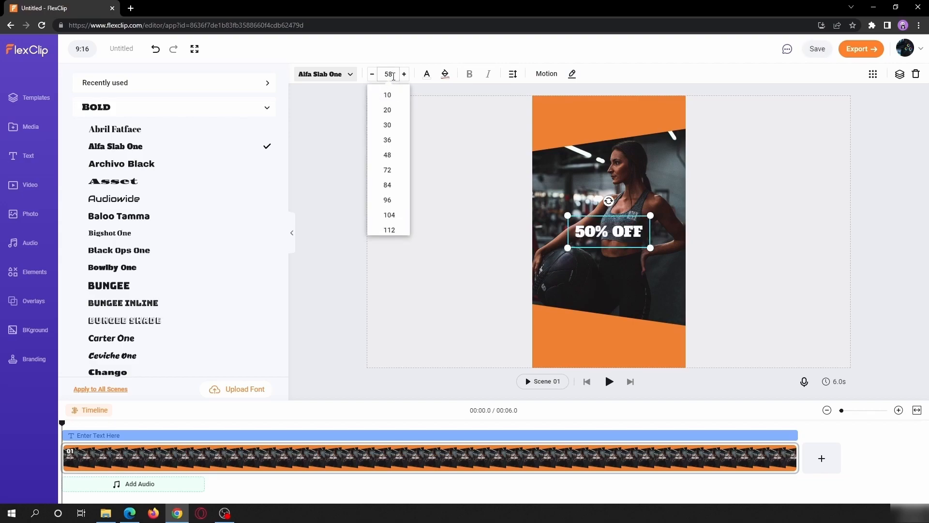
{"action": "left_click", "coordinate": [426, 74]}
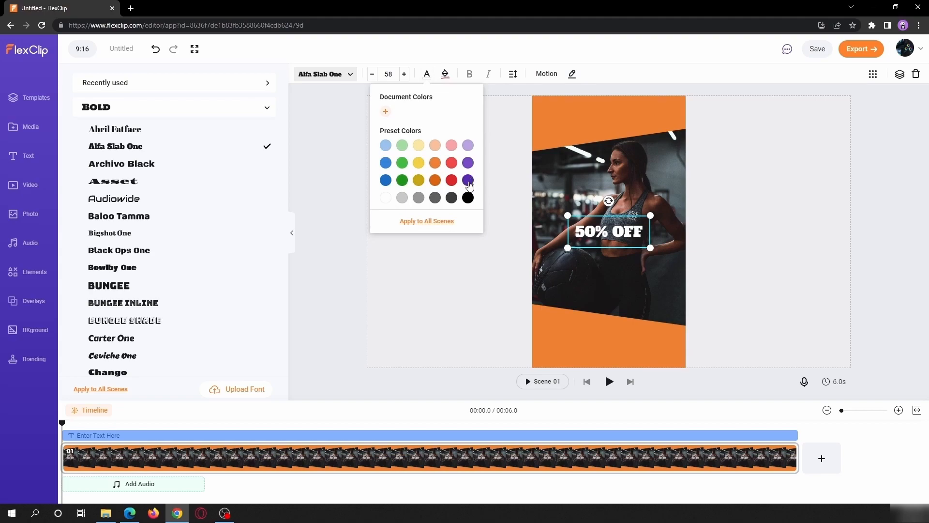
{"action": "left_click", "coordinate": [469, 181]}
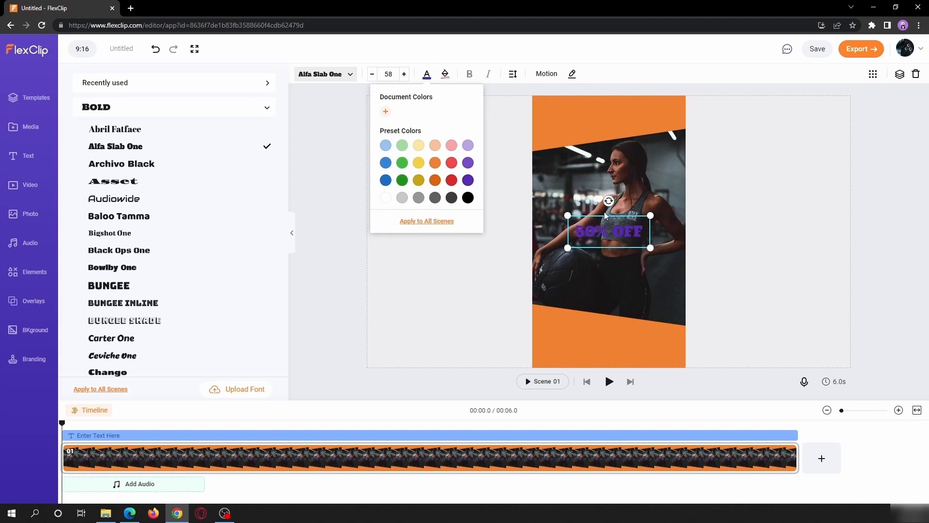
Centre the "50% OFF" title on the top orange band, tilted about -8° to follow it and enlarged to size 65.
{"action": "left_click_drag", "start_coordinate": [600, 227], "coordinate": [600, 94]}
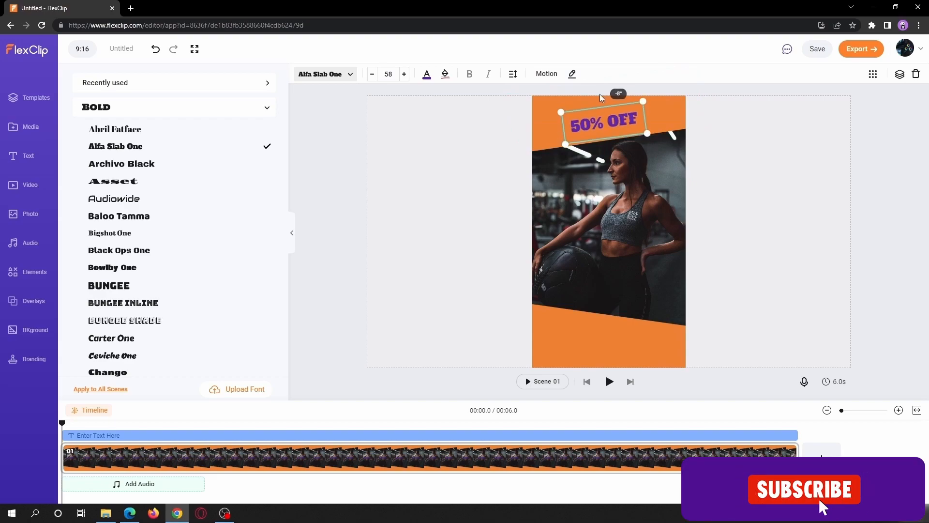
{"action": "left_click_drag", "start_coordinate": [600, 130], "coordinate": [600, 115]}
{"action": "left_click", "coordinate": [404, 75]}
{"action": "left_click", "coordinate": [404, 75]}
{"action": "left_click", "coordinate": [404, 75]}
{"action": "left_click", "coordinate": [404, 74]}
{"action": "left_click", "coordinate": [404, 74]}
{"action": "left_click", "coordinate": [404, 74]}
{"action": "left_click", "coordinate": [404, 74]}
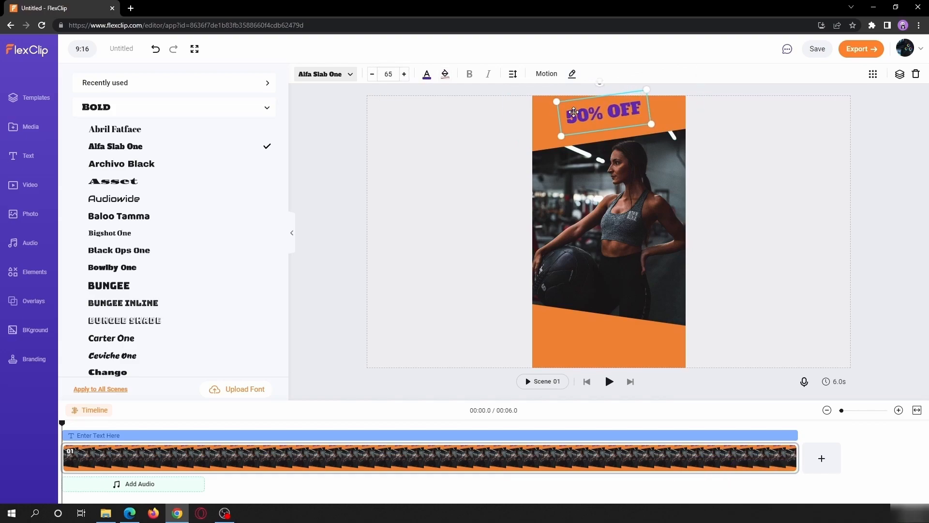
{"action": "left_click_drag", "start_coordinate": [601, 111], "coordinate": [606, 108]}
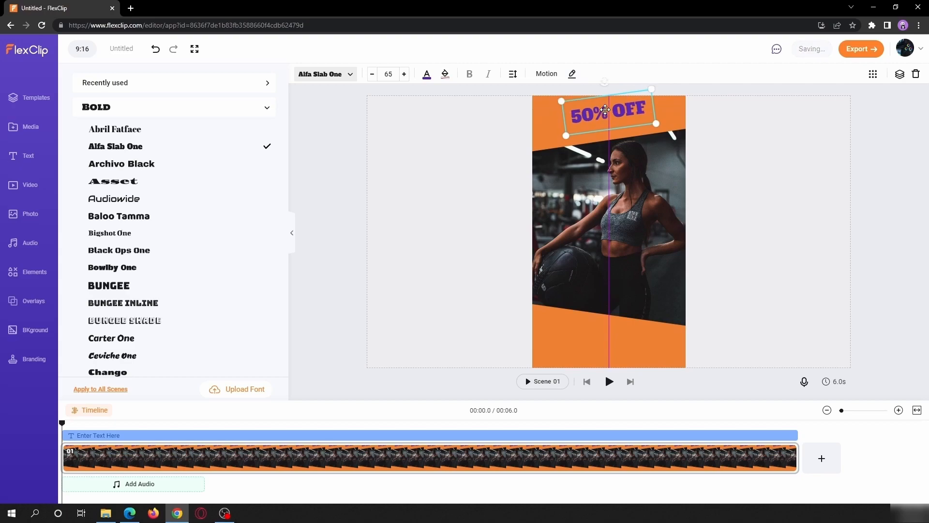
{"action": "left_click", "coordinate": [500, 155]}
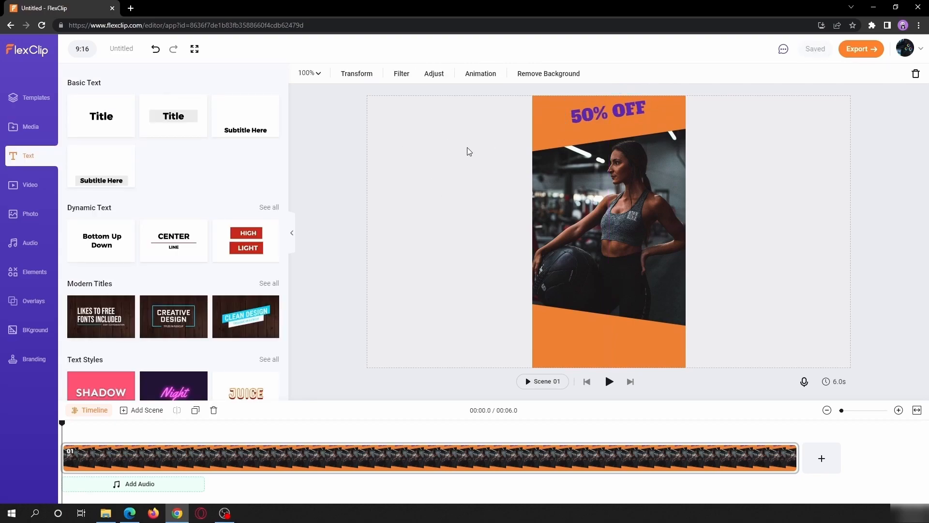
Apply the general Popup motion preset to the "50% OFF" title and preview Scene 01.
{"action": "left_click", "coordinate": [605, 114]}
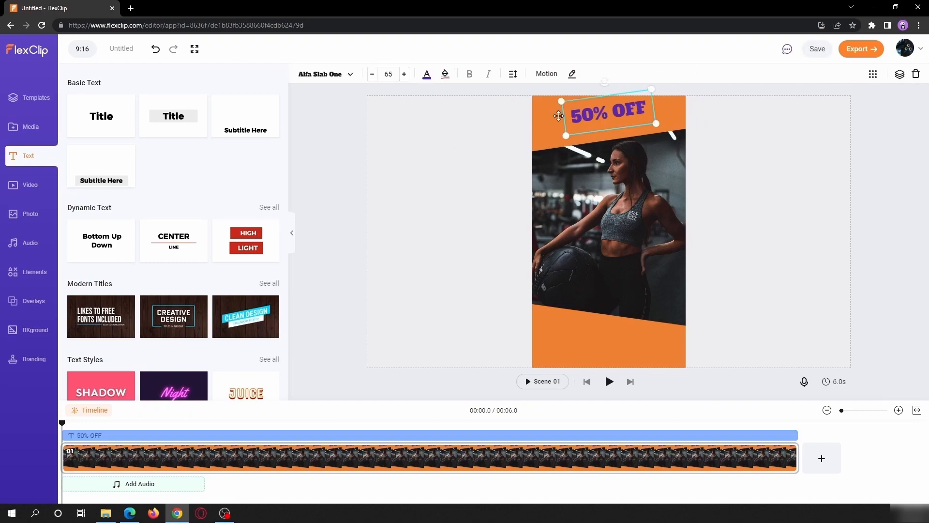
{"action": "left_click", "coordinate": [543, 75]}
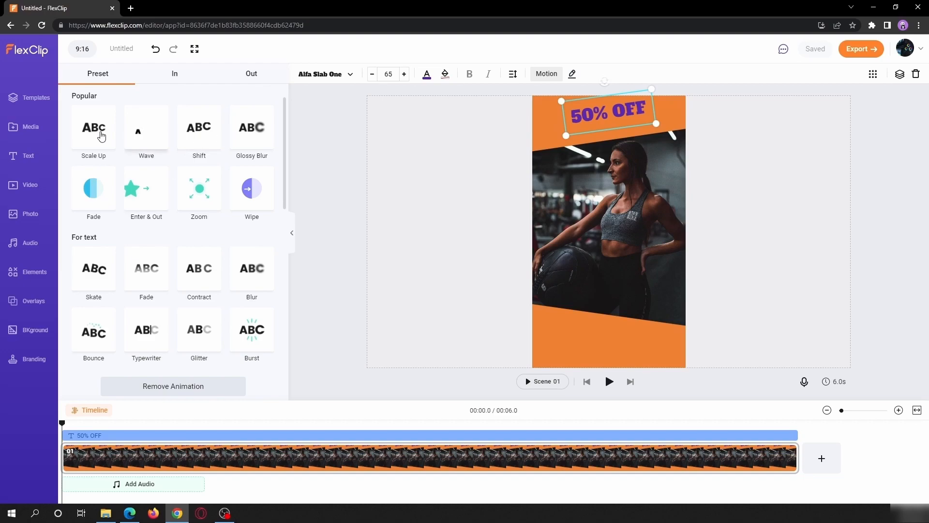
{"action": "scroll", "coordinate": [176, 251], "scroll_direction": "down", "scroll_amount": 6}
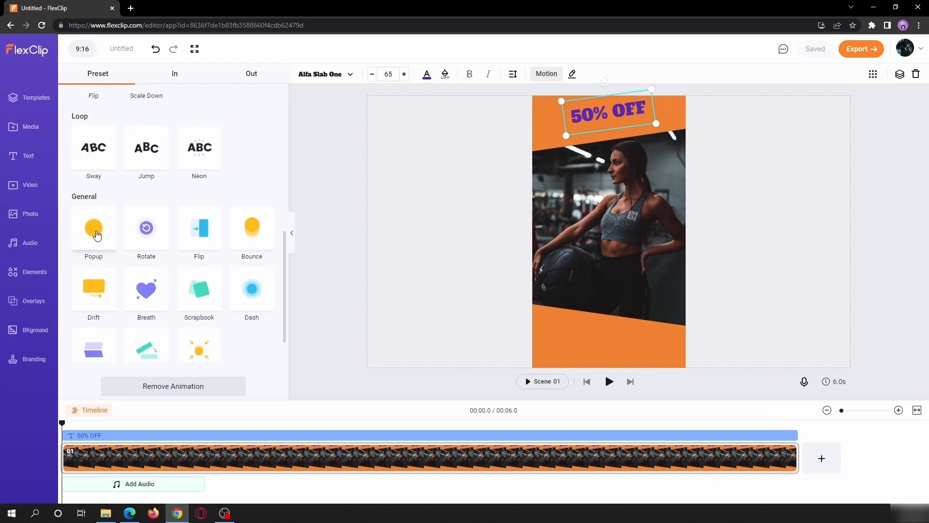
{"action": "left_click", "coordinate": [97, 234]}
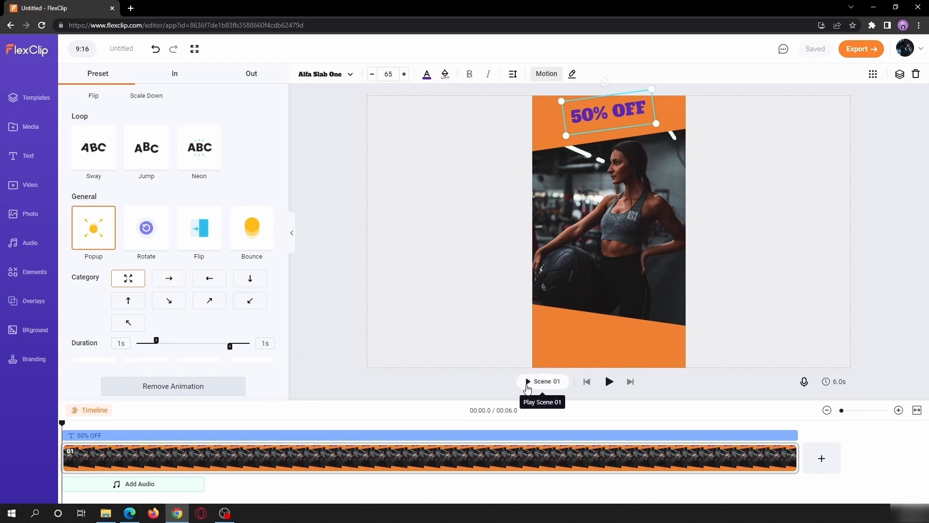
{"action": "left_click", "coordinate": [484, 324]}
{"action": "left_click", "coordinate": [528, 383]}
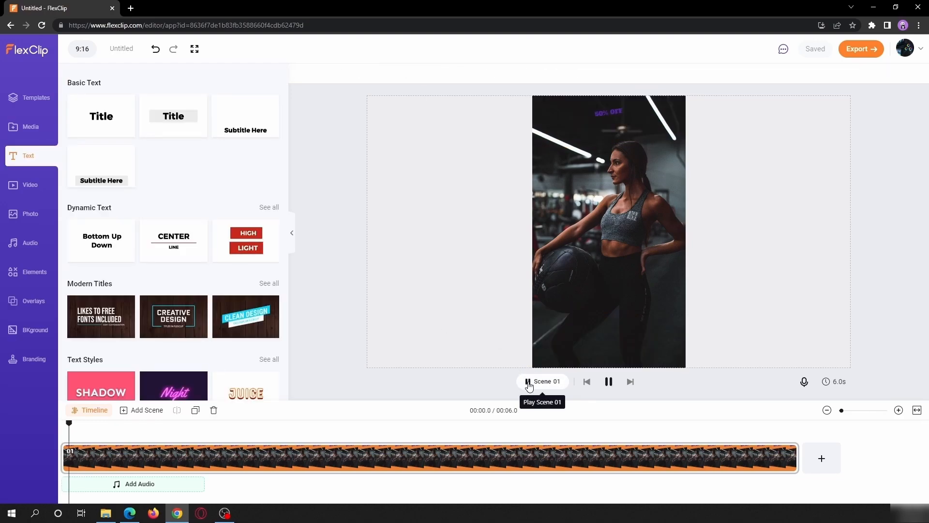
{"action": "left_click", "coordinate": [529, 385]}
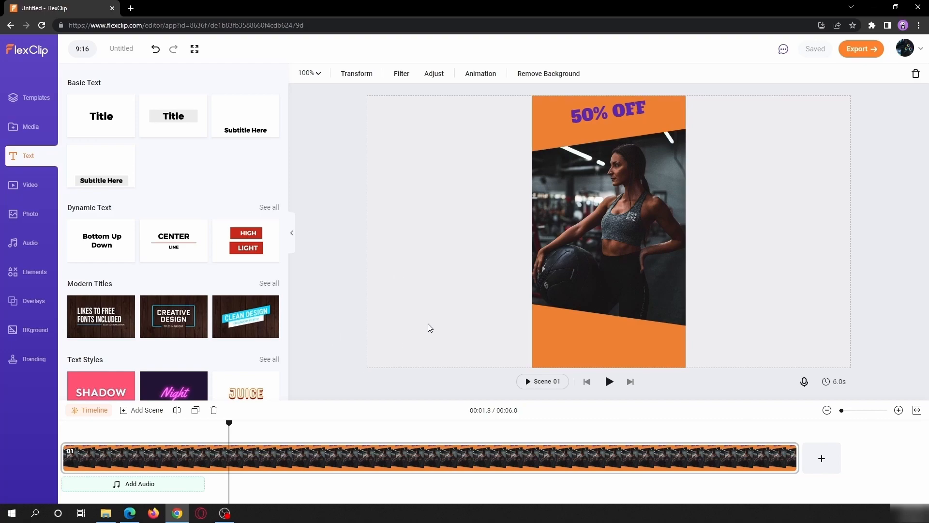
Trim the "50% OFF" text in the detailed timeline to run from about 0.5 s to 5.5 s.
{"action": "left_click", "coordinate": [96, 411]}
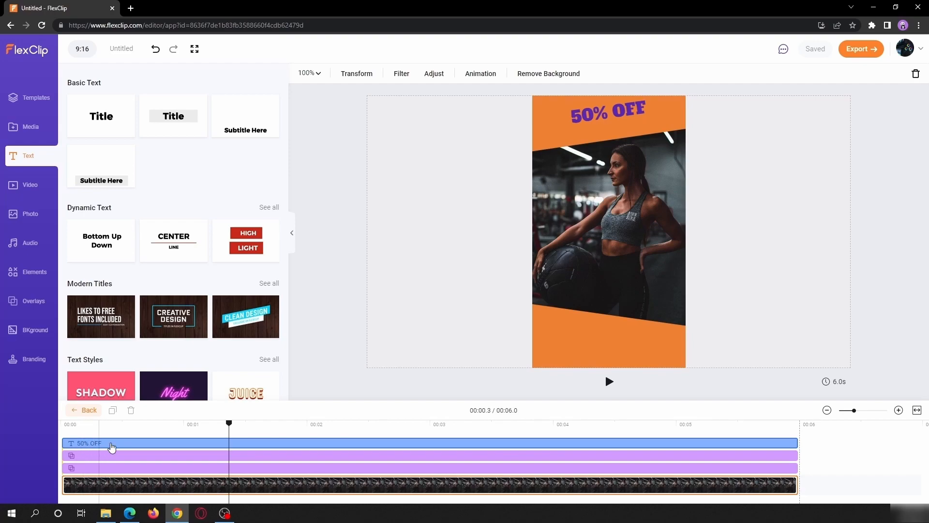
{"action": "left_click", "coordinate": [63, 443]}
{"action": "left_click_drag", "start_coordinate": [63, 443], "coordinate": [128, 443]}
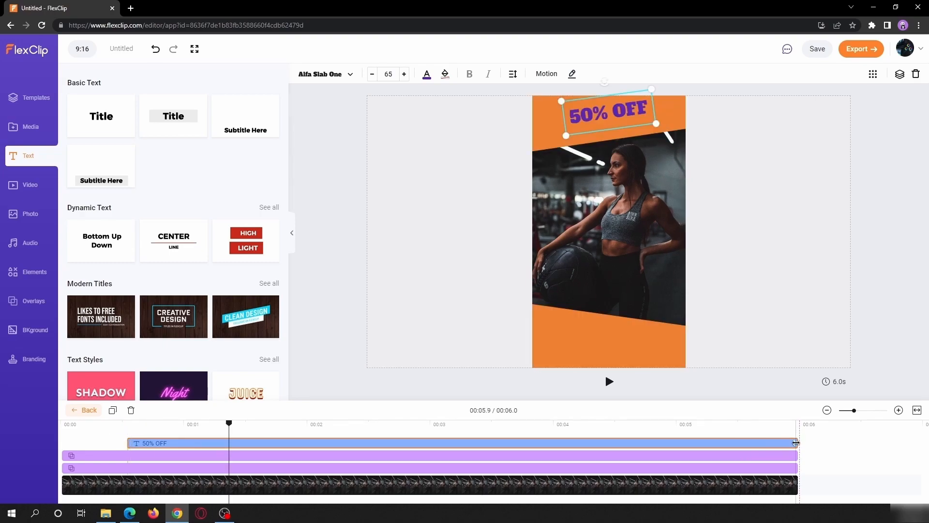
{"action": "left_click_drag", "start_coordinate": [796, 443], "coordinate": [747, 446]}
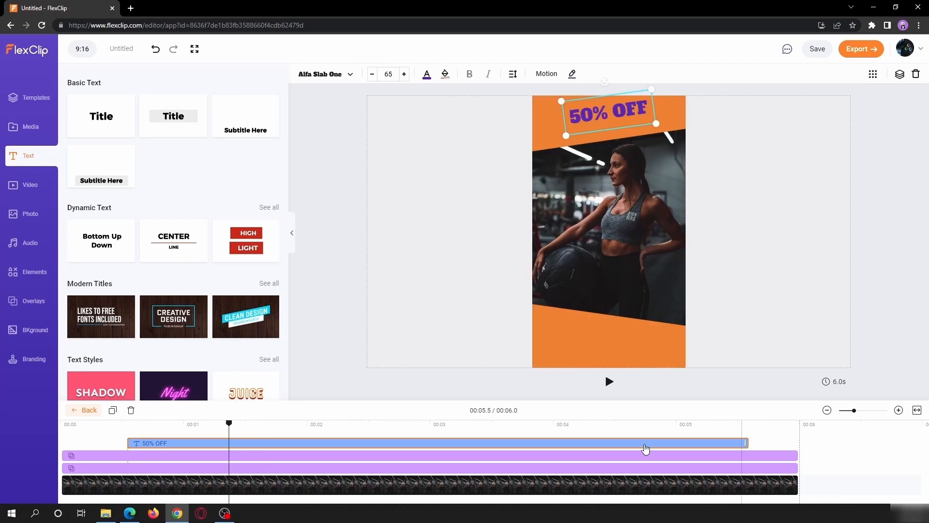
Play the scene from its start to check the trimmed title's entrance and exit timing.
{"action": "left_click", "coordinate": [71, 432]}
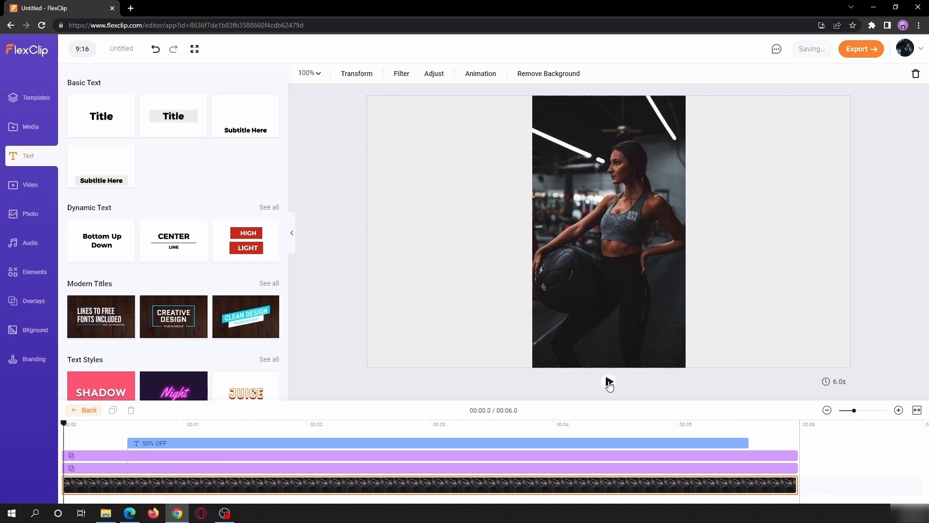
{"action": "left_click", "coordinate": [609, 383]}
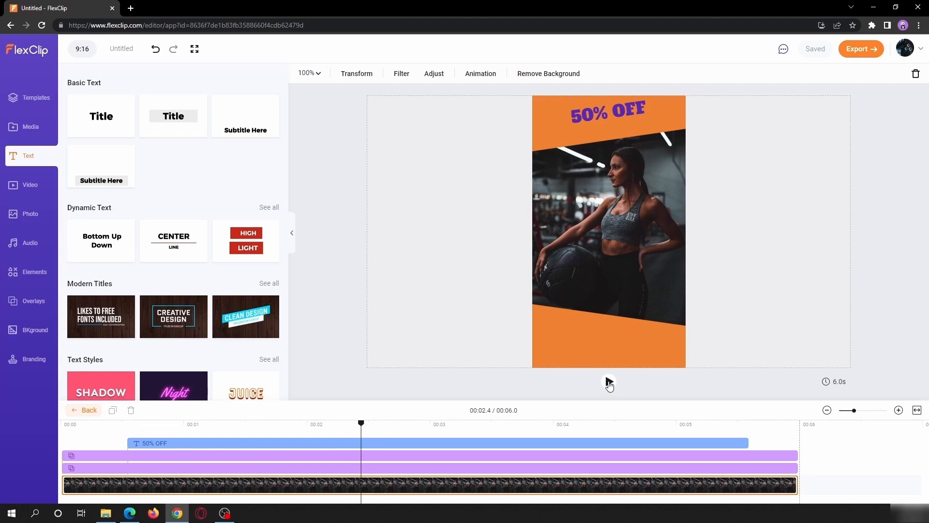
{"action": "left_click", "coordinate": [608, 383]}
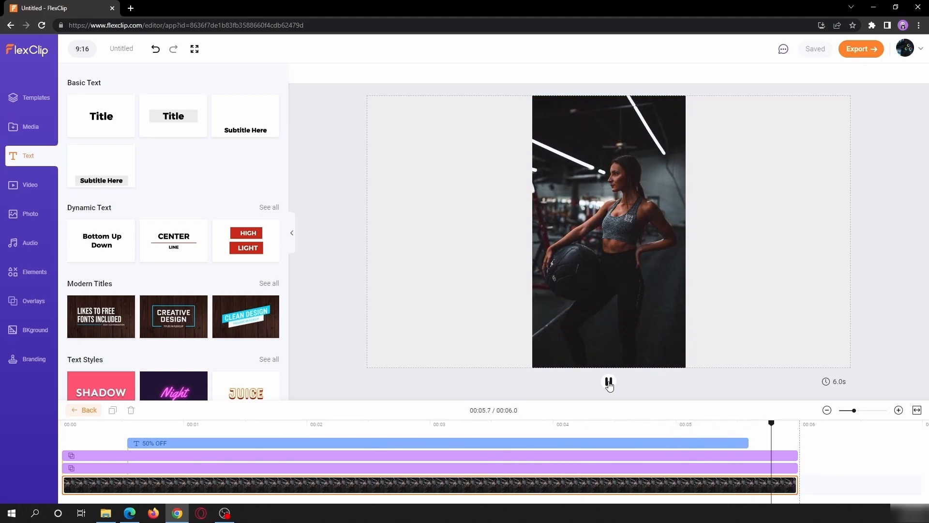
{"action": "left_click", "coordinate": [609, 384]}
{"action": "left_click", "coordinate": [610, 384]}
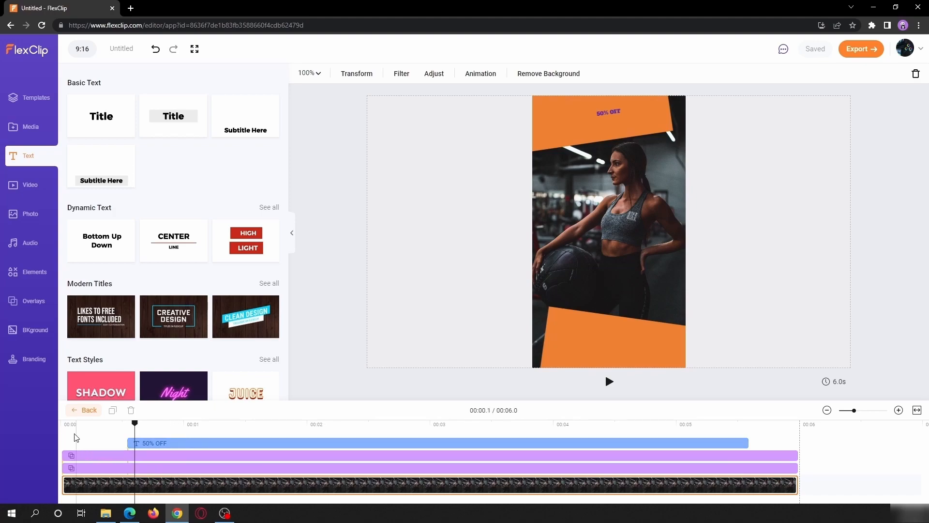
Duplicate the "50% OFF" title just below the original and change the copy's wording to "New Member Only".
{"action": "left_click", "coordinate": [86, 410]}
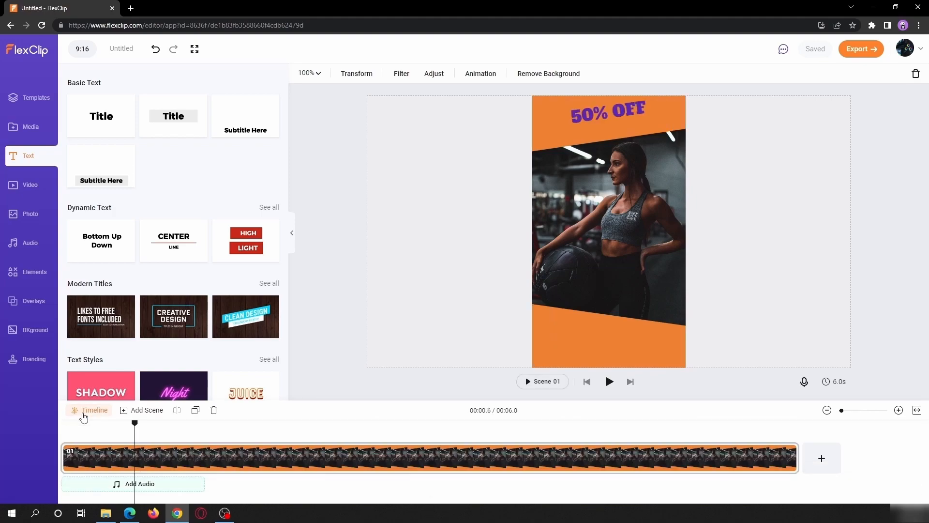
{"action": "right_click", "coordinate": [589, 116]}
{"action": "left_click", "coordinate": [605, 127]}
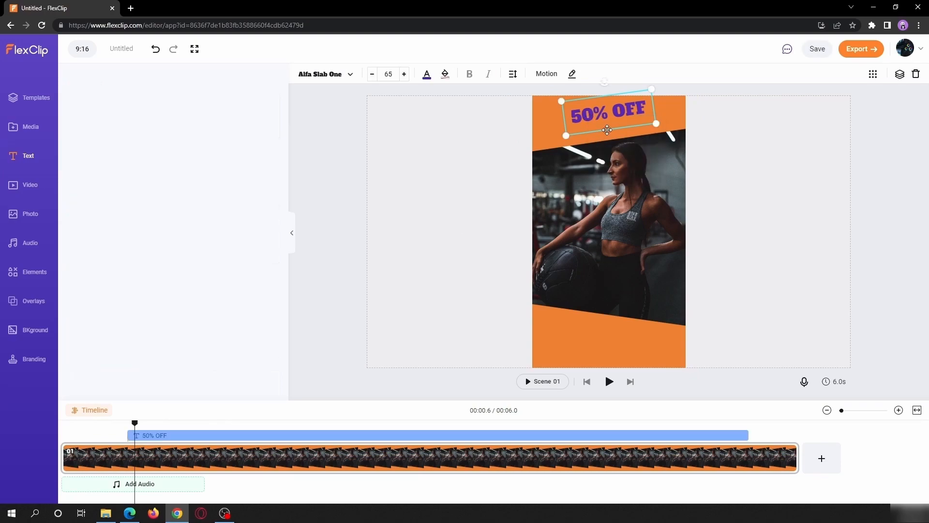
{"action": "left_click", "coordinate": [427, 194]}
{"action": "right_click", "coordinate": [442, 211]}
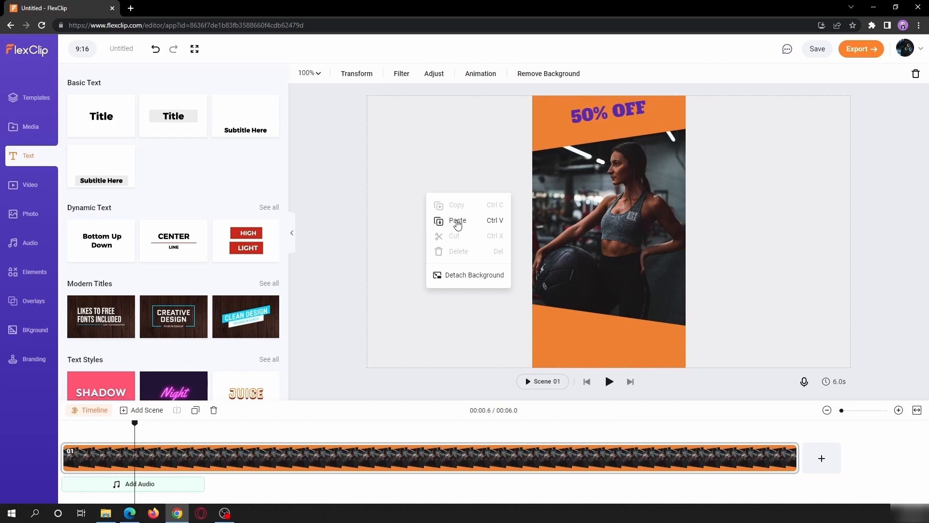
{"action": "left_click", "coordinate": [458, 220]}
{"action": "left_click_drag", "start_coordinate": [592, 122], "coordinate": [593, 127]}
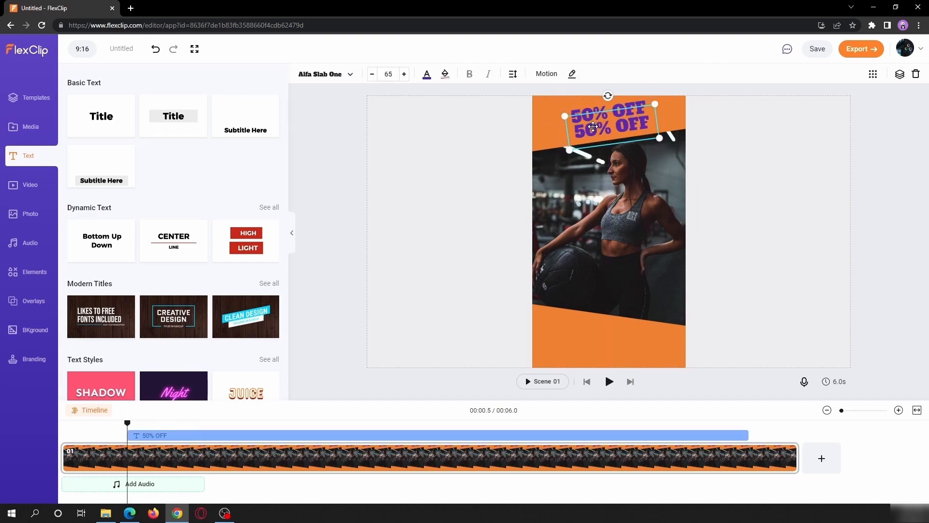
{"action": "left_click", "coordinate": [572, 74]}
{"action": "type", "text": "New Member Only"}
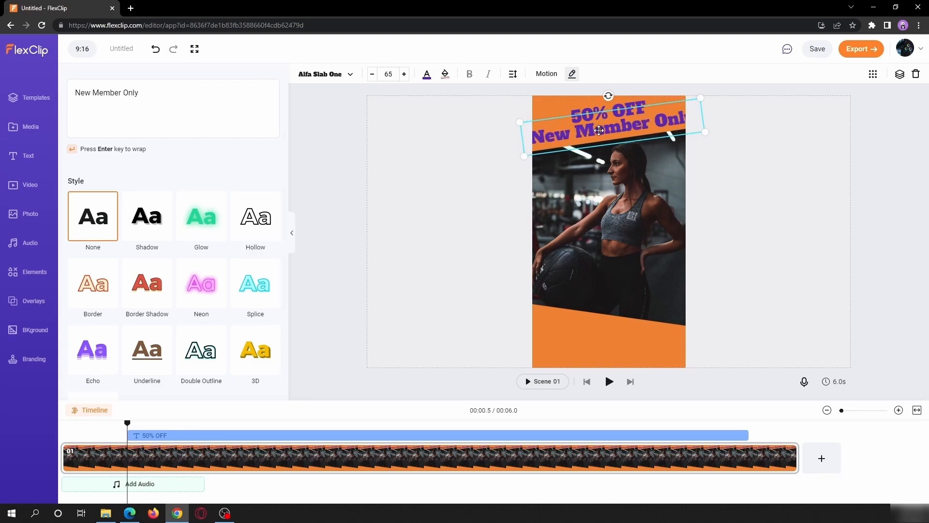
Reduce the "New Member Only" text to size 42 and position it under the title within the top orange band.
{"action": "left_click", "coordinate": [372, 75]}
{"action": "left_click", "coordinate": [372, 74]}
{"action": "left_click", "coordinate": [372, 74]}
{"action": "left_click", "coordinate": [373, 75]}
{"action": "left_click", "coordinate": [372, 74]}
{"action": "left_click", "coordinate": [372, 74]}
{"action": "left_click", "coordinate": [372, 74]}
{"action": "left_click", "coordinate": [372, 75]}
{"action": "left_click", "coordinate": [372, 75]}
{"action": "left_click", "coordinate": [373, 75]}
{"action": "left_click", "coordinate": [372, 75]}
{"action": "left_click", "coordinate": [372, 75]}
{"action": "left_click", "coordinate": [372, 75]}
{"action": "left_click", "coordinate": [387, 74]}
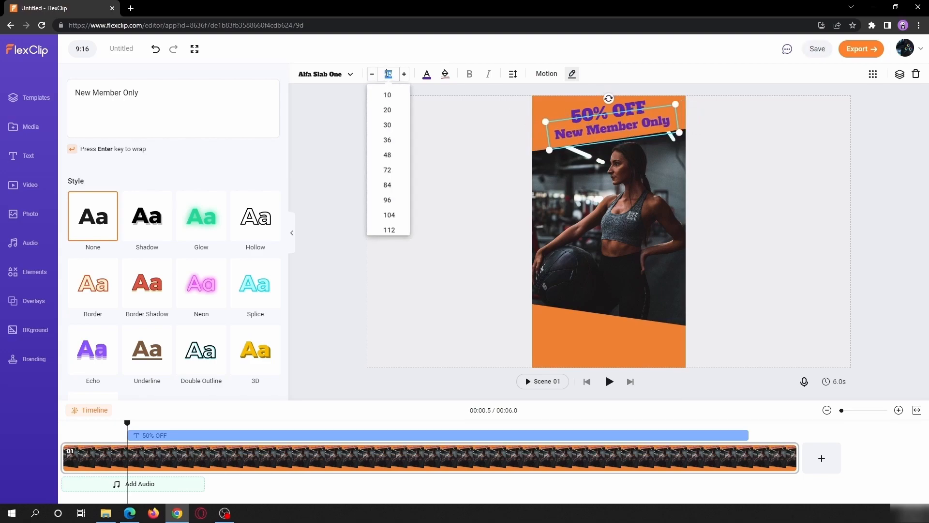
{"action": "type", "text": "32"}
{"action": "left_click_drag", "start_coordinate": [601, 128], "coordinate": [600, 128]}
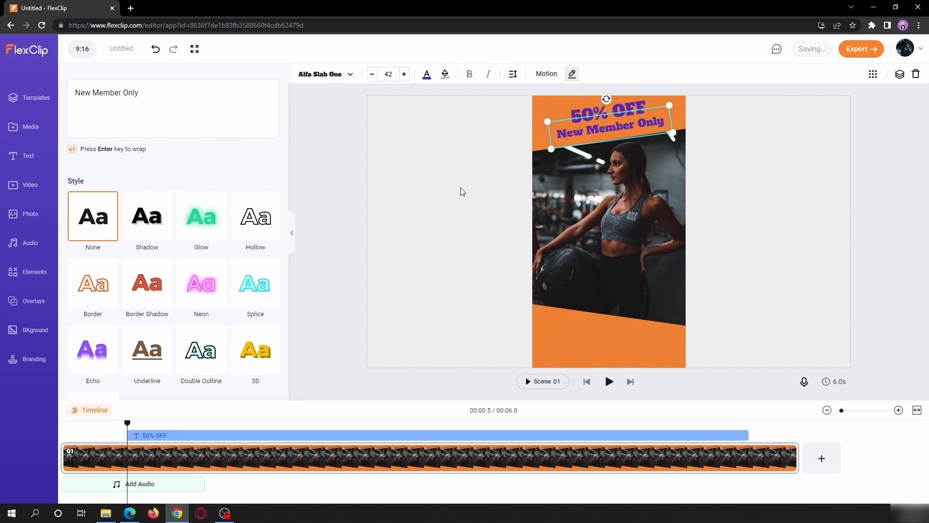
Duplicate the "New Member Only" text onto the bottom orange band and tilt the copy the opposite way to follow the band.
{"action": "key", "text": "ctrl+c"}
{"action": "key", "text": "ctrl+v"}
{"action": "left_click_drag", "start_coordinate": [610, 128], "coordinate": [609, 308]}
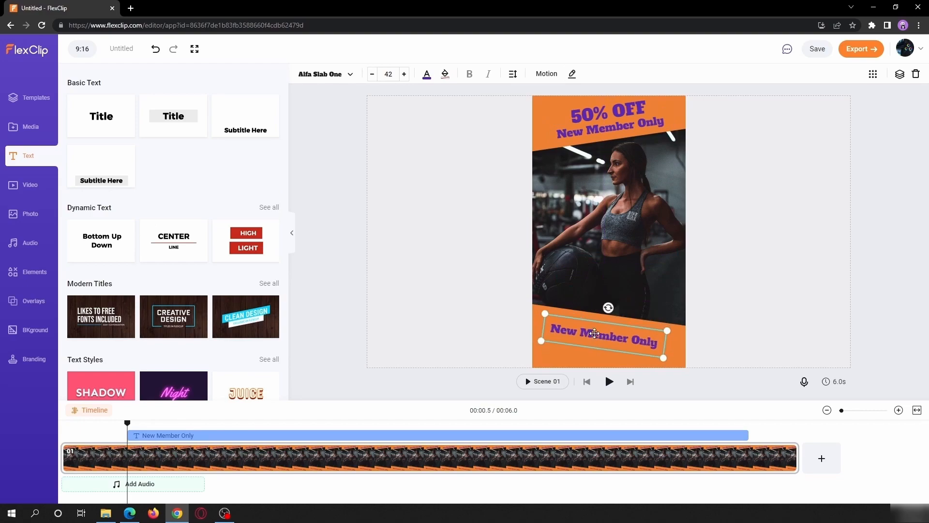
Change the bottom text's wording to two lines, "Check our Instagram" and "page for more details".
{"action": "double_click", "coordinate": [595, 335]}
{"action": "left_click", "coordinate": [154, 116]}
{"action": "key", "text": "ctrl+a"}
{"action": "type", "text": "Check our Instagram"}
{"action": "key", "text": "Return"}
{"action": "type", "text": "page for more details"}
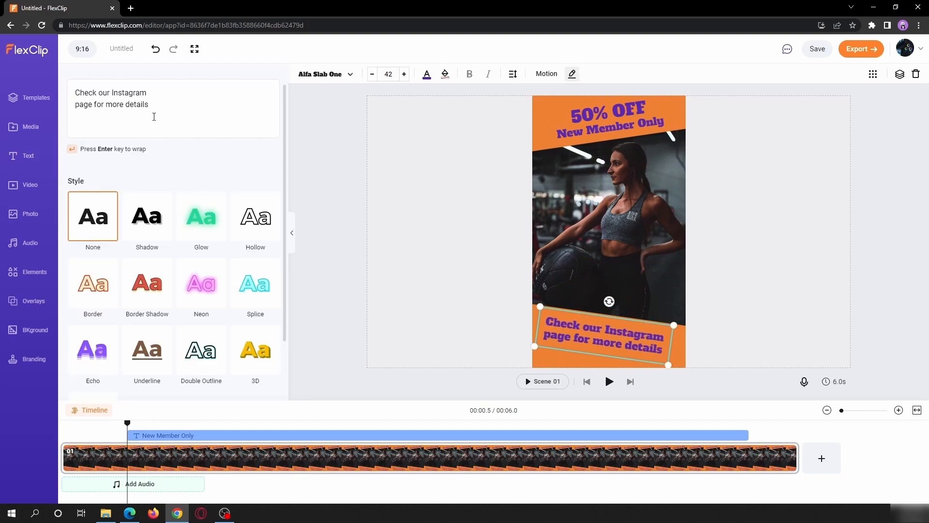
Increase the "Check our Instagram page for more details" text to size 50.
{"action": "left_click", "coordinate": [405, 74]}
{"action": "left_click", "coordinate": [404, 74]}
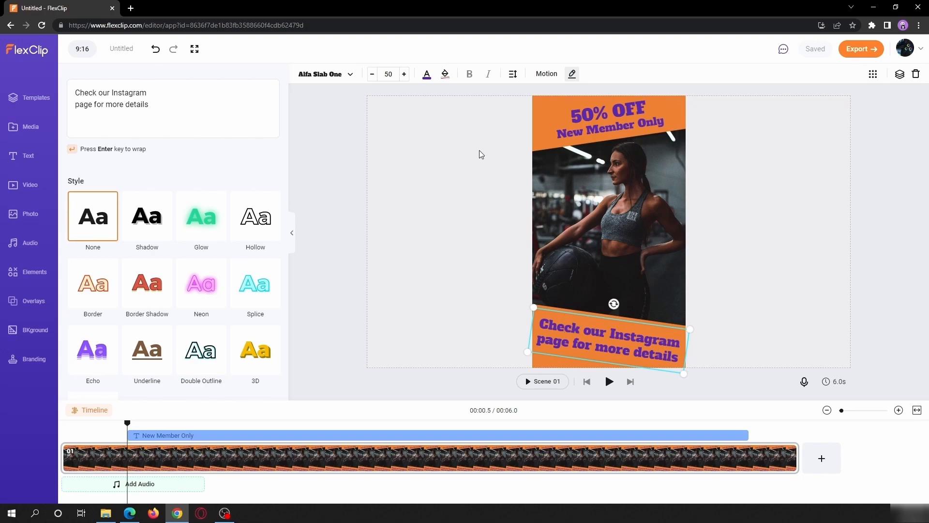
{"action": "left_click", "coordinate": [477, 121]}
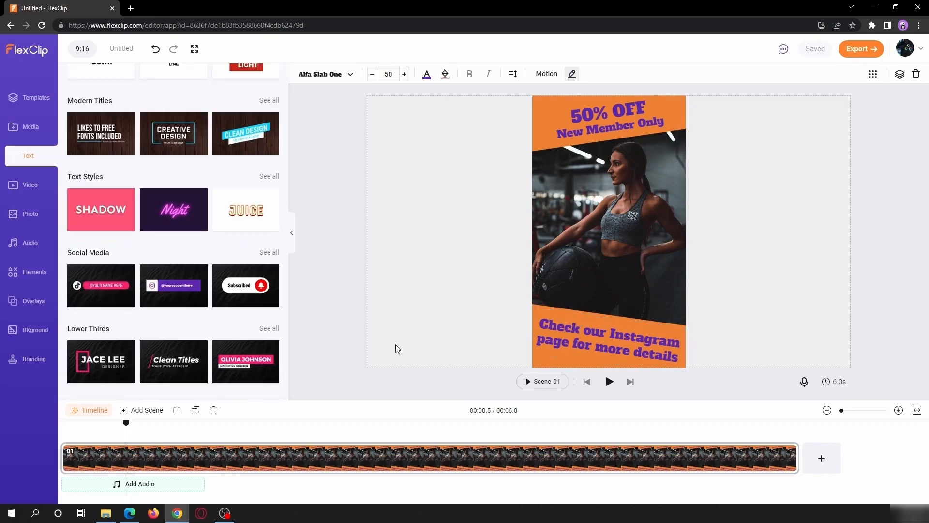
Review how the scene's text, band and photo layers are arranged over time.
{"action": "left_click", "coordinate": [90, 410]}
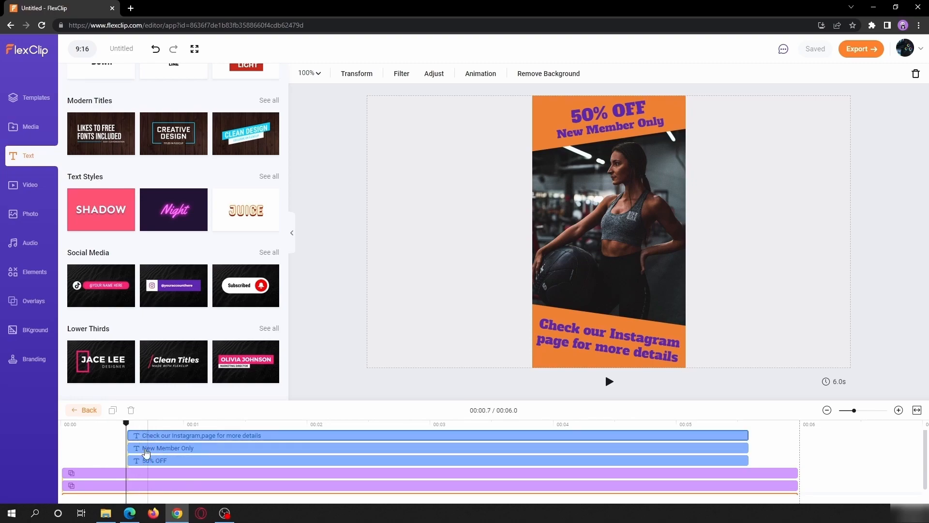
{"action": "scroll", "coordinate": [84, 445], "scroll_direction": "down", "scroll_amount": 1}
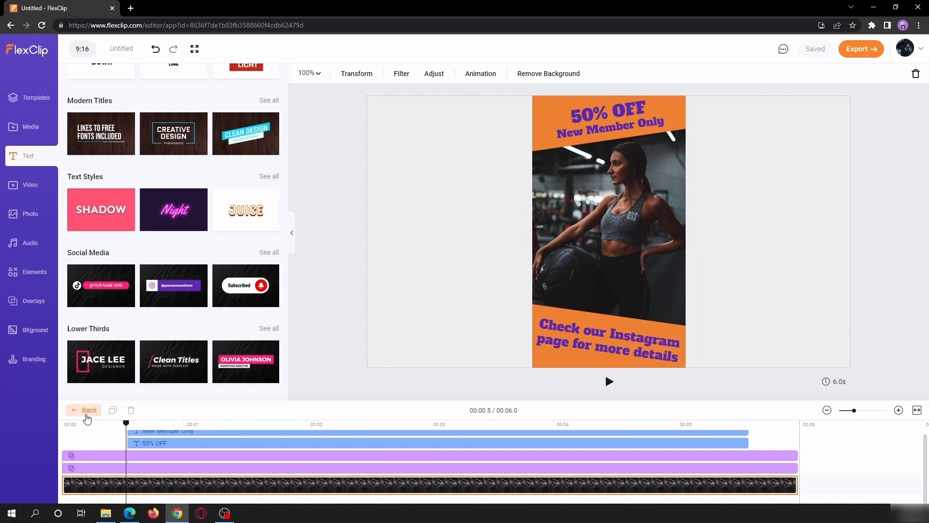
{"action": "left_click", "coordinate": [86, 413]}
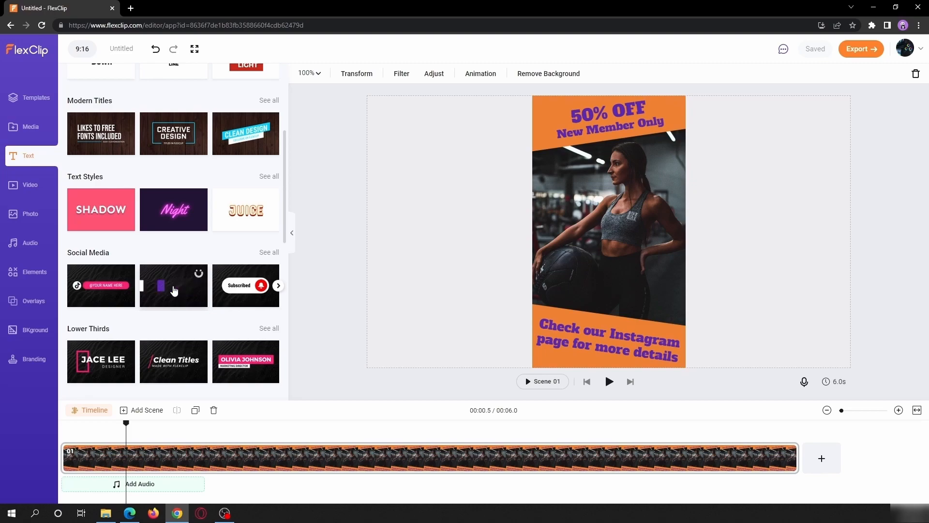
Add the Instagram account title from the social media text designs, placed just above the bottom orange band and tilted to follow it.
{"action": "left_click", "coordinate": [174, 290]}
{"action": "left_click_drag", "start_coordinate": [609, 205], "coordinate": [588, 286]}
{"action": "left_click_drag", "start_coordinate": [665, 291], "coordinate": [675, 290]}
{"action": "double_click", "coordinate": [608, 296]}
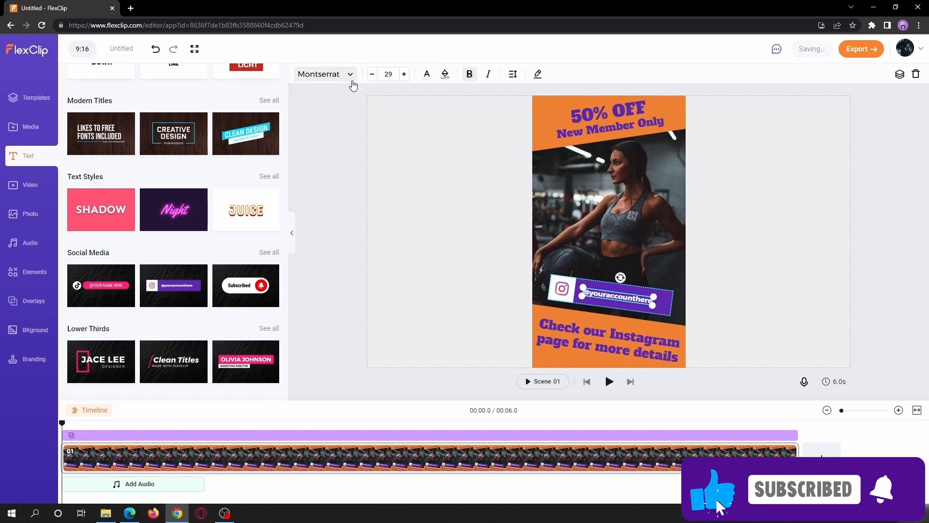
{"action": "left_click", "coordinate": [352, 82]}
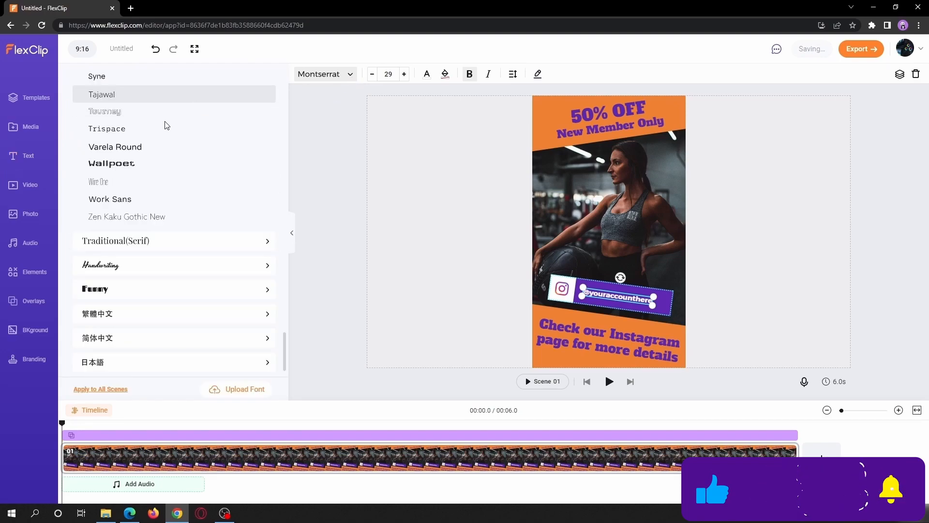
{"action": "scroll", "coordinate": [170, 133], "scroll_direction": "up", "scroll_amount": 10}
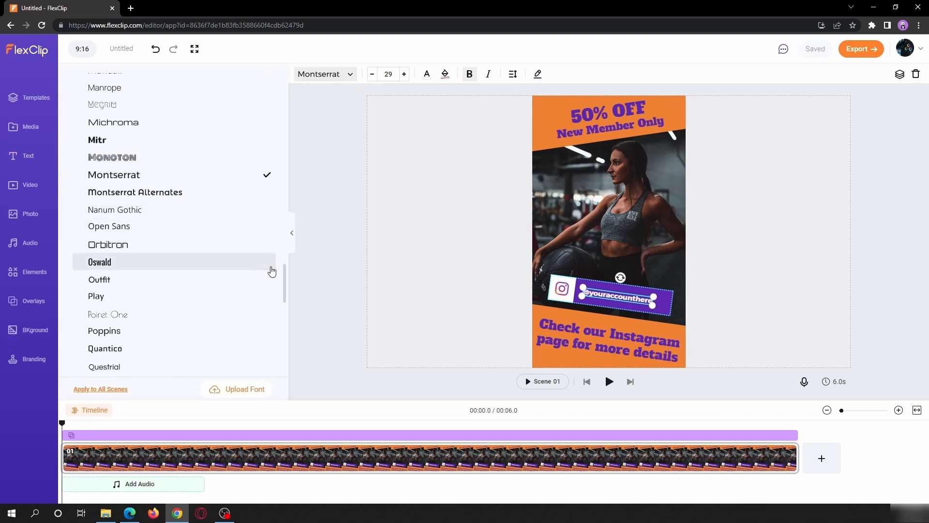
{"action": "left_click_drag", "start_coordinate": [284, 281], "coordinate": [285, 271]}
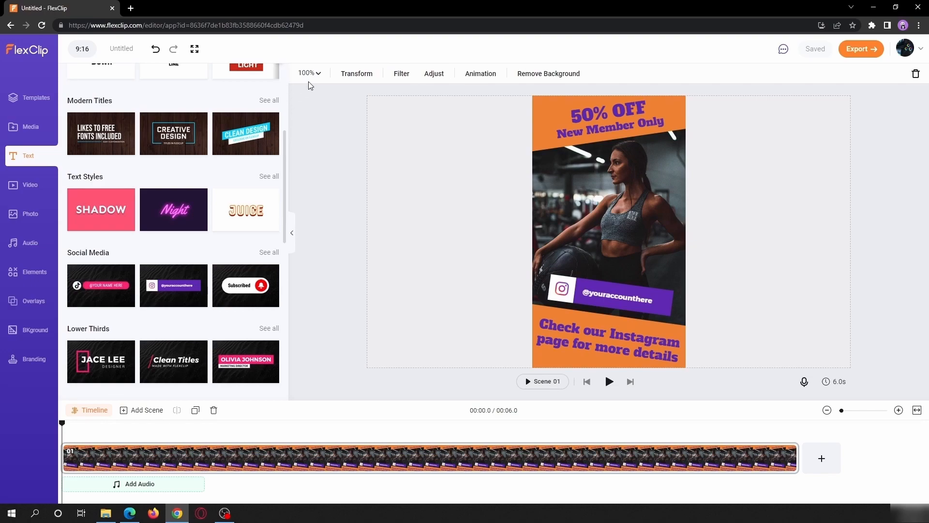
{"action": "left_click", "coordinate": [608, 299]}
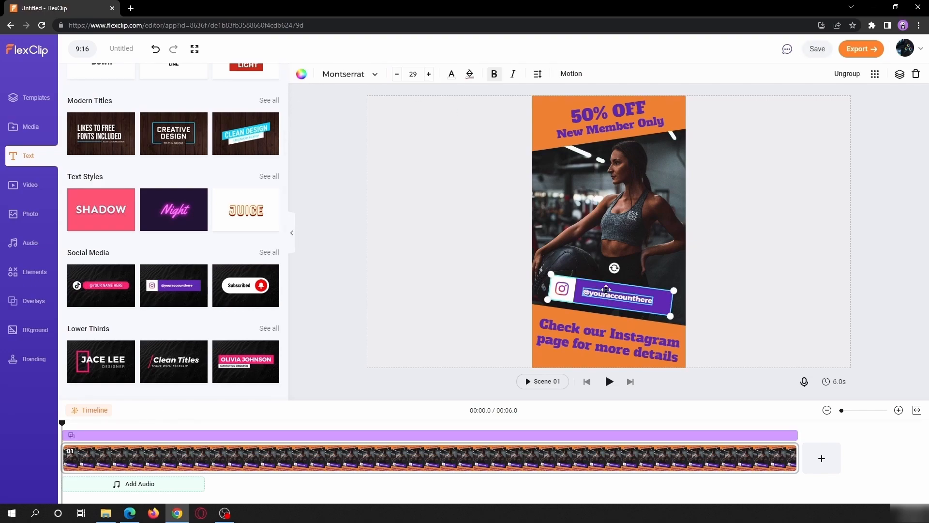
{"action": "left_click", "coordinate": [602, 295]}
{"action": "left_click", "coordinate": [537, 74]}
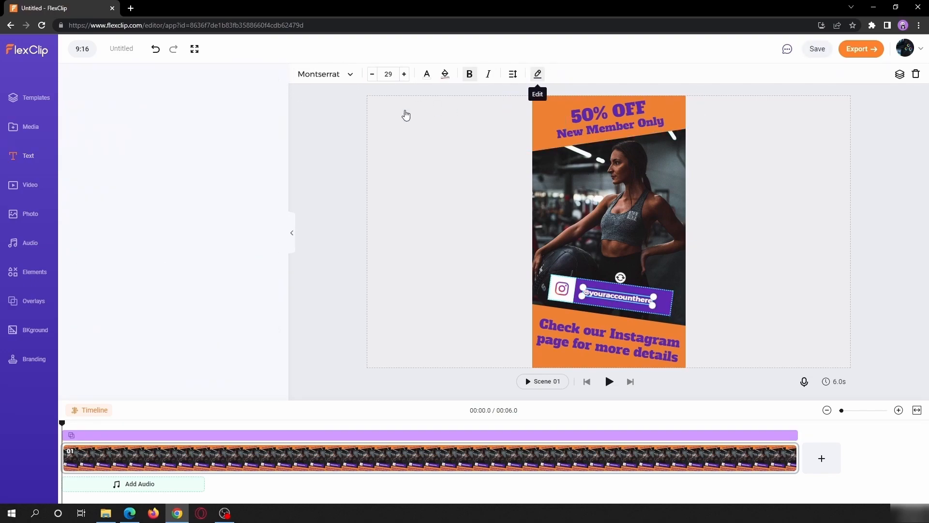
{"action": "left_click", "coordinate": [348, 75]}
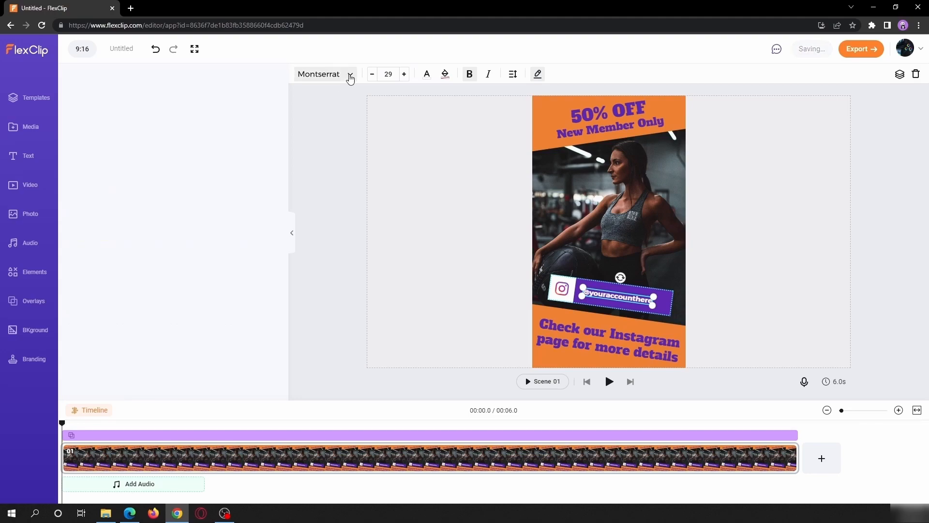
{"action": "scroll", "coordinate": [252, 101], "scroll_direction": "up", "scroll_amount": 15}
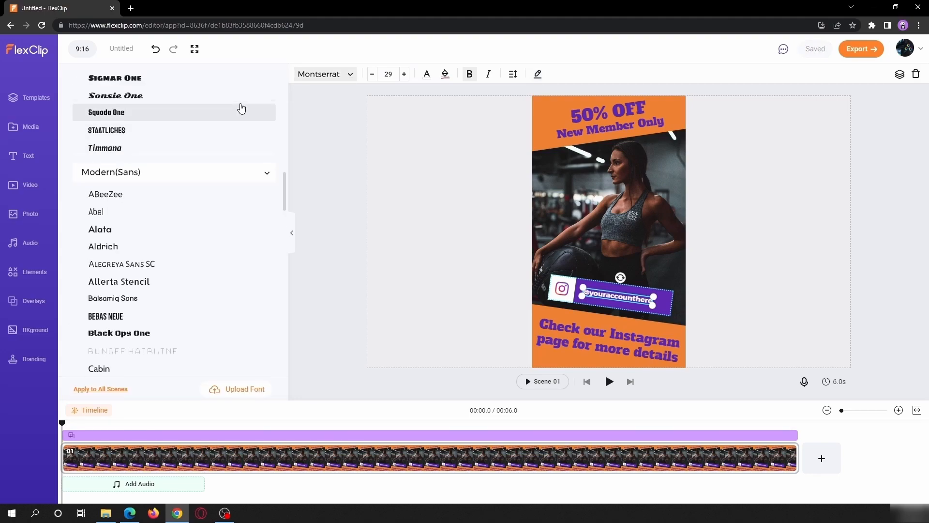
{"action": "scroll", "coordinate": [241, 107], "scroll_direction": "up", "scroll_amount": 6}
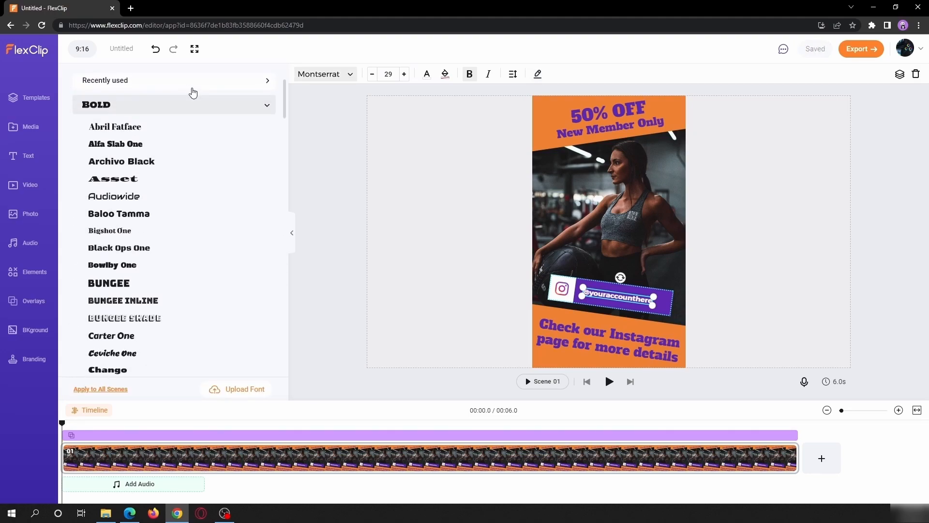
{"action": "left_click", "coordinate": [121, 111]}
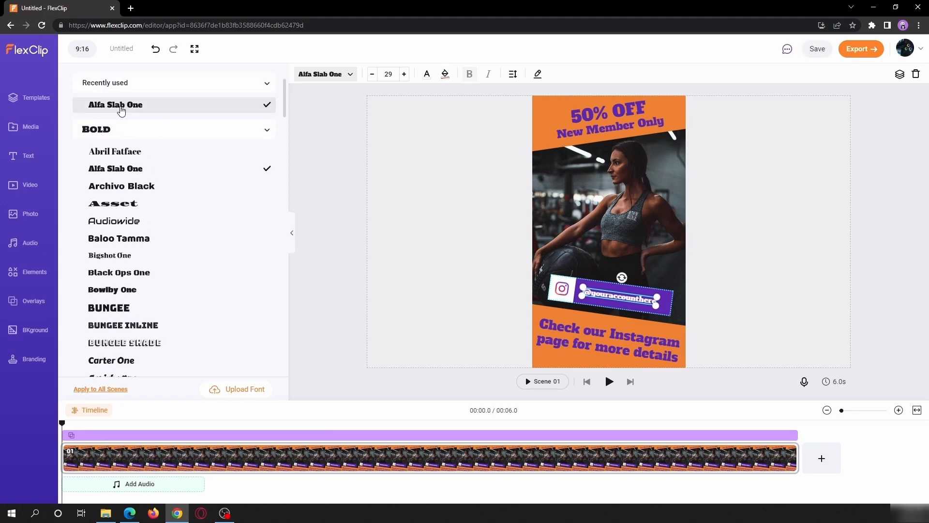
{"action": "left_click", "coordinate": [404, 75]}
{"action": "left_click", "coordinate": [404, 74]}
{"action": "left_click", "coordinate": [404, 74]}
{"action": "left_click", "coordinate": [404, 74]}
{"action": "left_click", "coordinate": [404, 74]}
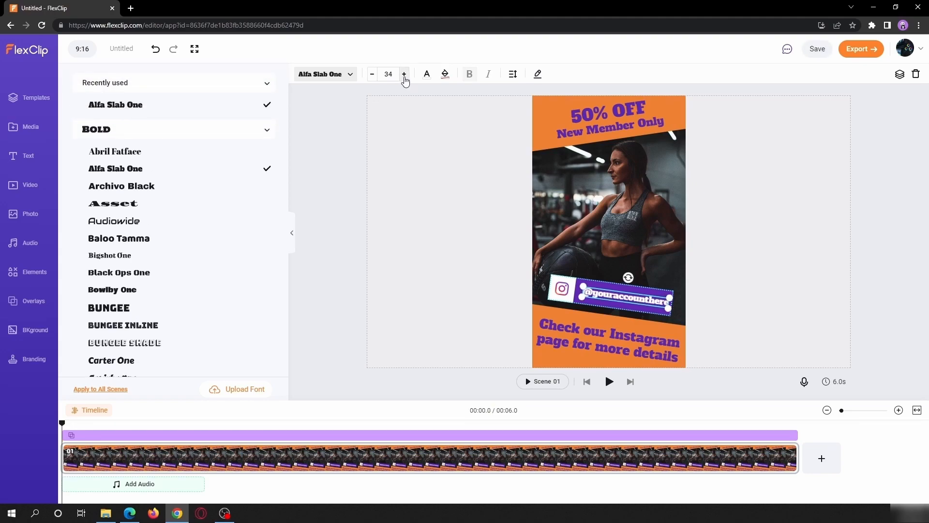
{"action": "left_click", "coordinate": [404, 74]}
{"action": "left_click", "coordinate": [404, 74]}
{"action": "left_click_drag", "start_coordinate": [622, 295], "coordinate": [621, 295]}
{"action": "left_click", "coordinate": [747, 301]}
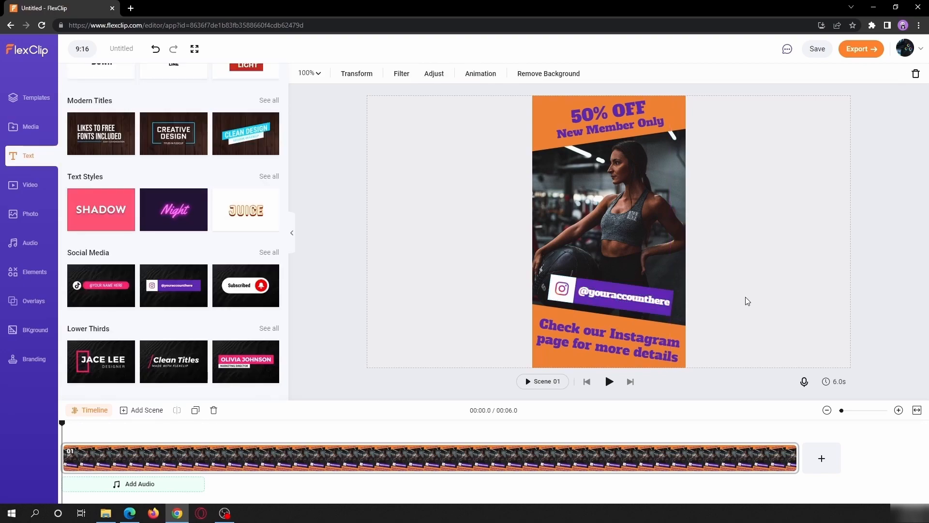
Play Scene 01 to review the animated bands, texts and Instagram title.
{"action": "left_click", "coordinate": [534, 382]}
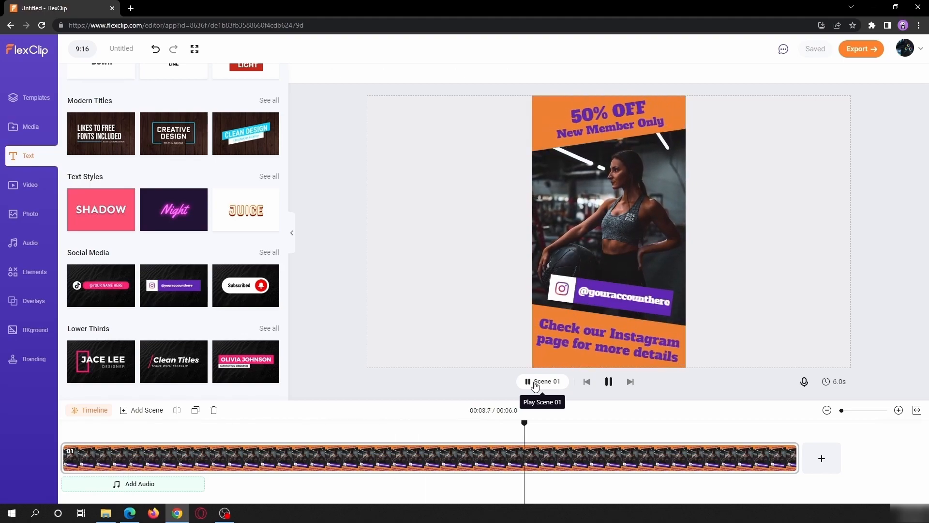
{"action": "left_click", "coordinate": [535, 386]}
{"action": "left_click", "coordinate": [535, 382]}
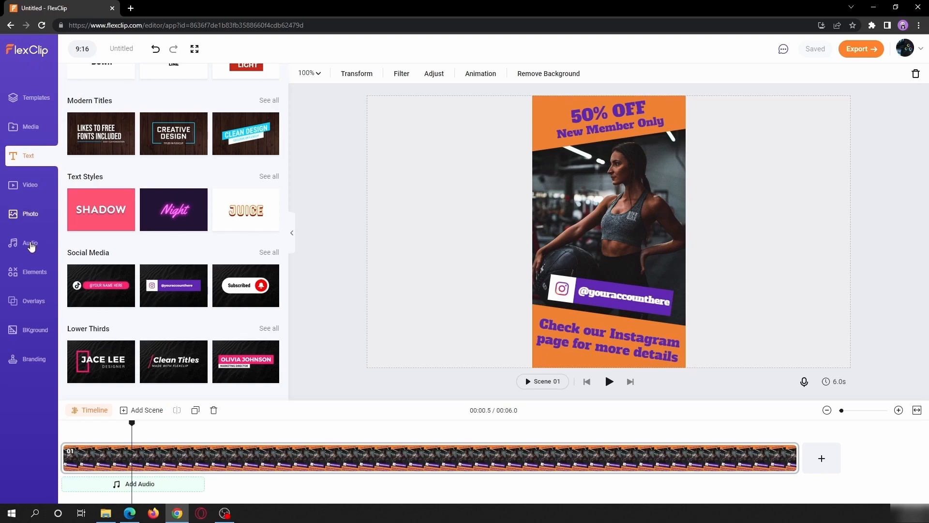
Add the "Southern Folk Rock Intro" track from the stock music library to the video.
{"action": "left_click", "coordinate": [31, 245]}
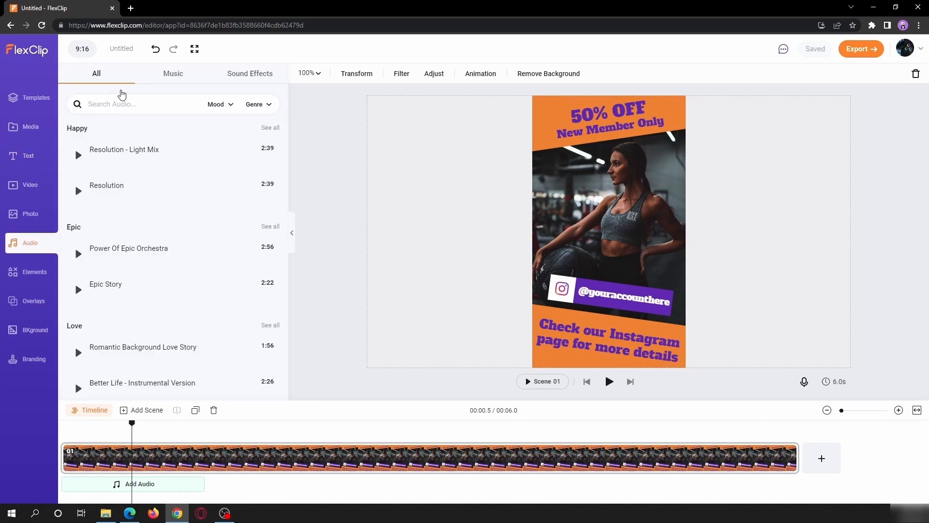
{"action": "left_click", "coordinate": [166, 76]}
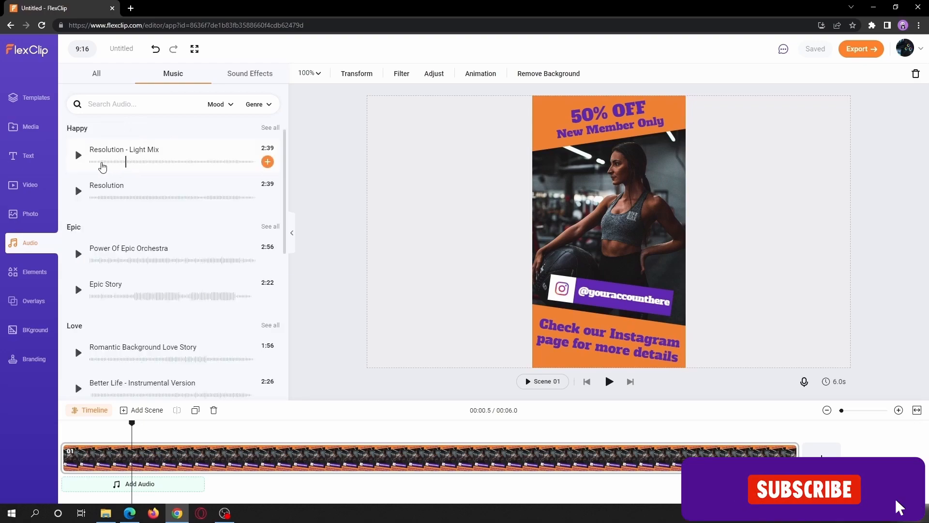
{"action": "scroll", "coordinate": [147, 210], "scroll_direction": "down", "scroll_amount": 2}
{"action": "scroll", "coordinate": [147, 210], "scroll_direction": "up", "scroll_amount": 1}
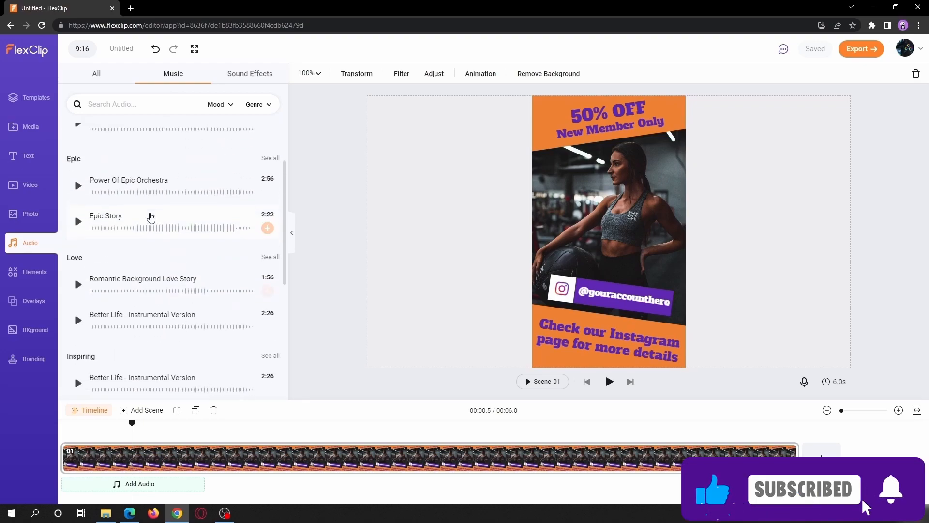
{"action": "scroll", "coordinate": [130, 196], "scroll_direction": "up", "scroll_amount": 1}
{"action": "scroll", "coordinate": [149, 220], "scroll_direction": "down", "scroll_amount": 2}
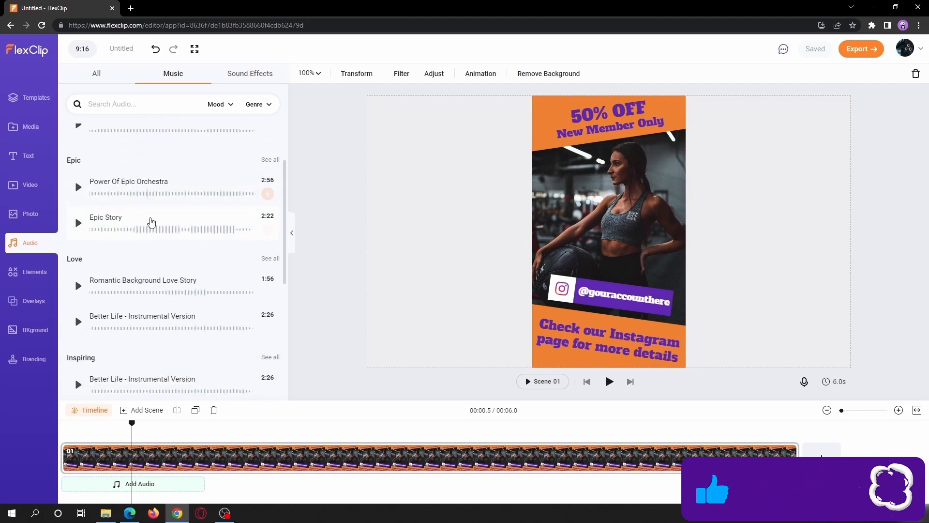
{"action": "scroll", "coordinate": [156, 229], "scroll_direction": "down", "scroll_amount": 4}
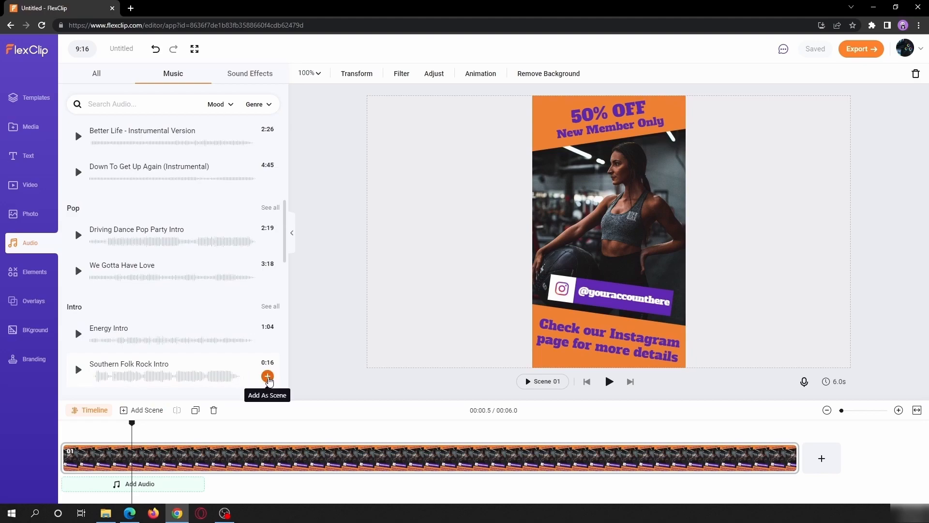
{"action": "left_click", "coordinate": [267, 377]}
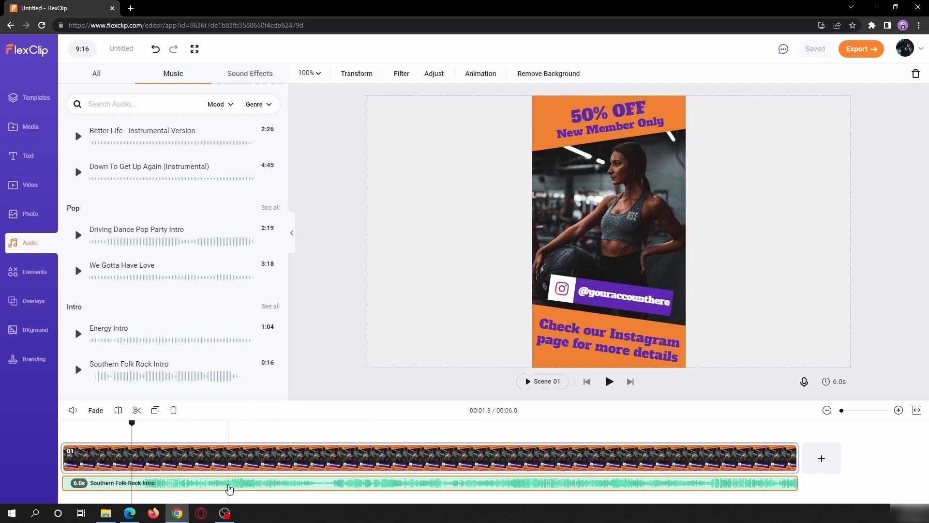
Try splitting the music track at 1.1 seconds and deleting its opening part, and undo the cut.
{"action": "left_click_drag", "start_coordinate": [113, 429], "coordinate": [202, 430]}
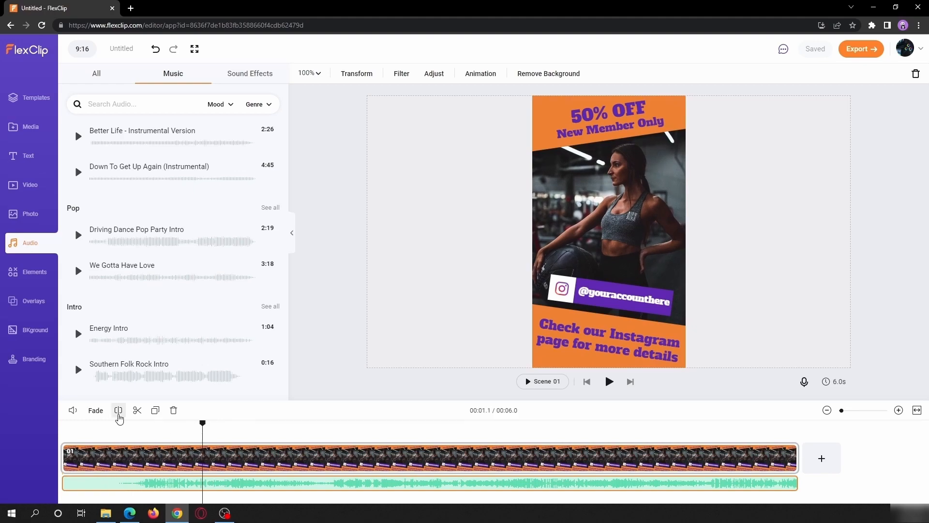
{"action": "left_click", "coordinate": [118, 410]}
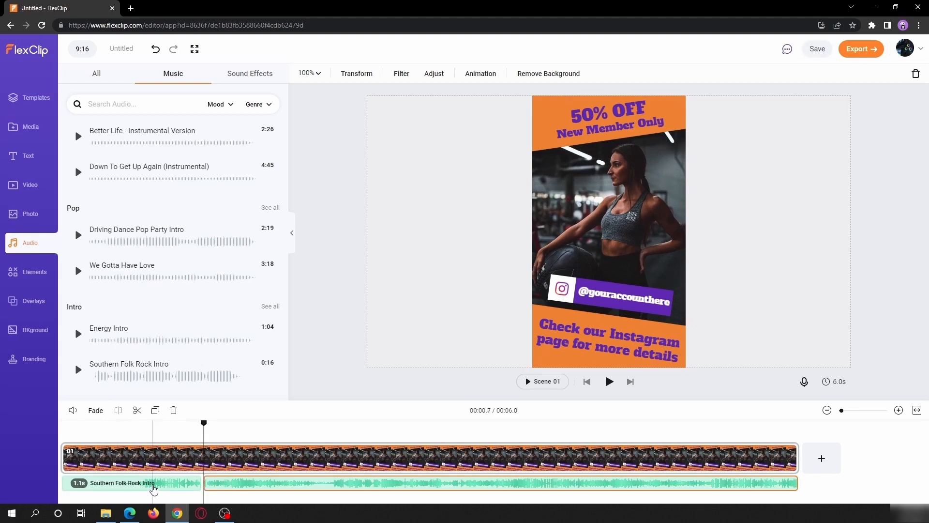
{"action": "left_click", "coordinate": [153, 484]}
{"action": "key", "text": "Delete"}
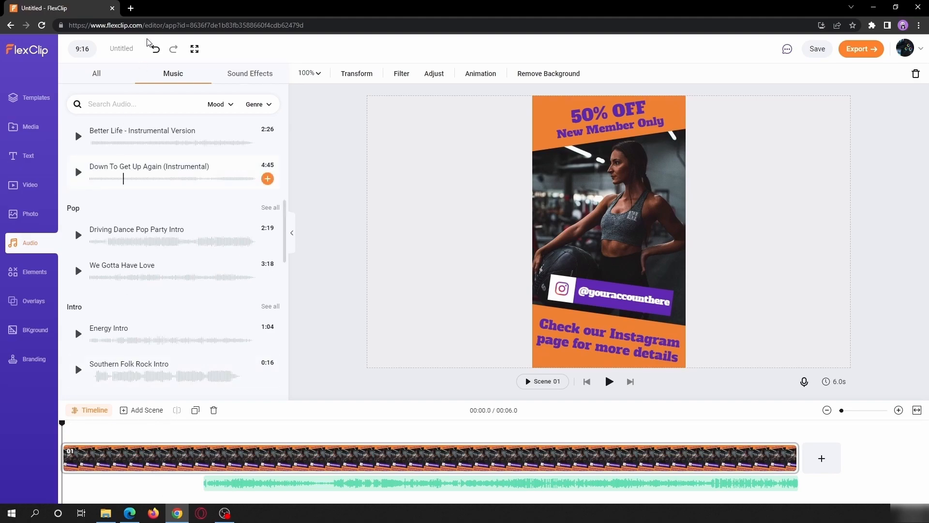
{"action": "left_click", "coordinate": [156, 50]}
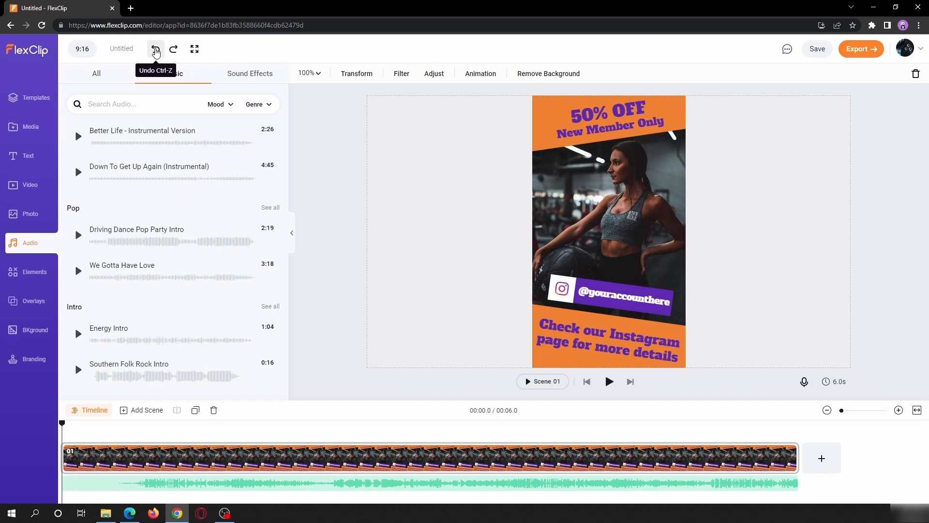
Play the scene with its music and inspect the track's fade in and fade out settings.
{"action": "left_click", "coordinate": [527, 382]}
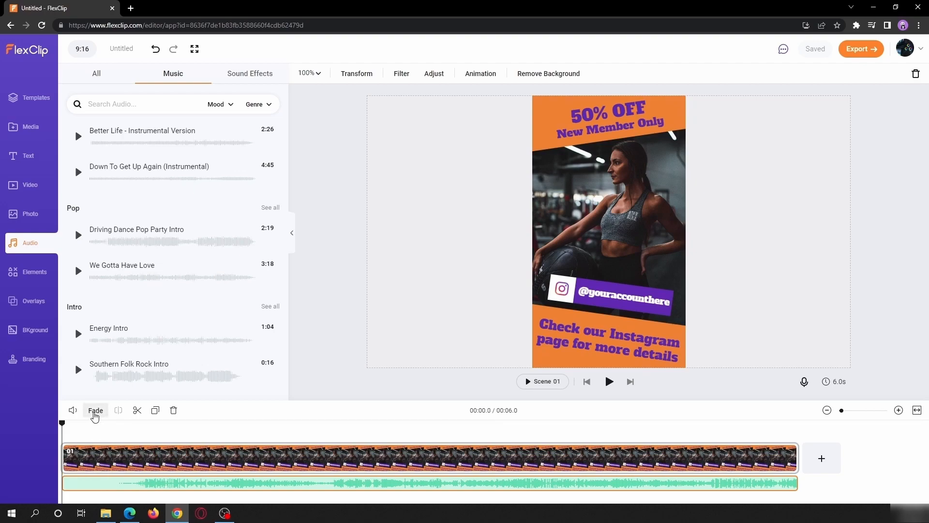
{"action": "left_click", "coordinate": [95, 411]}
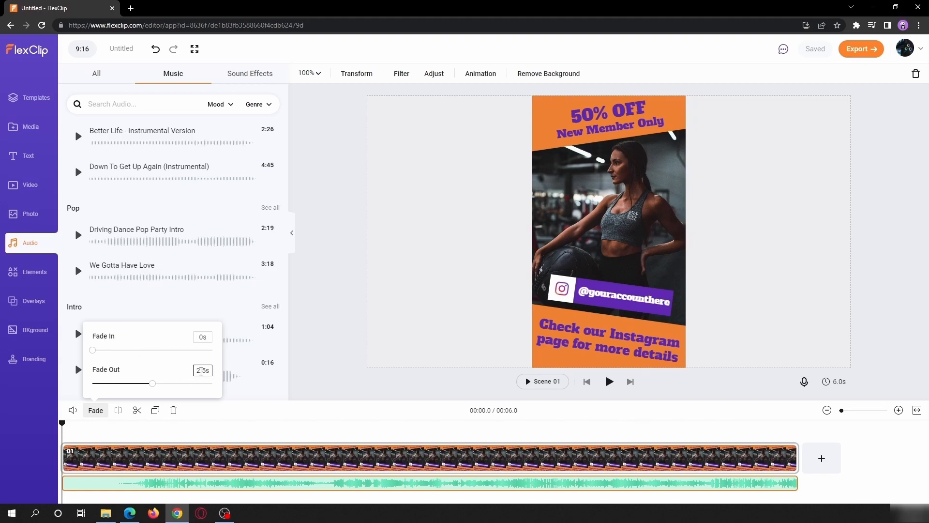
{"action": "left_click", "coordinate": [310, 349]}
Try adjusting the music track's volume and return it to 80.
{"action": "left_click", "coordinate": [72, 410]}
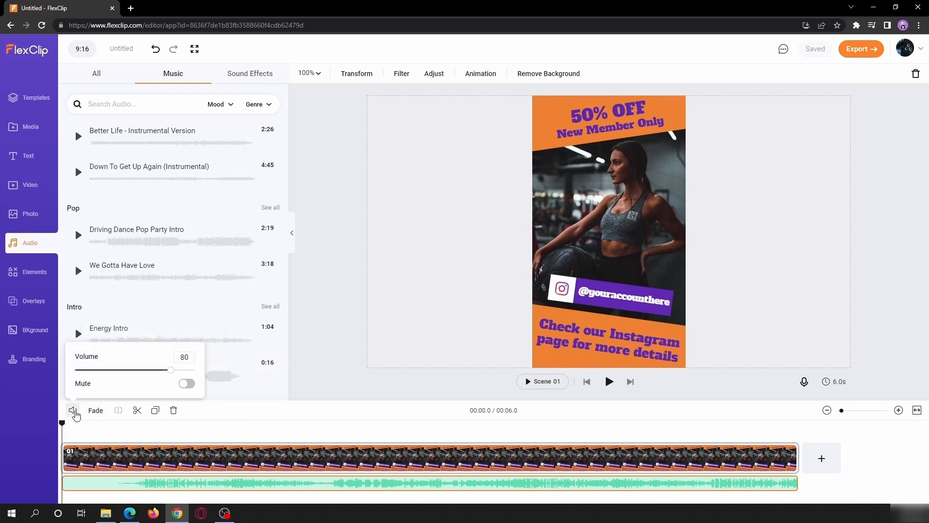
{"action": "mouse_move", "coordinate": [173, 373]}
{"action": "left_mouse_down"}
{"action": "mouse_move", "coordinate": [199, 373]}
{"action": "mouse_move", "coordinate": [167, 374]}
{"action": "left_mouse_up"}
{"action": "double_click", "coordinate": [186, 358]}
{"action": "key", "text": "BackSpace"}
{"action": "type", "text": "80"}
{"action": "key", "text": "Return"}
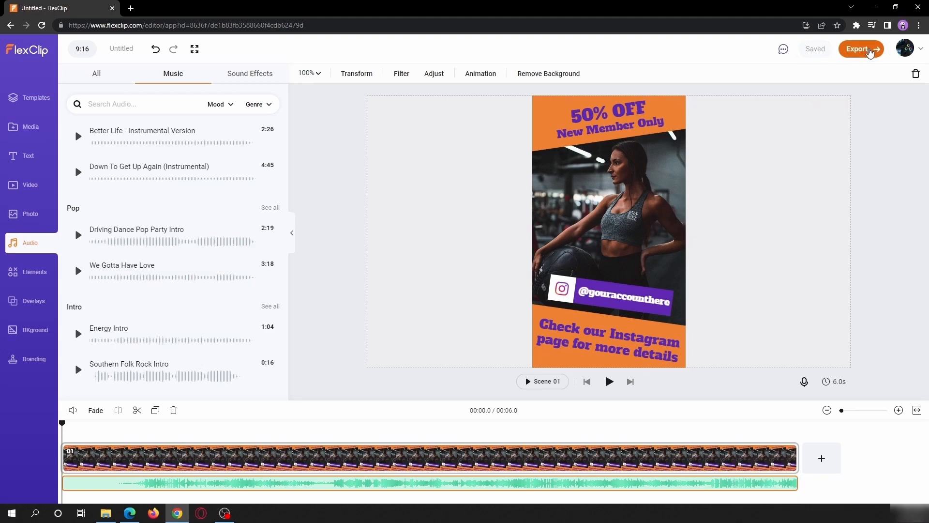
Compare the video and GIF export formats and export the project as a 1080p video.
{"action": "left_click", "coordinate": [866, 50]}
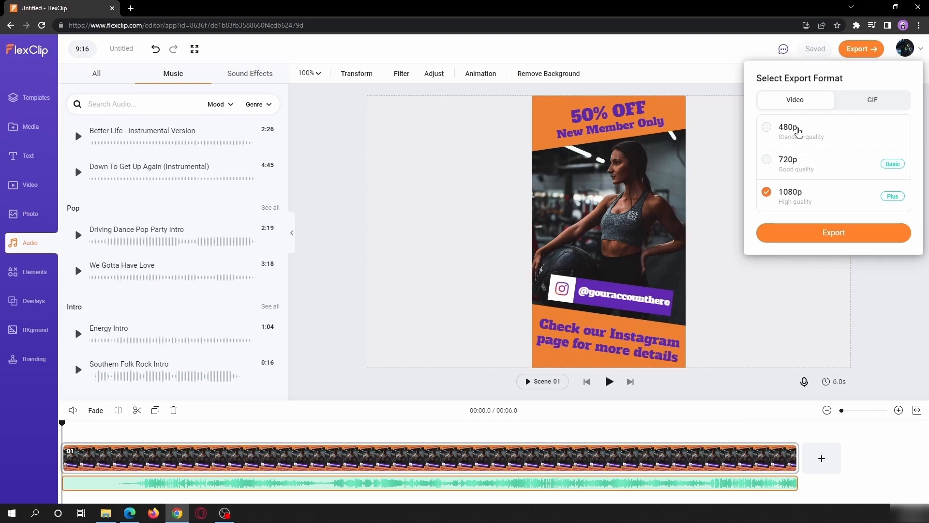
{"action": "left_click", "coordinate": [873, 100]}
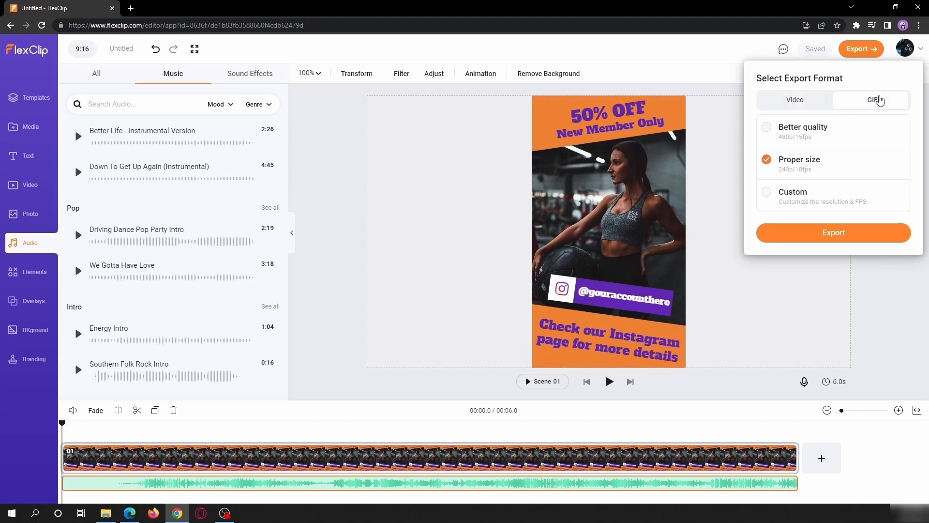
{"action": "left_click", "coordinate": [809, 103]}
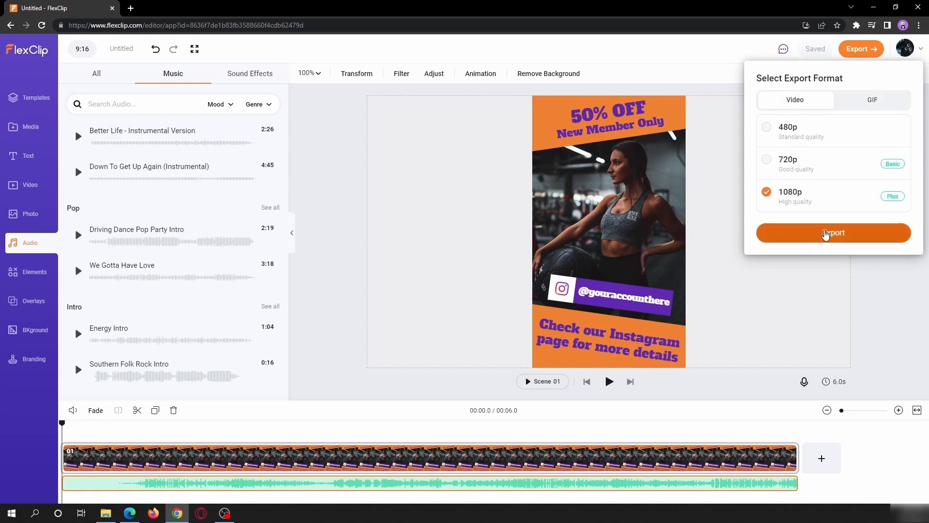
{"action": "left_click", "coordinate": [825, 235]}
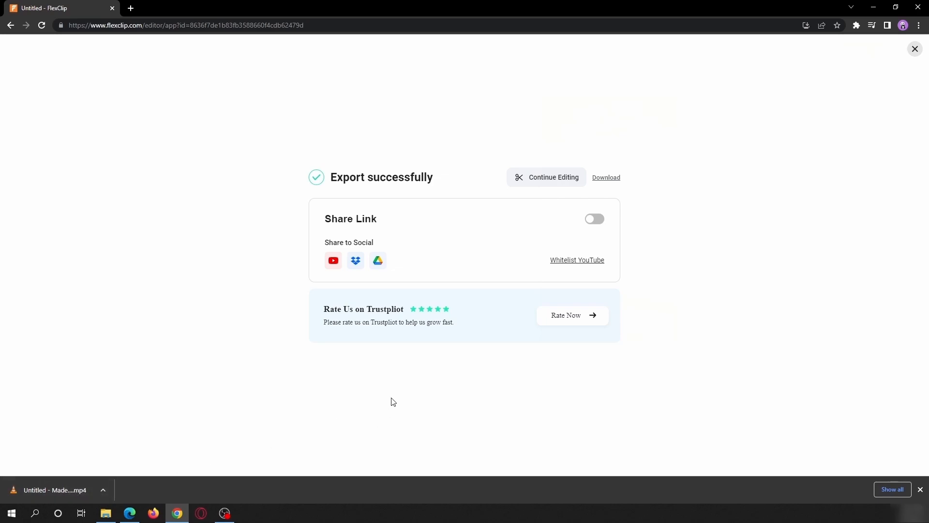
{"action": "mouse_move", "coordinate": [565, 264]}
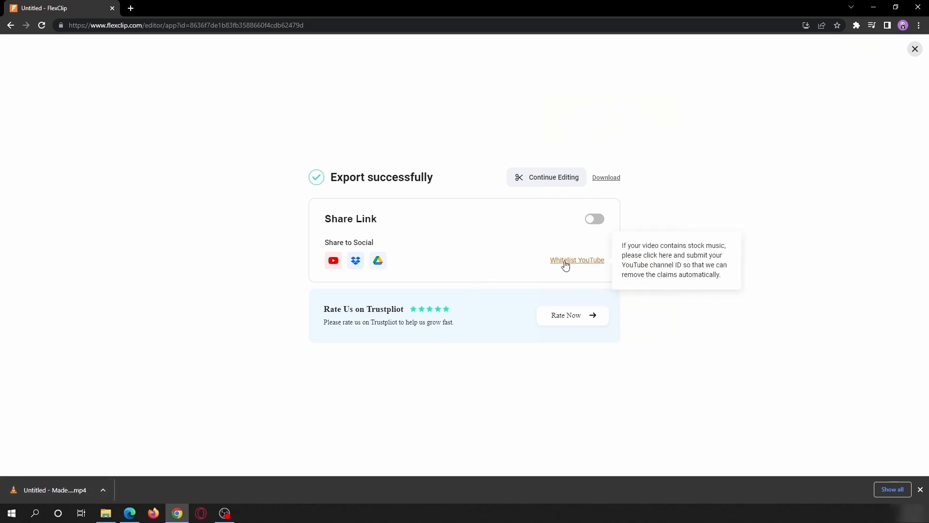